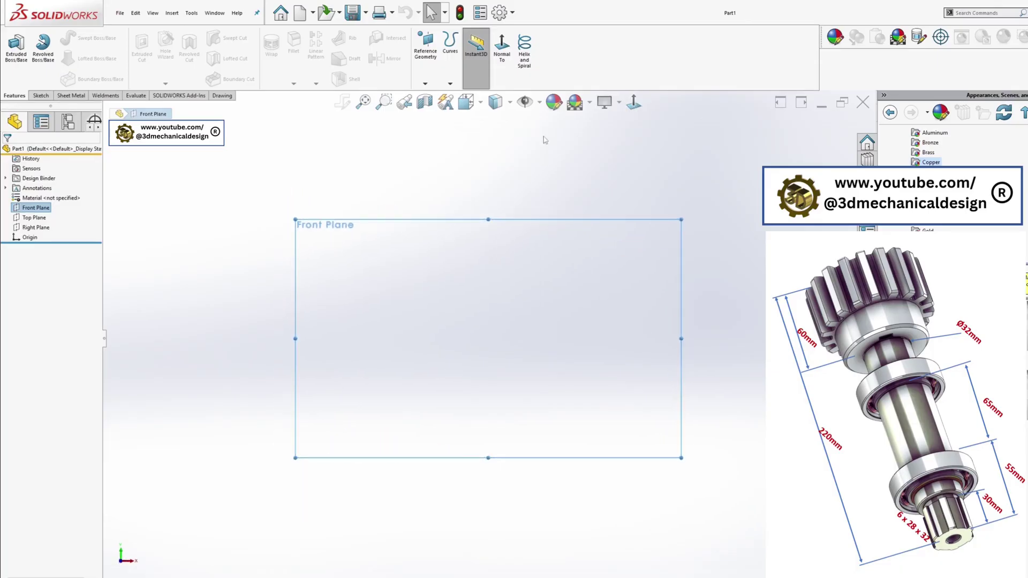
Step: Start a sketch on the Front Plane and draw a horizontal centerline about 135 mm long from the origin toward positive X
left_click(41, 96)
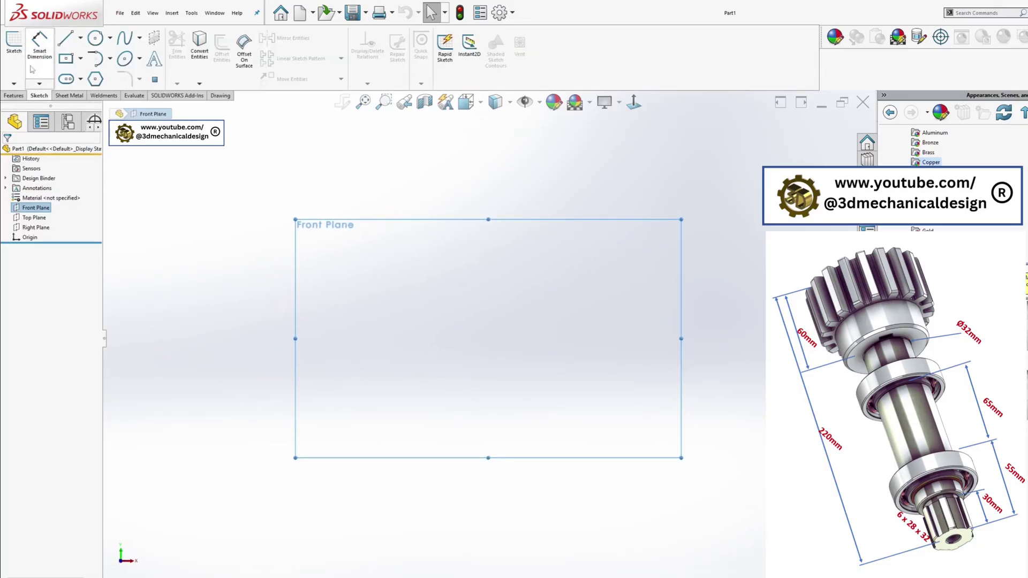
left_click(80, 38)
left_click(87, 56)
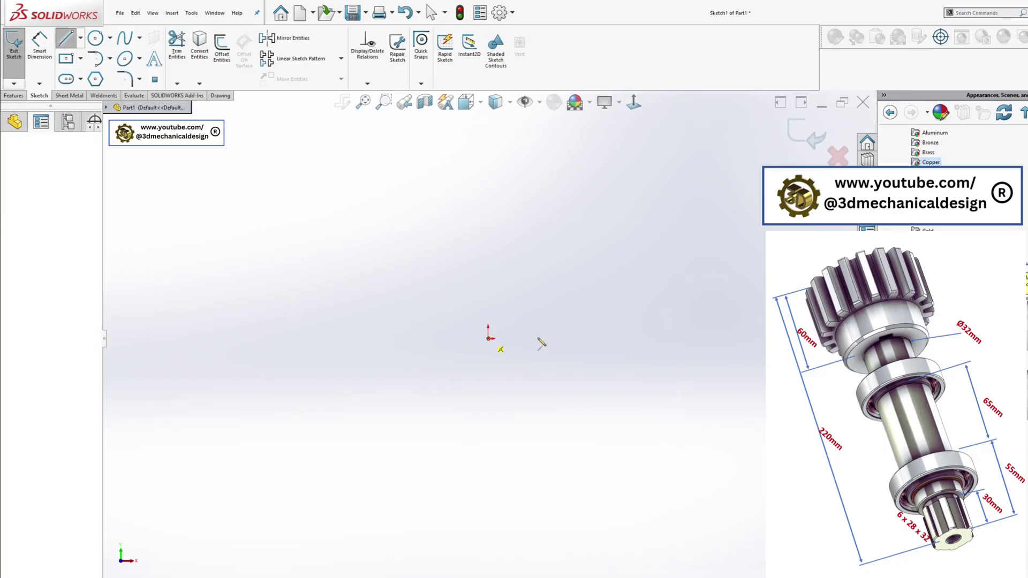
left_click(488, 338)
left_click(782, 338)
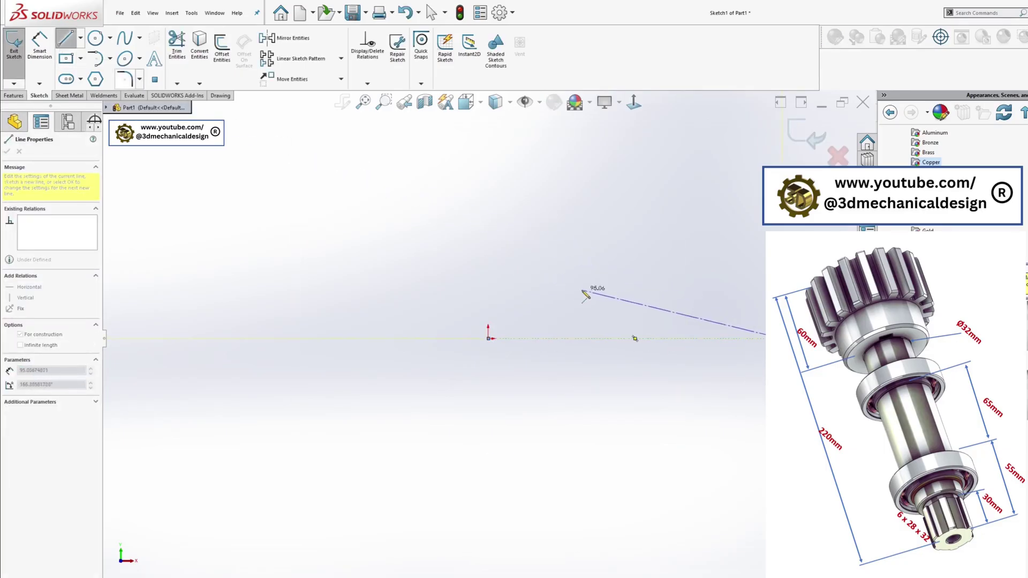
key("Escape")
Step: Dimension the centerline's length and set it to 220 mm
left_click(39, 48)
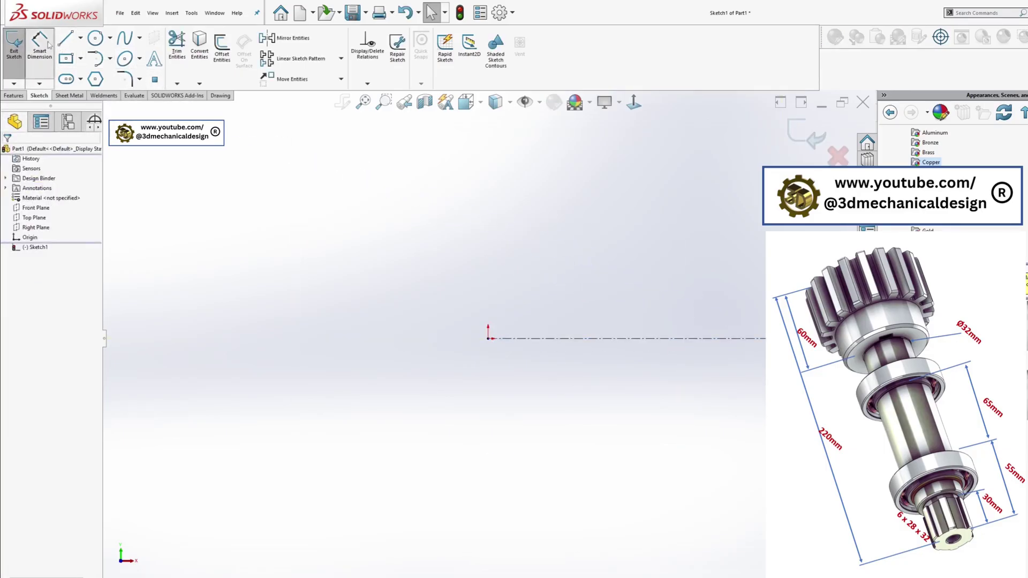
left_click(584, 339)
left_click(582, 411)
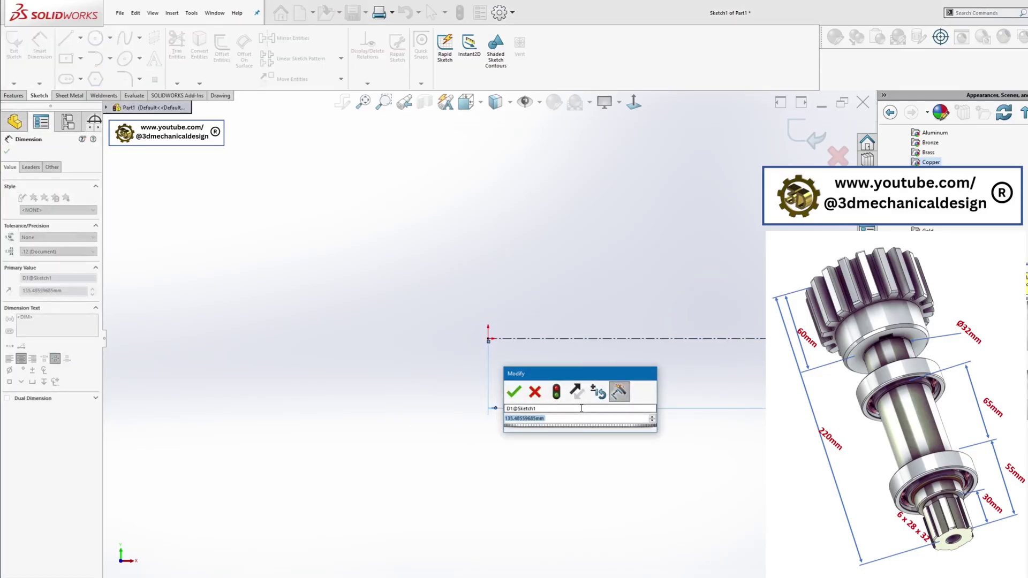
type("220")
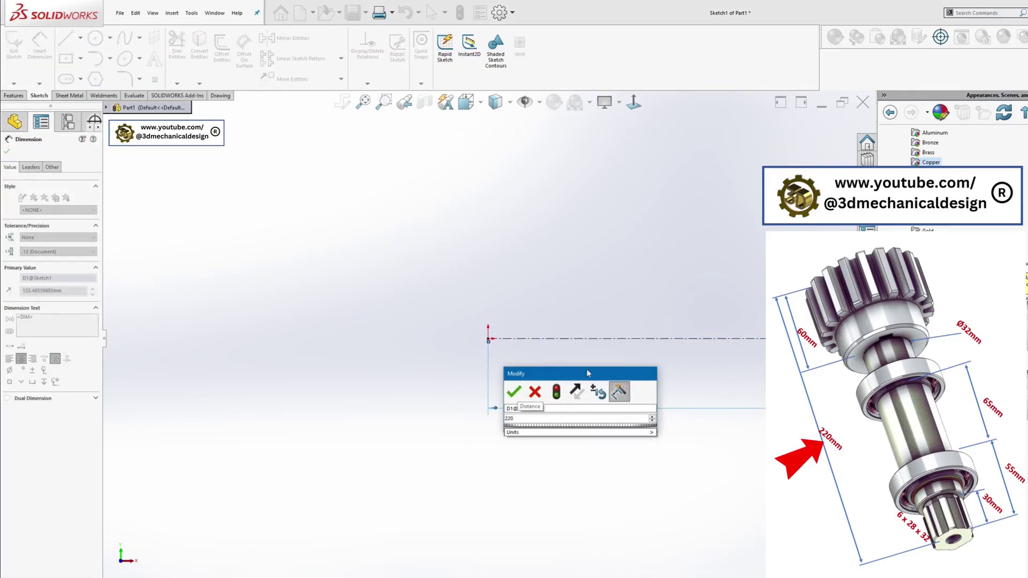
left_click(514, 393)
Step: Draw the rising half of the stepped shaft profile from the origin, starting about 26 mm high, with further rises of about 12 and 8 mm
scroll(527, 280, "down", 1)
key("l")
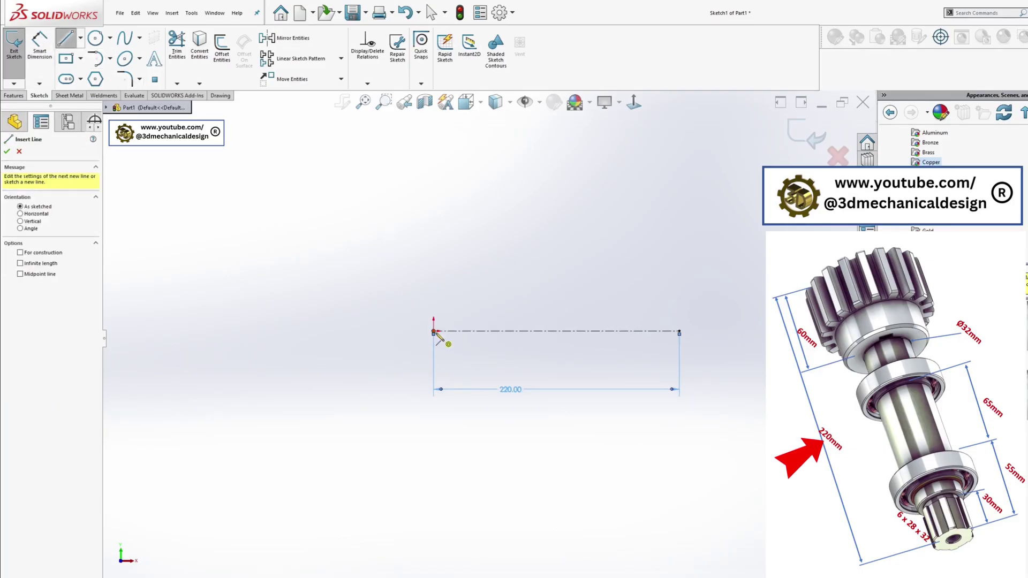
left_click(433, 331)
left_click(434, 303)
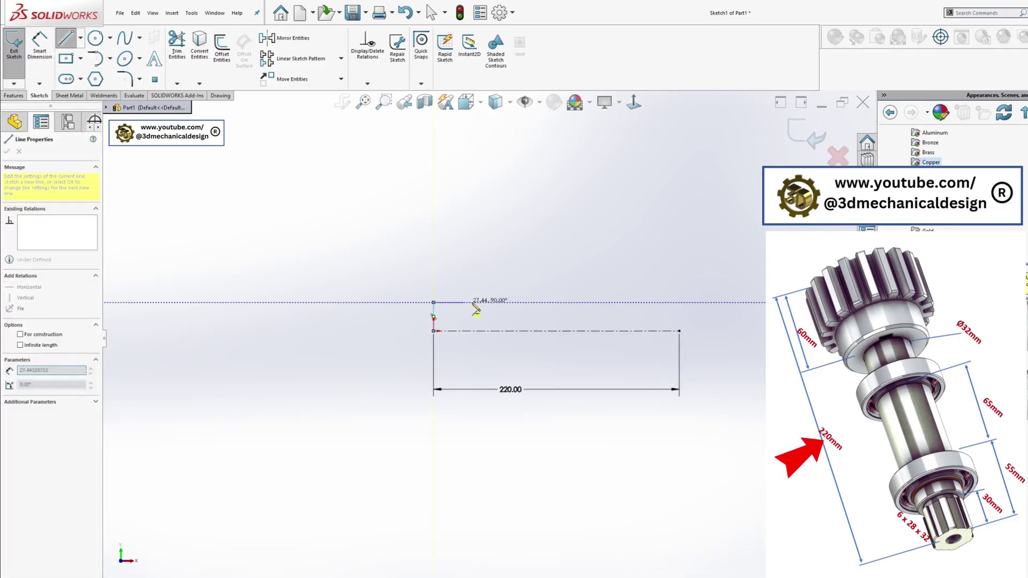
left_click(472, 302)
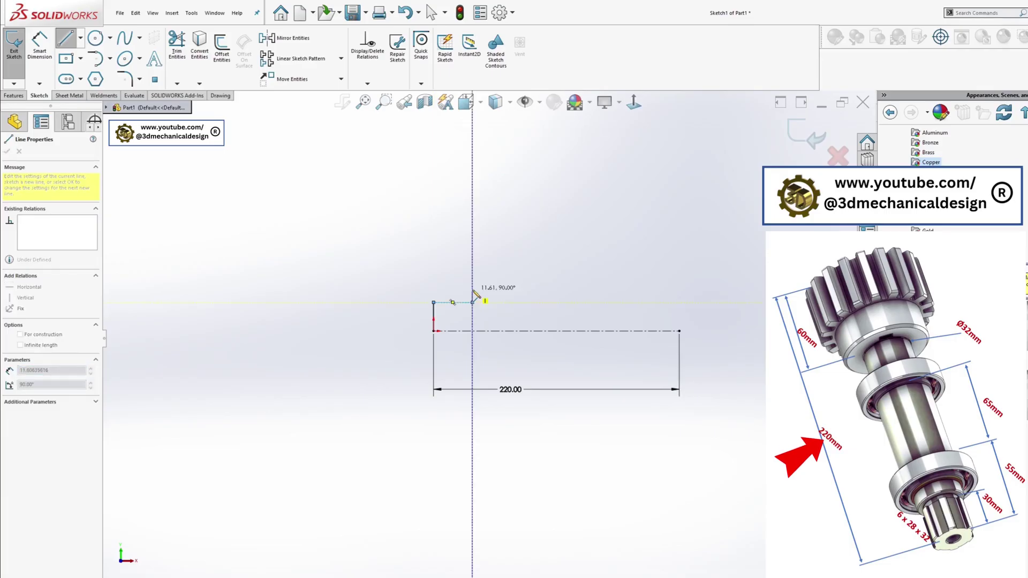
left_click(472, 289)
left_click(516, 289)
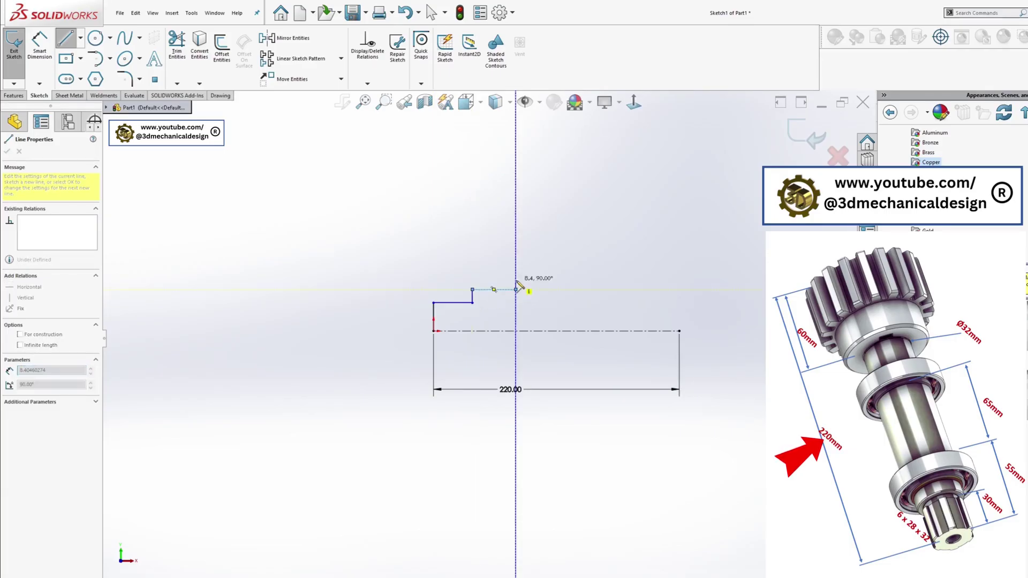
left_click(516, 280)
left_click(565, 280)
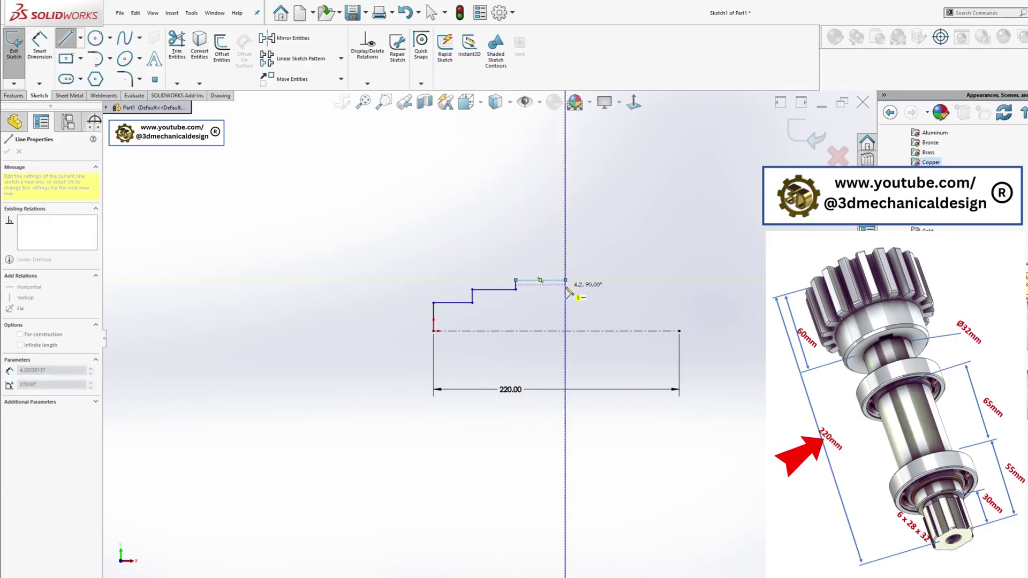
Step: Continue the profile with two descending steps of about 8 and 12 mm and end it at the centerline's far endpoint
left_click(565, 289)
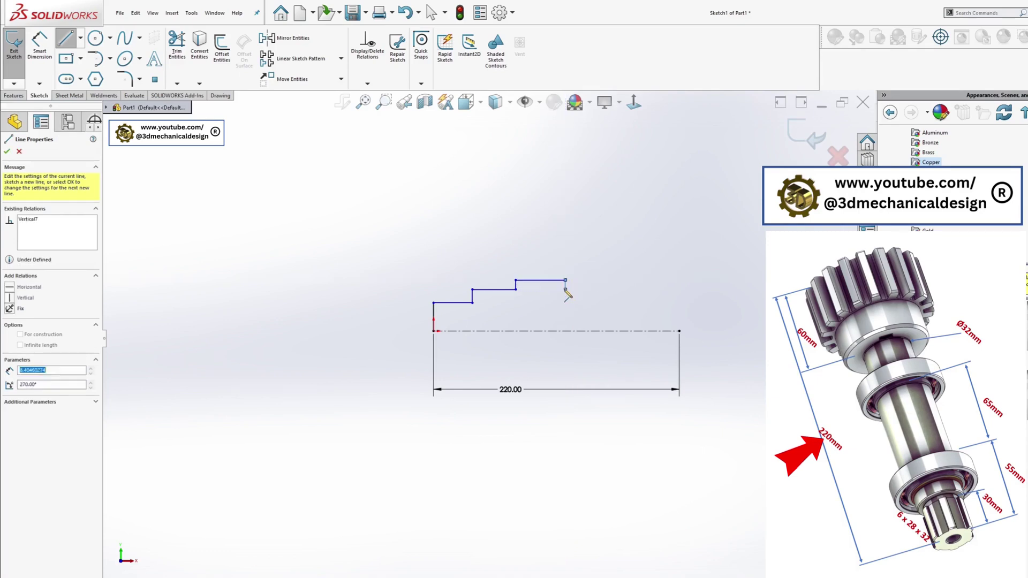
left_click(606, 289)
double_click(607, 303)
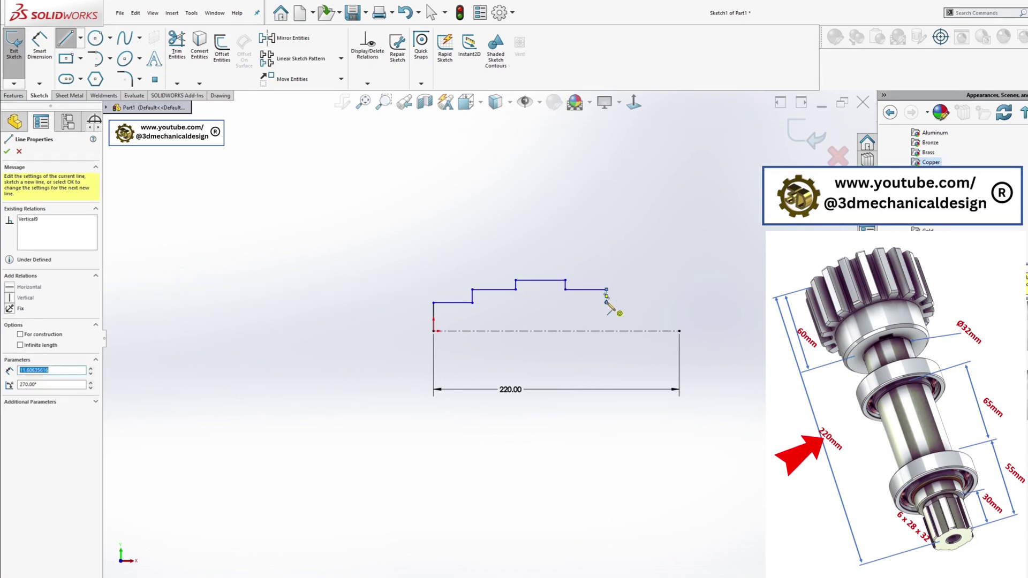
left_click(606, 303)
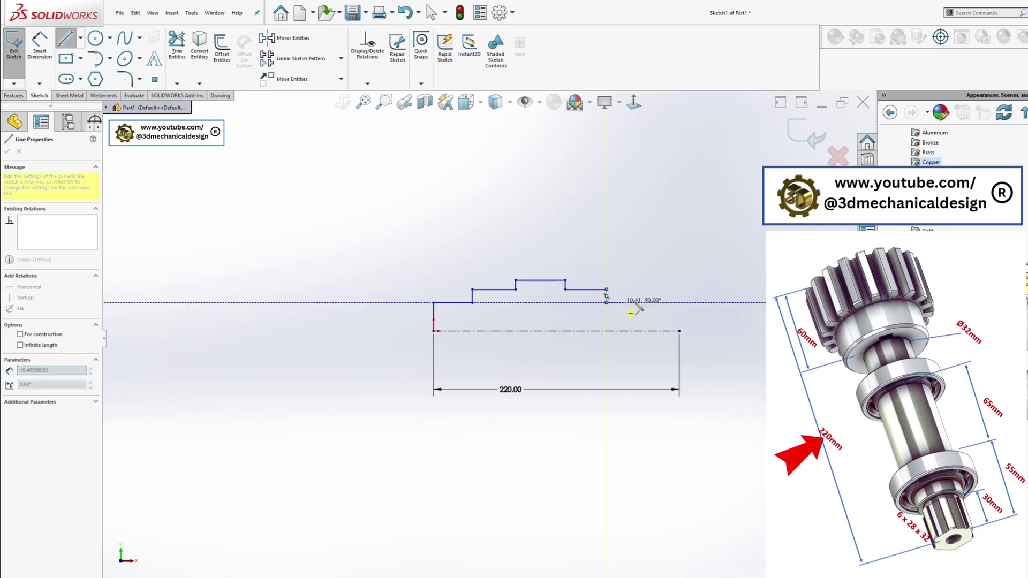
left_click(679, 302)
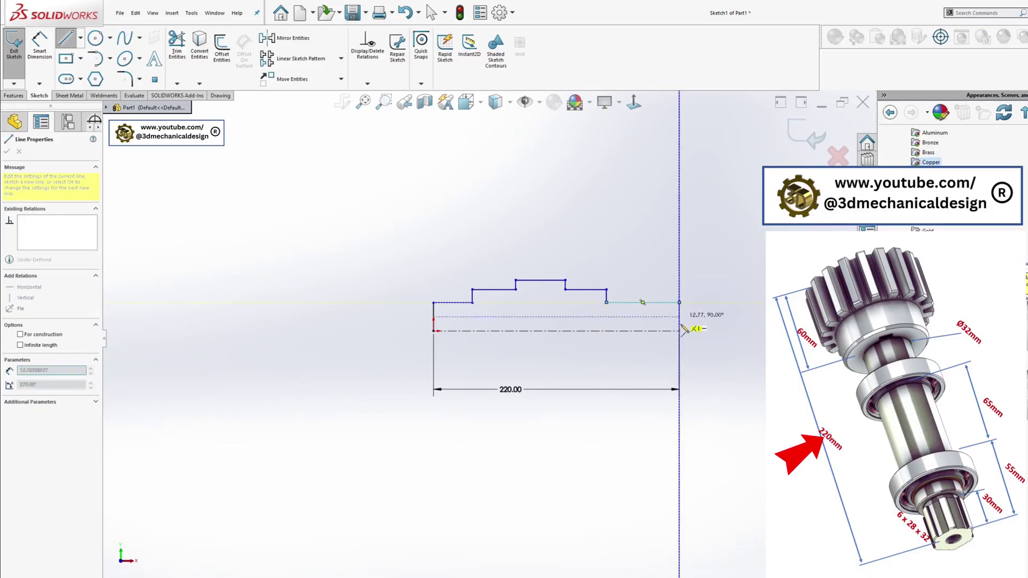
double_click(679, 330)
key("Escape")
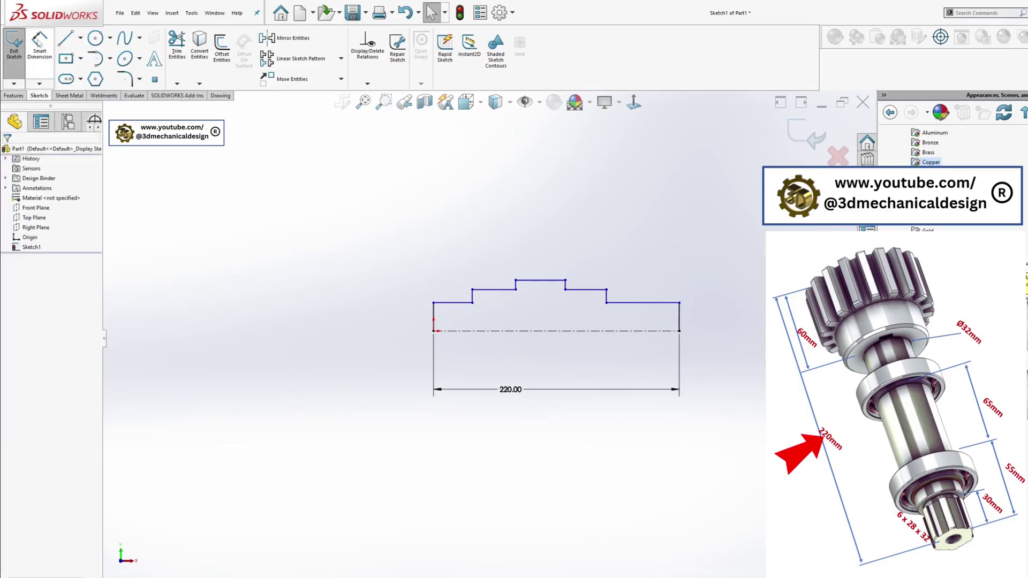
Step: Dimension the length of the first shaft section at the origin as 30 mm
left_click(39, 51)
left_click(451, 303)
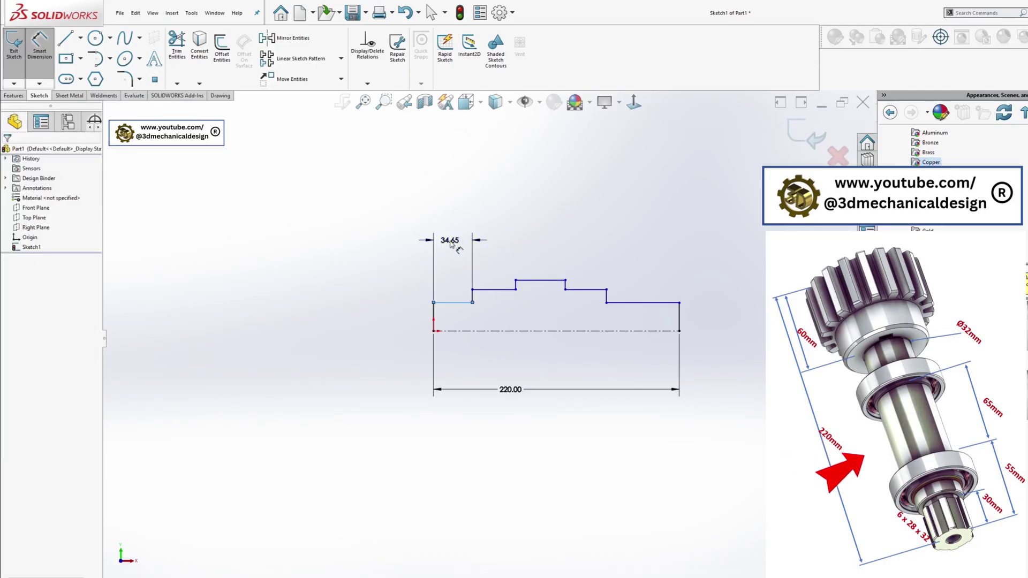
left_click(451, 241)
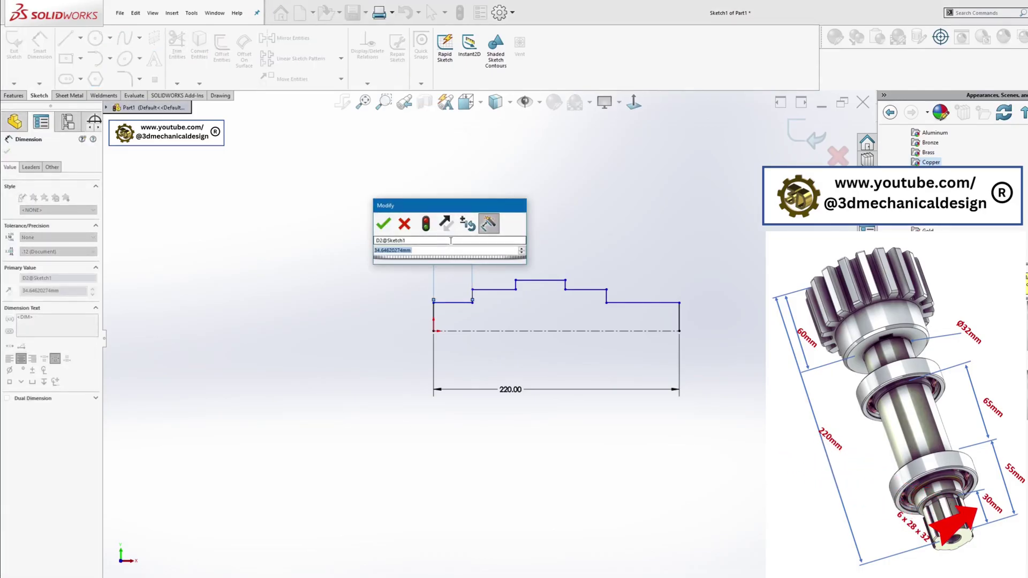
type("30")
key("Return")
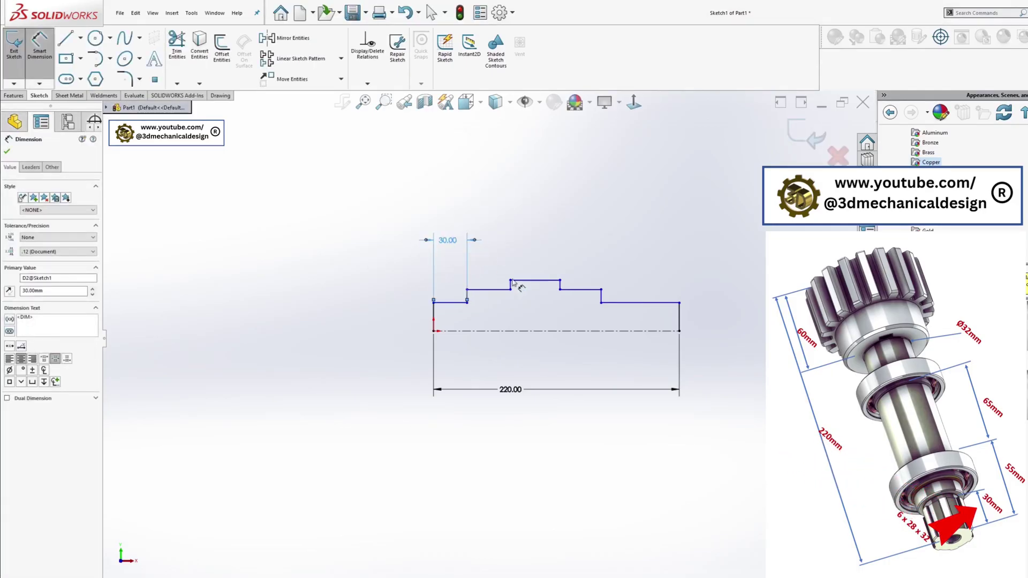
Step: Dimension the distance from the origin end of the shaft to the start of the tallest section as 55 mm
left_click(510, 279)
left_click(434, 302)
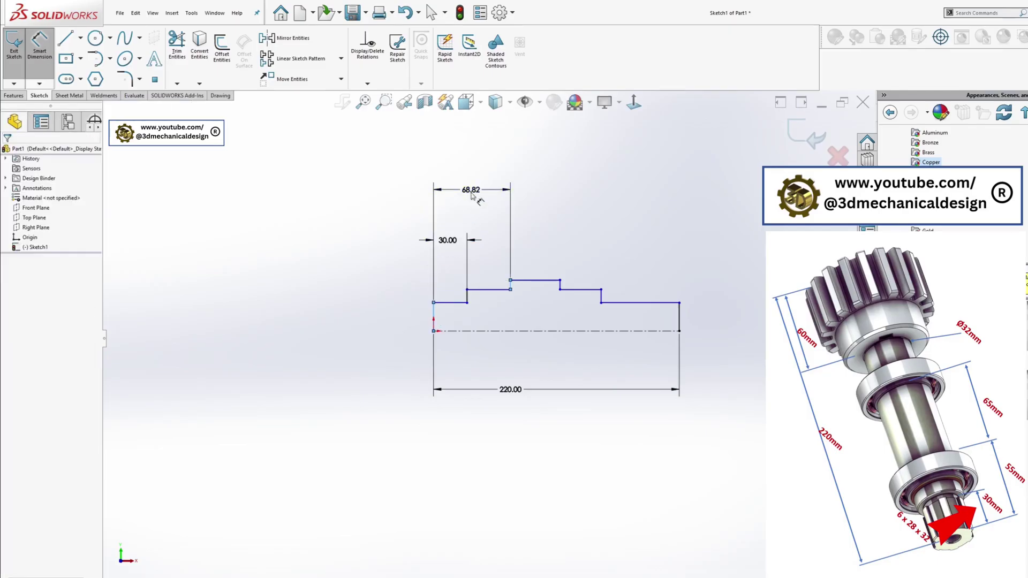
left_click(471, 192)
type("55")
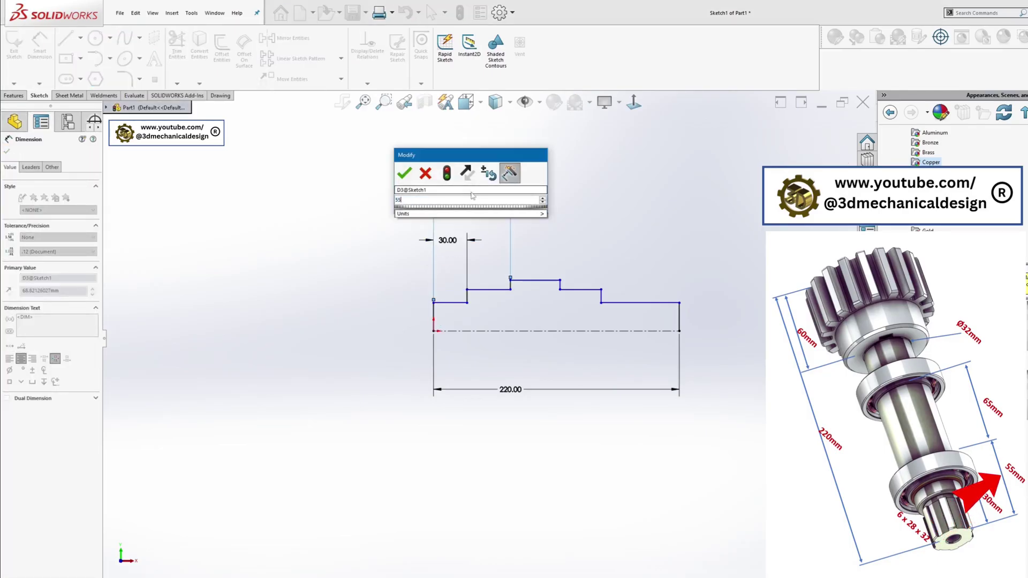
key("Return")
type("55")
key("Return")
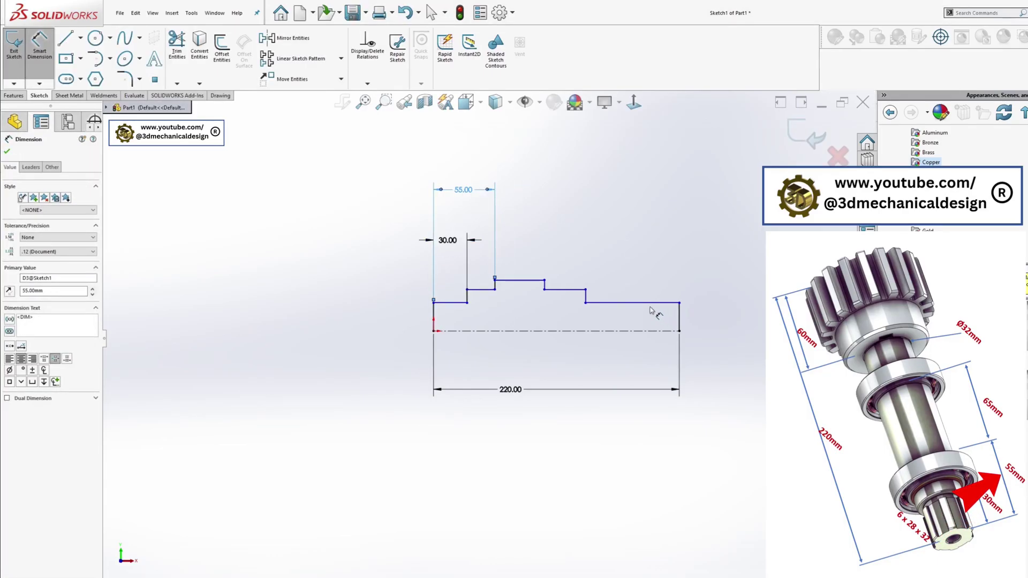
Step: Dimension the last shaft section's length as 60 mm and the tallest middle section's length as 65 mm
left_click(651, 302)
left_click(649, 268)
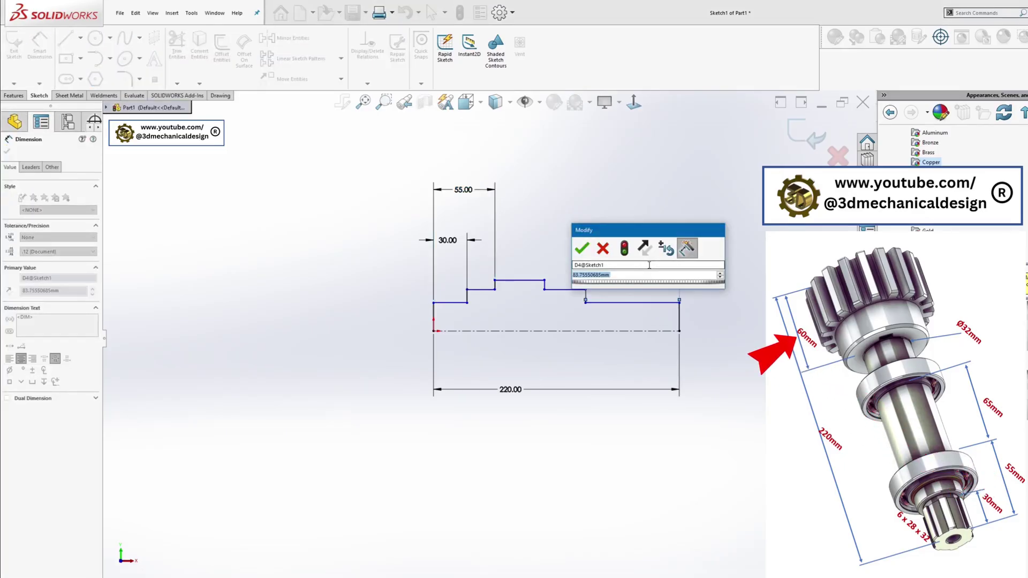
type("60")
key("Return")
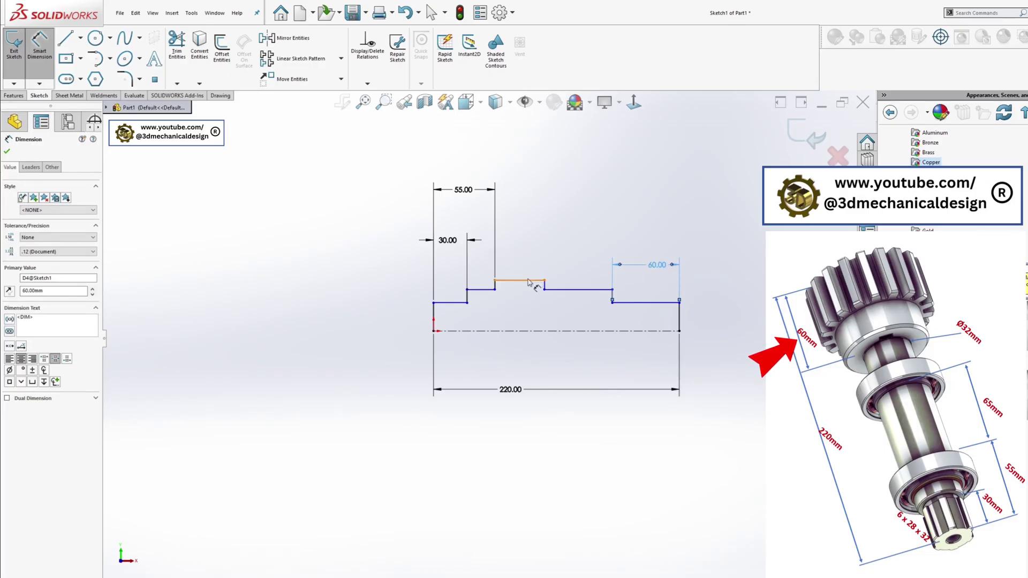
left_click(528, 280)
left_click(525, 236)
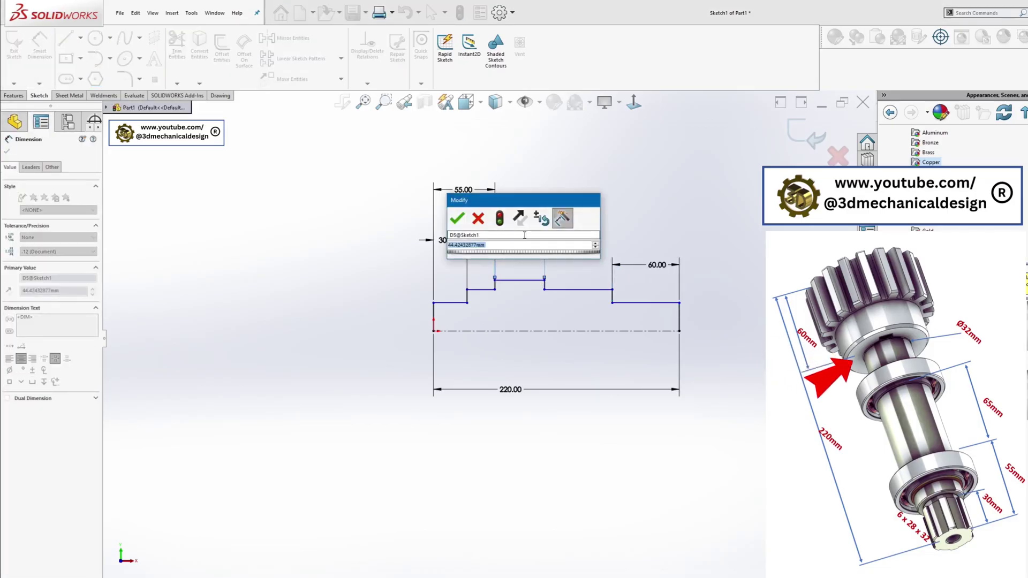
type("65")
key("Return")
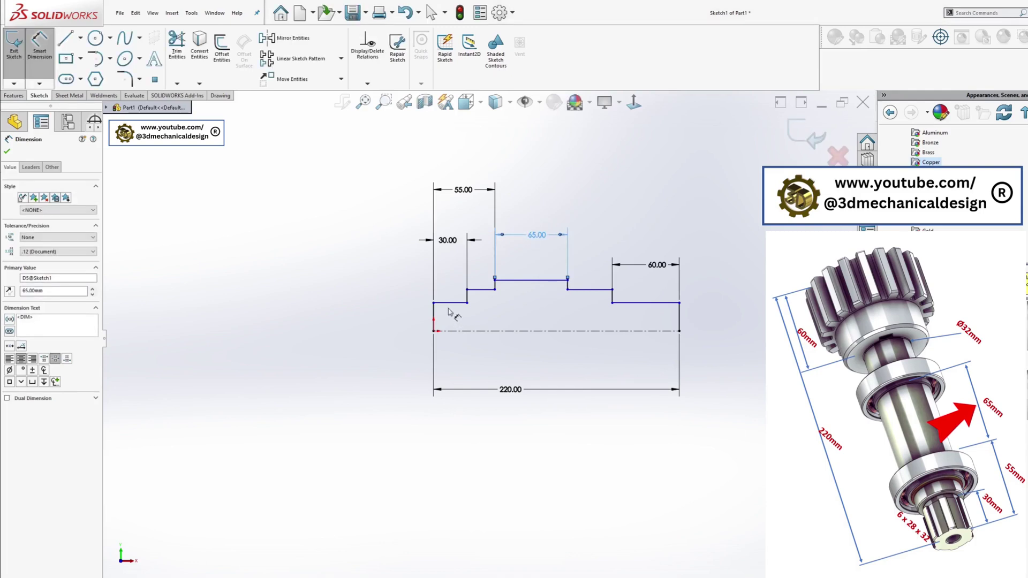
Step: Dimension the first section's height above the centerline as 16 mm
left_click(448, 303)
left_click(449, 331)
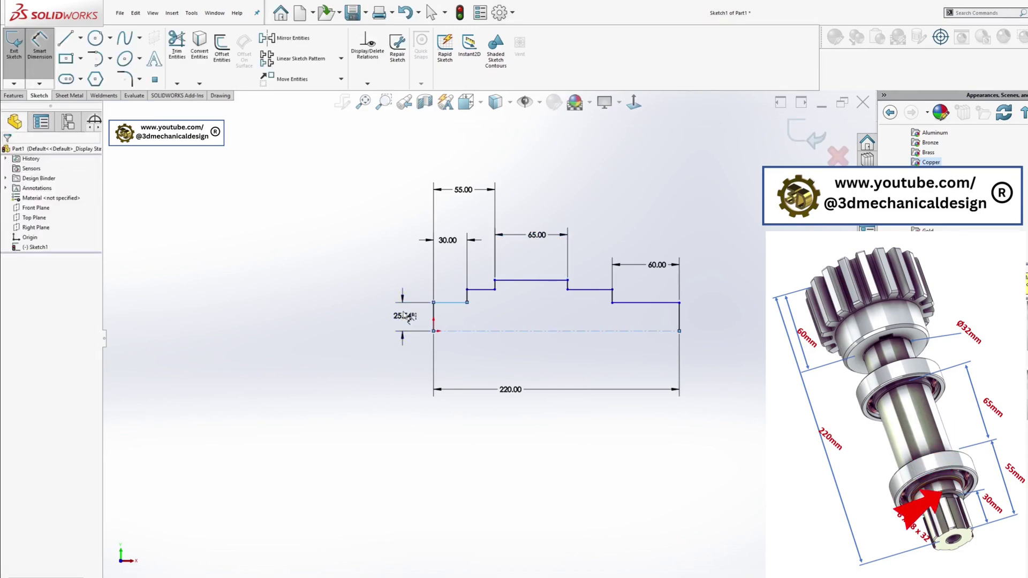
left_click(402, 315)
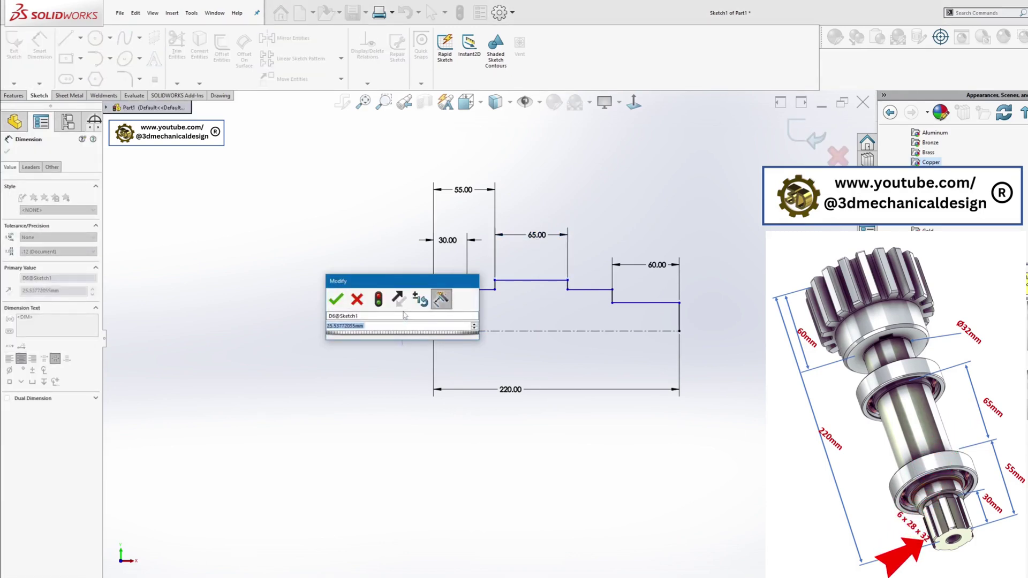
type("16")
key("Return")
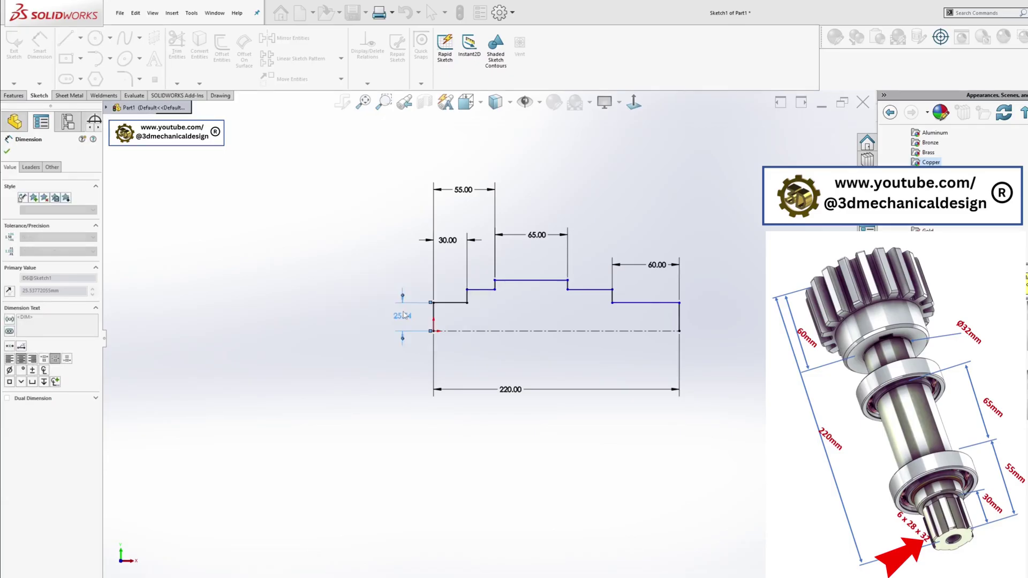
Step: Dimension the second section's height above the centerline as 35/2 mm
left_click(479, 308)
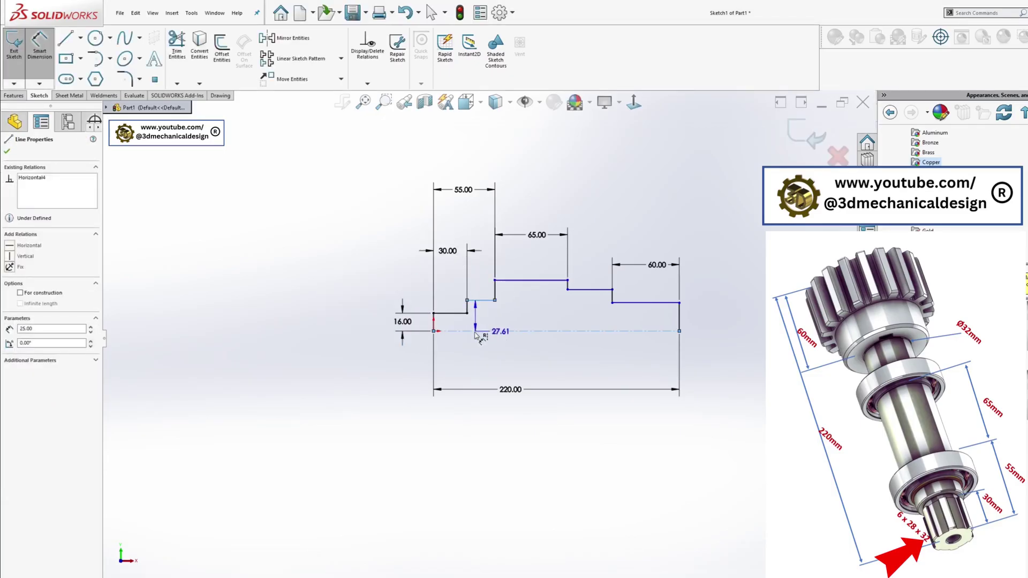
left_click(356, 322)
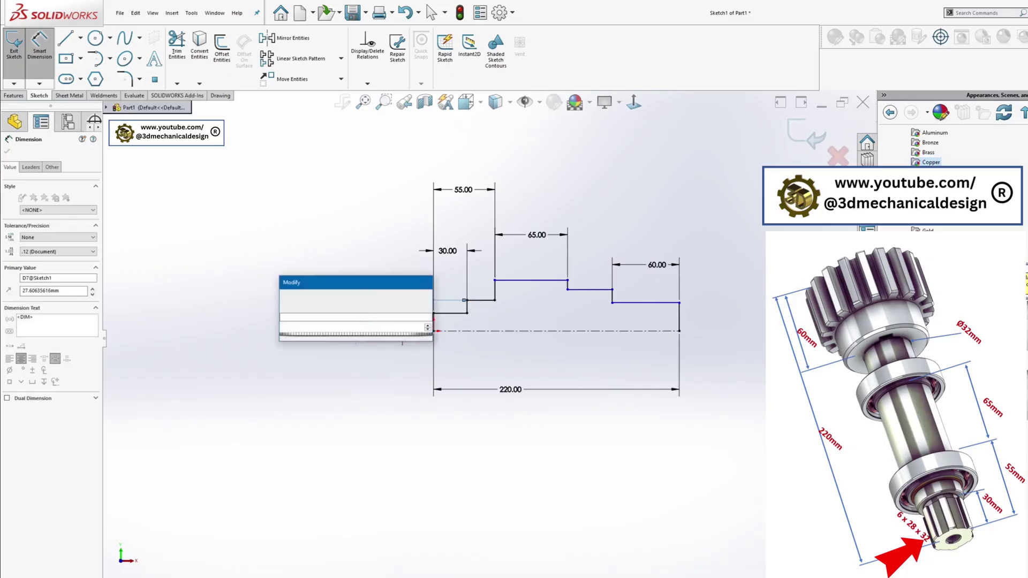
type("35/2")
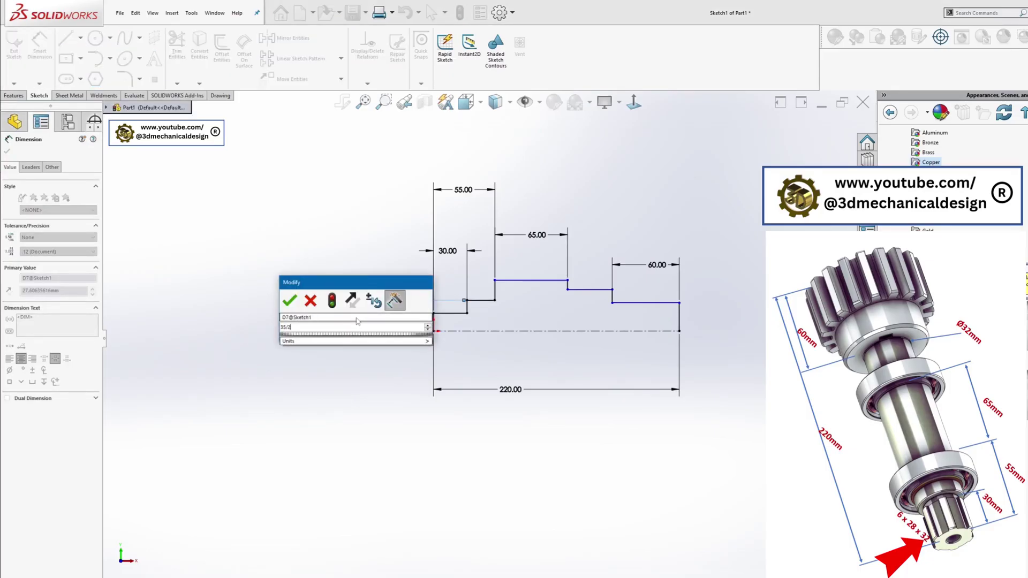
key("Return")
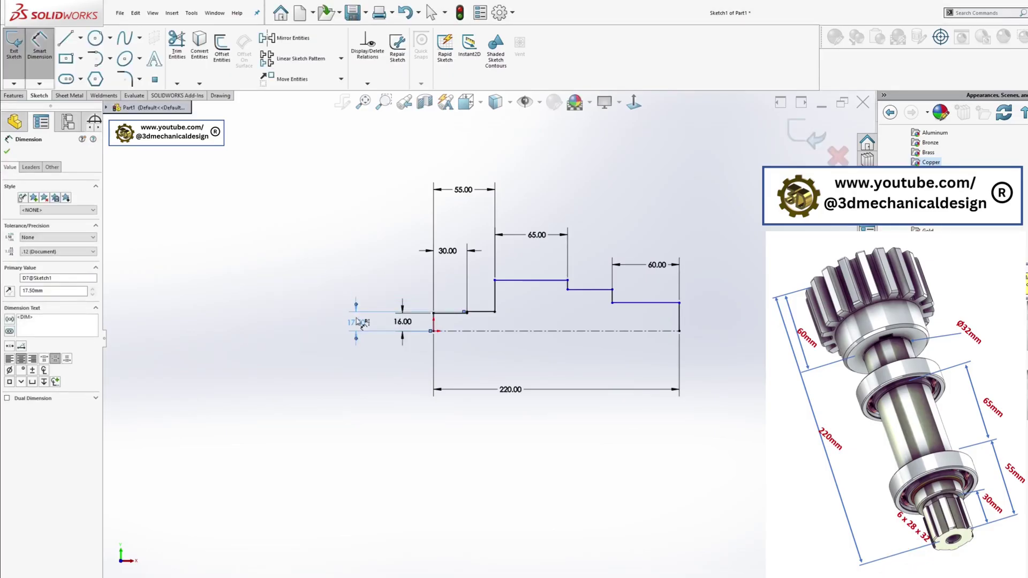
Step: Dimension the 65 mm long middle section's height above the centerline as 18 mm
left_click(551, 282)
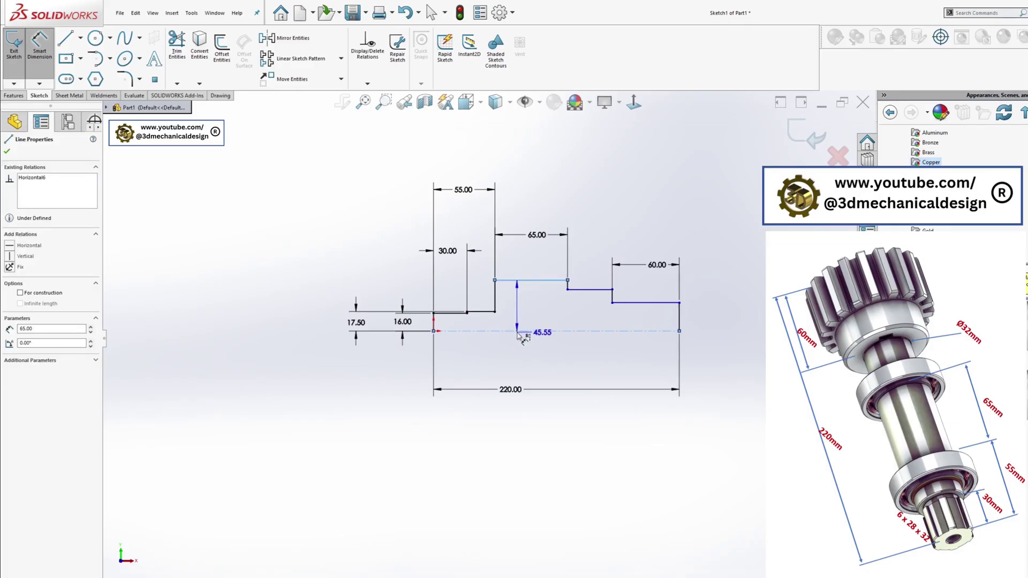
left_click(517, 333)
left_click(288, 315)
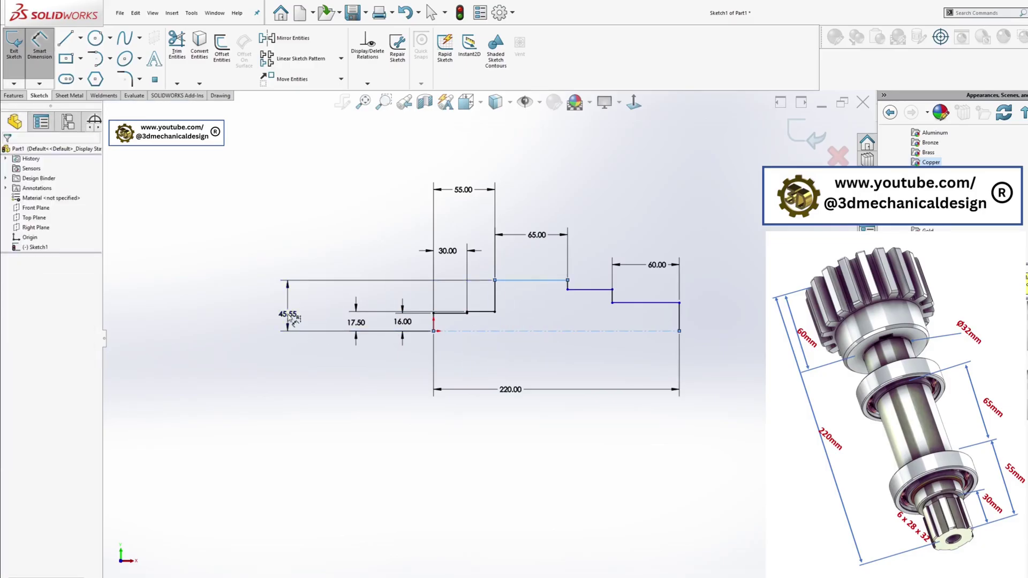
left_click(289, 318)
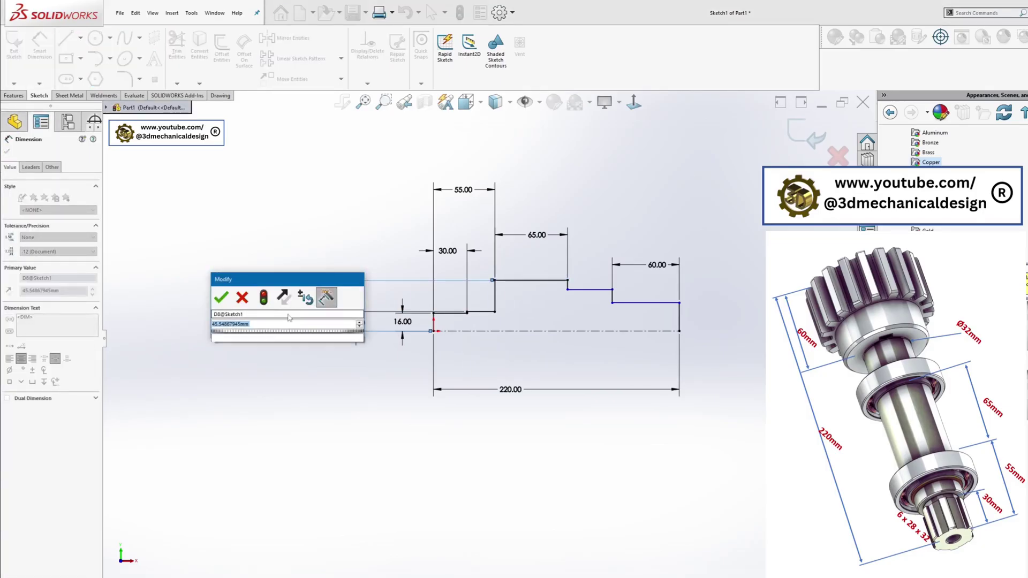
type("18")
key("Return")
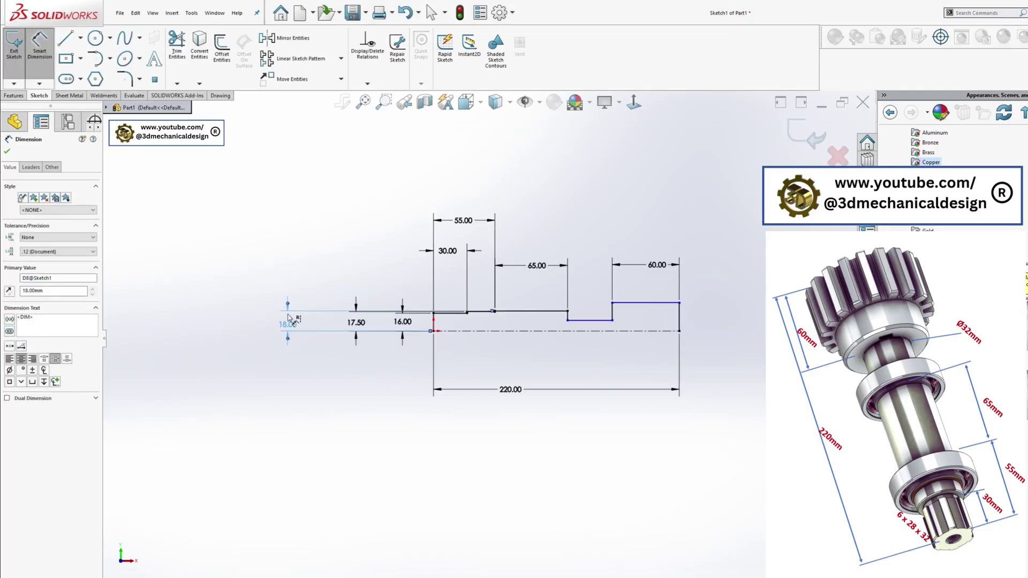
Step: Change the middle section's height above the centerline to 20 mm
scroll(504, 320, "down", 3)
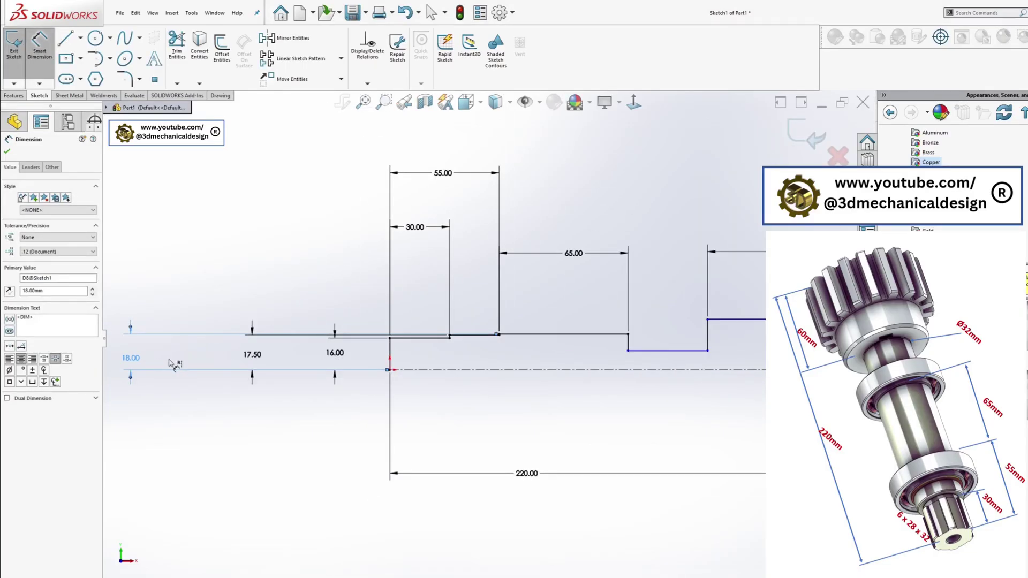
key("f")
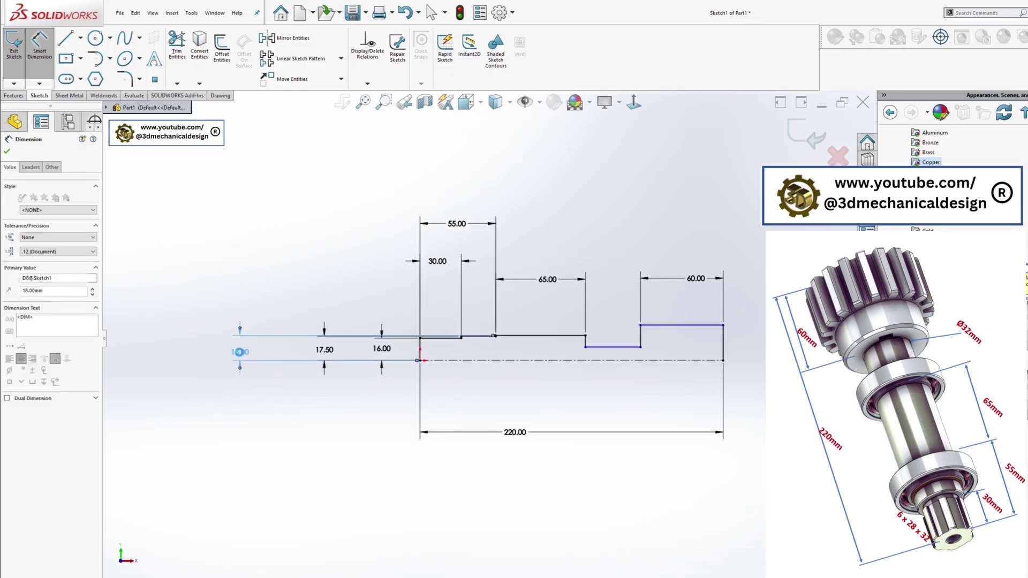
double_click(239, 352)
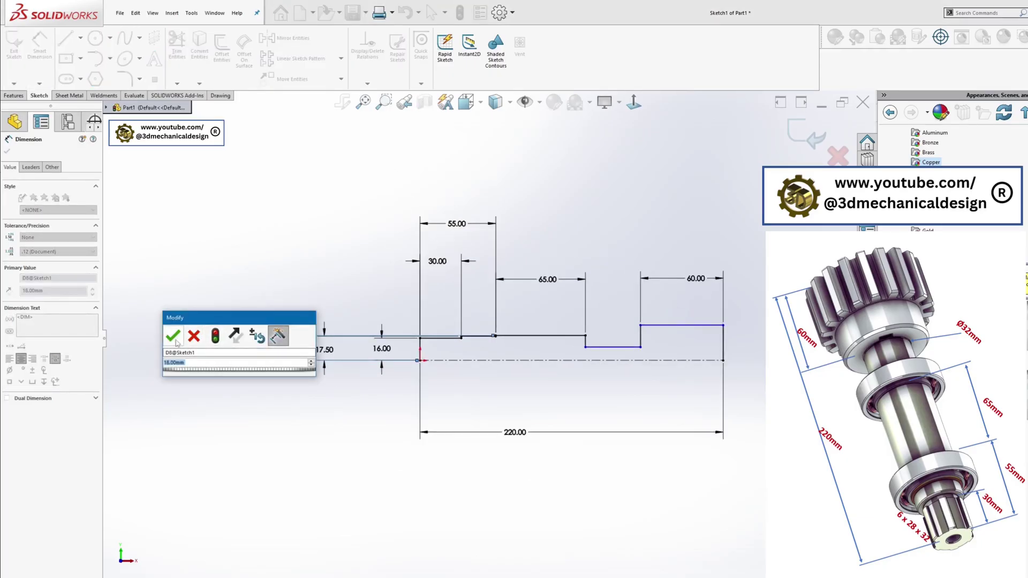
scroll(541, 345, "down", 5)
scroll(540, 346, "up", 3)
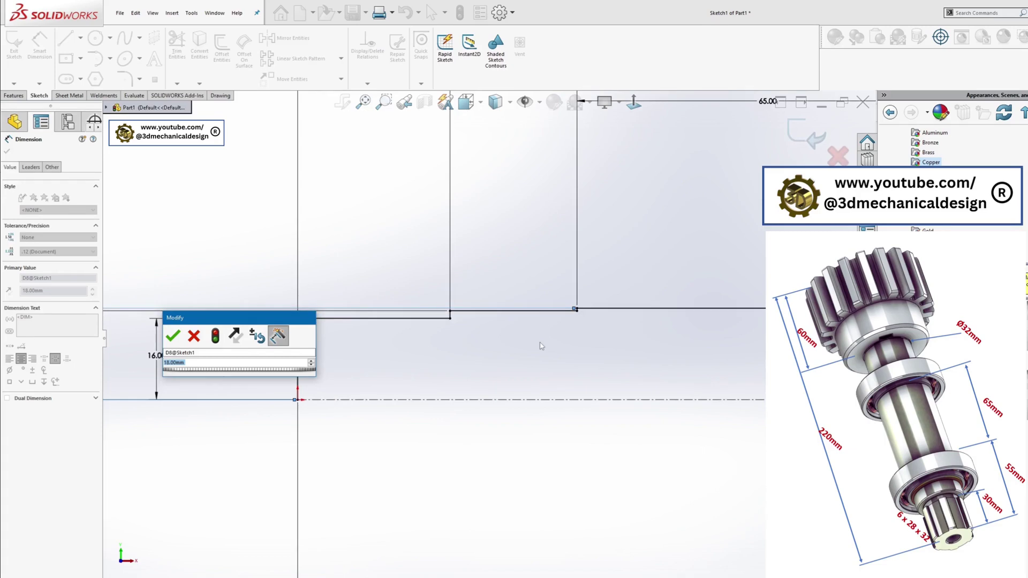
type("20")
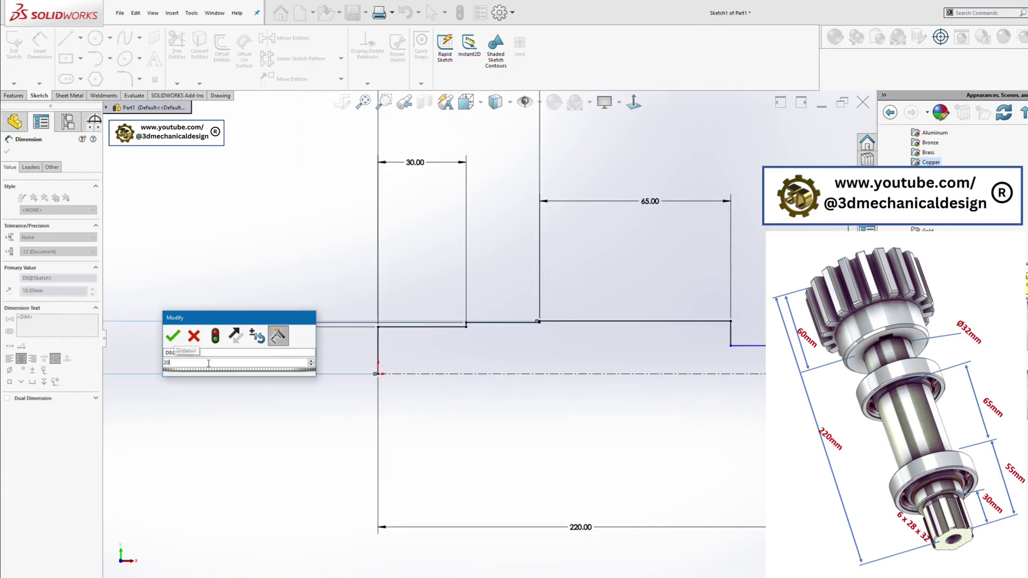
key("Return")
Step: Dimension the fourth section's height above the centerline, between the middle and last sections, as 17.5 mm
scroll(669, 360, "up", 1)
scroll(669, 359, "down", 1)
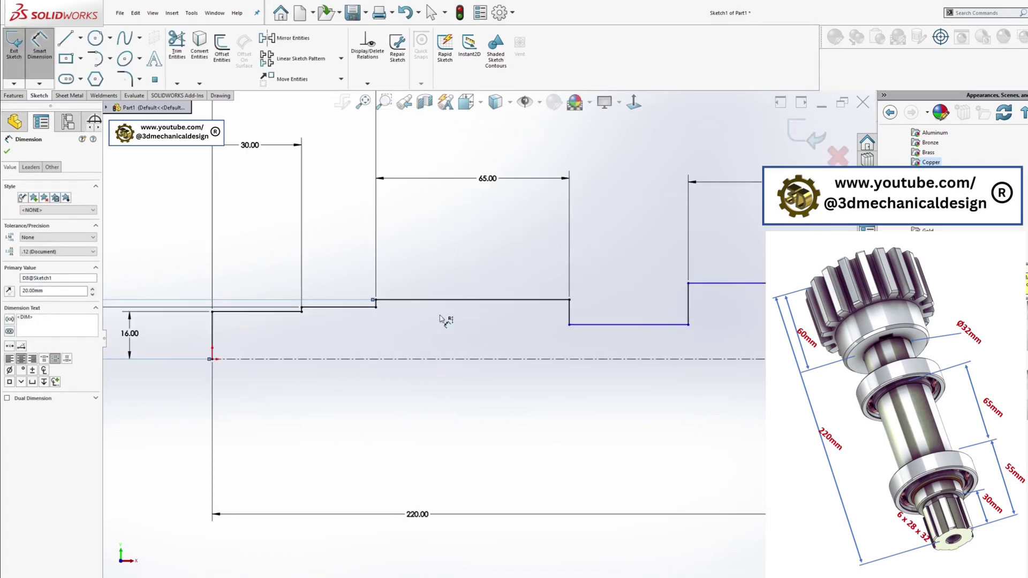
left_click(601, 331)
left_click(598, 359)
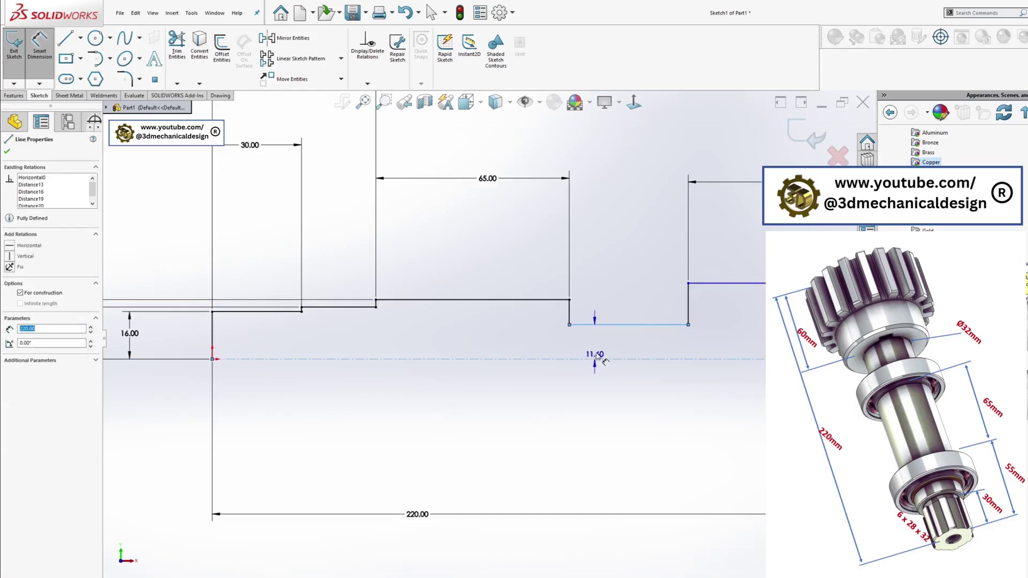
left_click(599, 351)
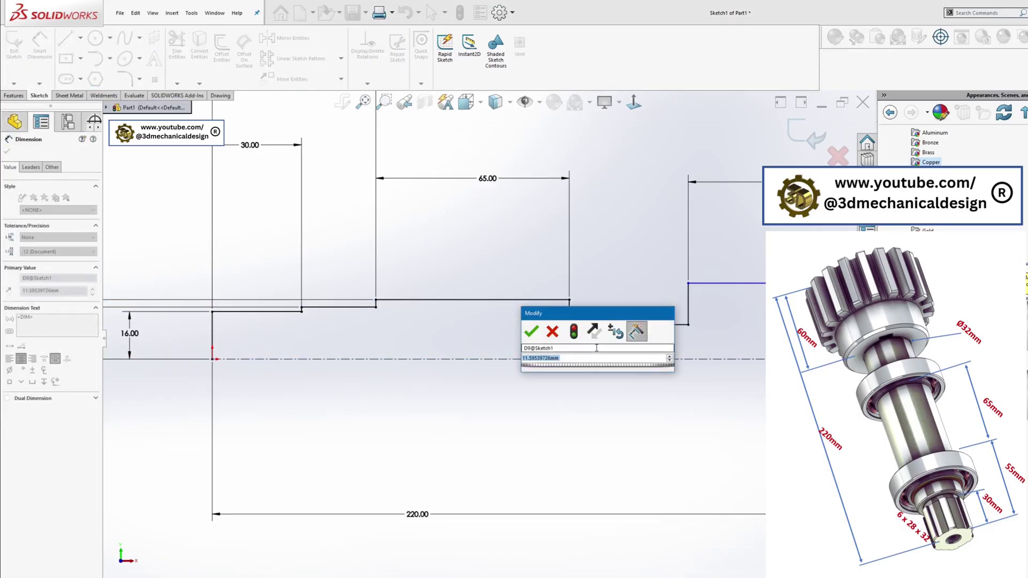
key("Return")
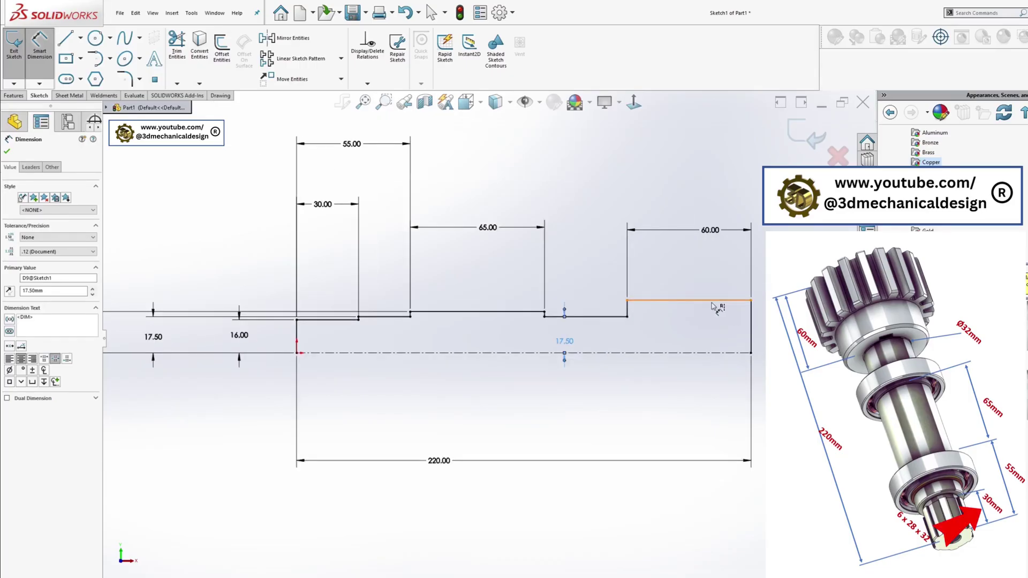
Step: Dimension the last section's height above the centerline as 32/2 mm and end dimensioning
left_click(691, 299)
left_click(695, 352)
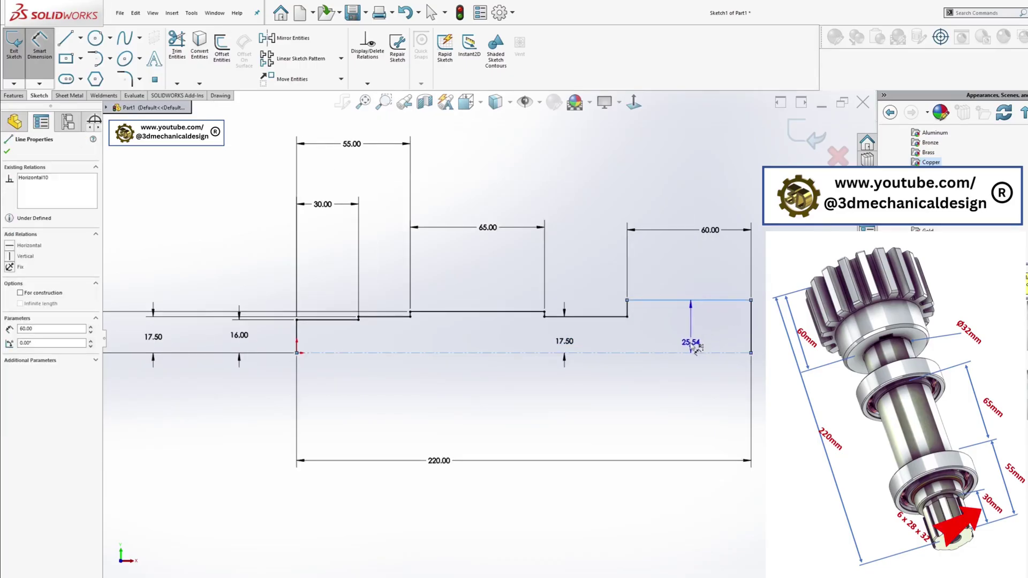
left_click(686, 333)
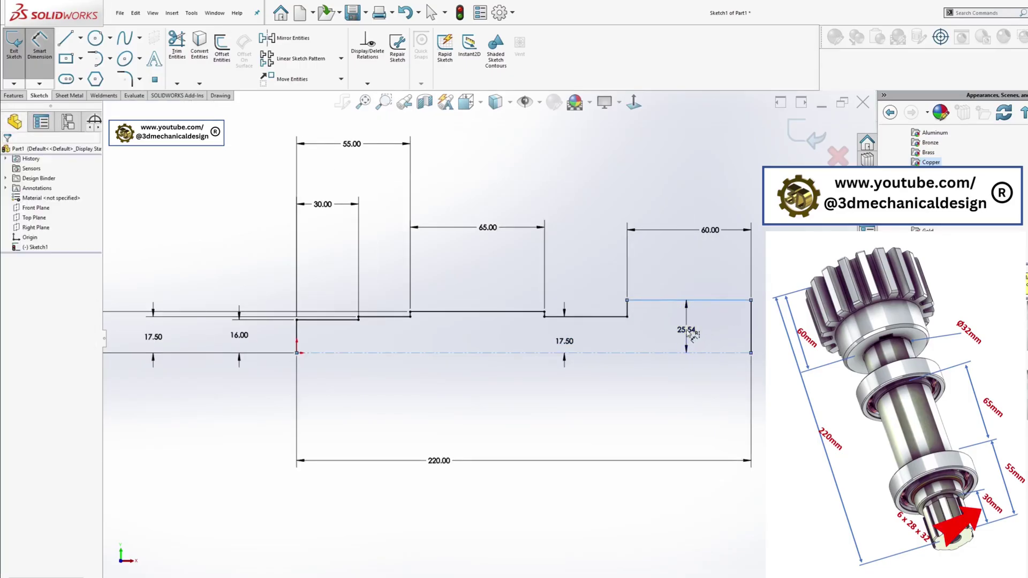
type("32/2")
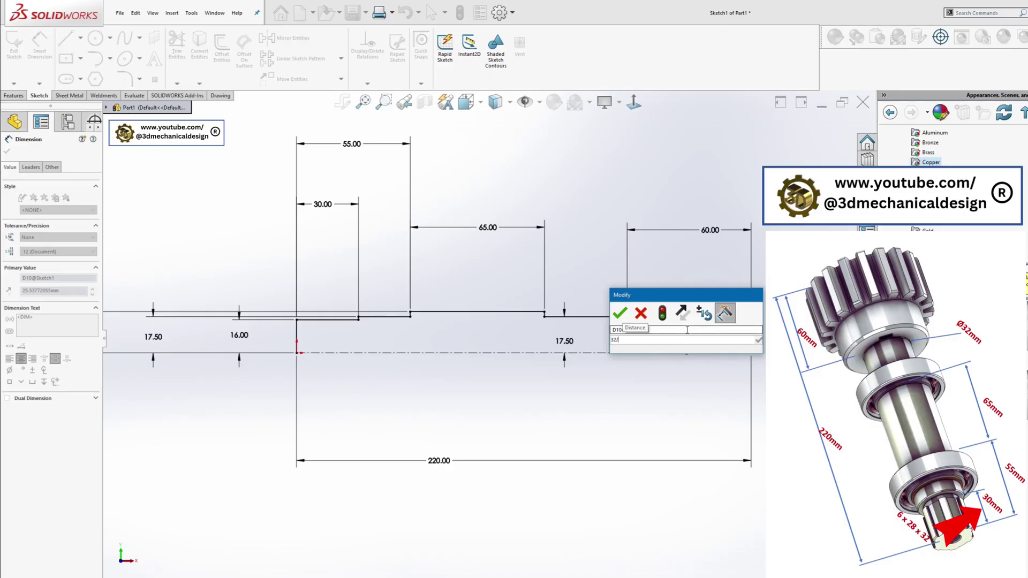
key("Return")
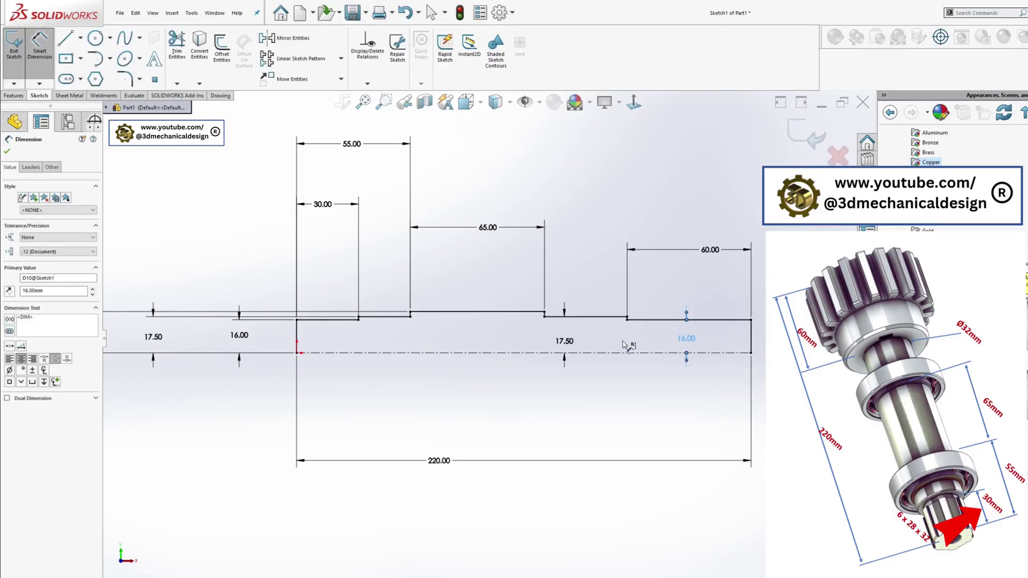
scroll(621, 348, "up", 2)
key("Escape")
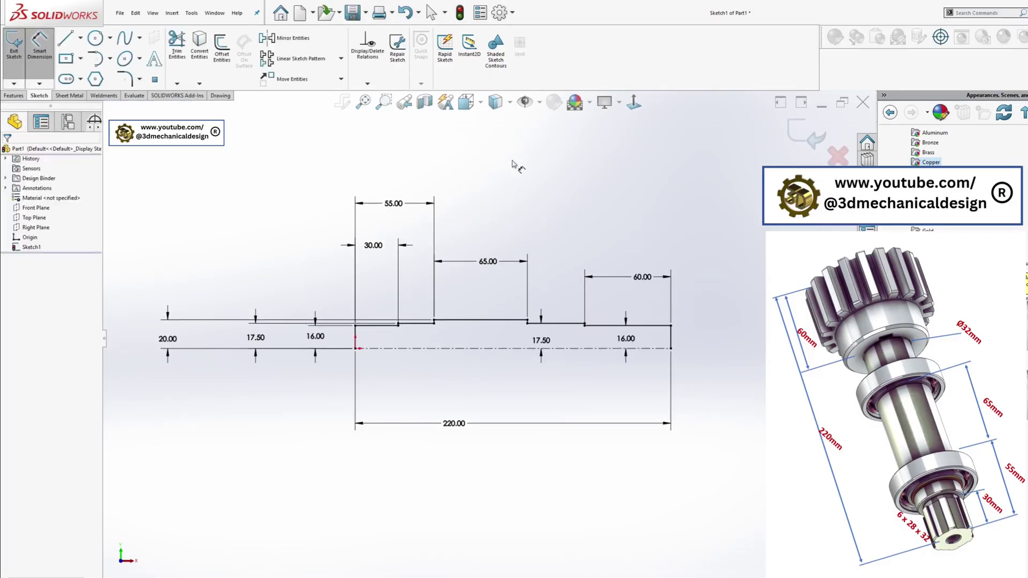
Step: Revolve the stepped half profile 360 degrees about the centerline to form the solid shaft
left_click(14, 95)
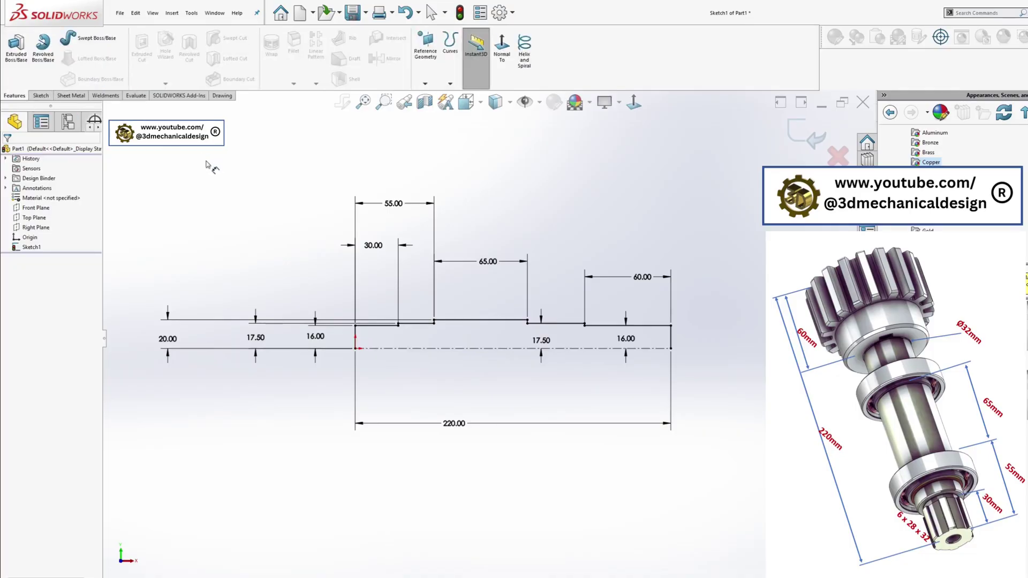
left_click(43, 45)
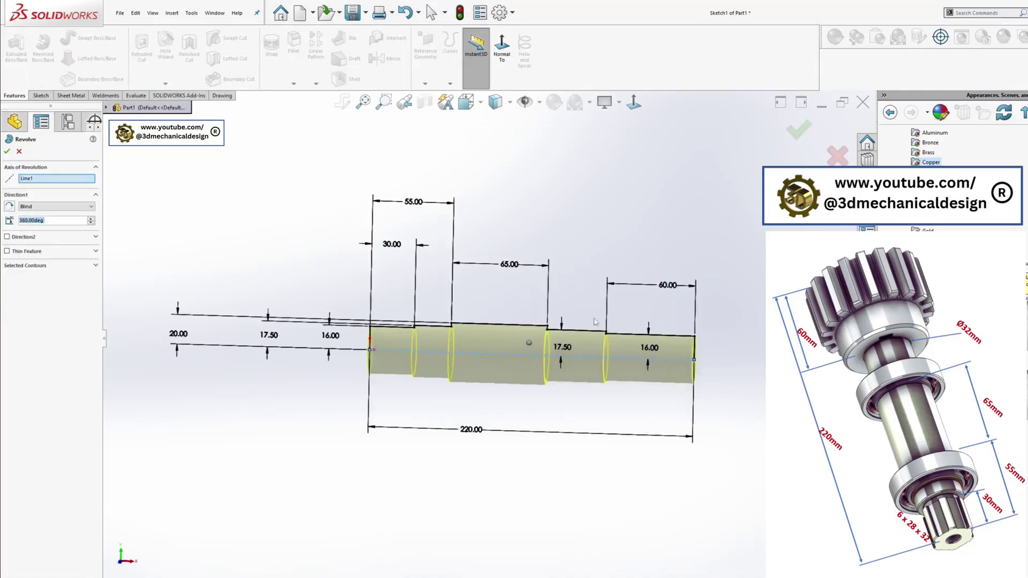
key("Return")
scroll(624, 413, "down", 3)
middle_click_drag(624, 412, 562, 330)
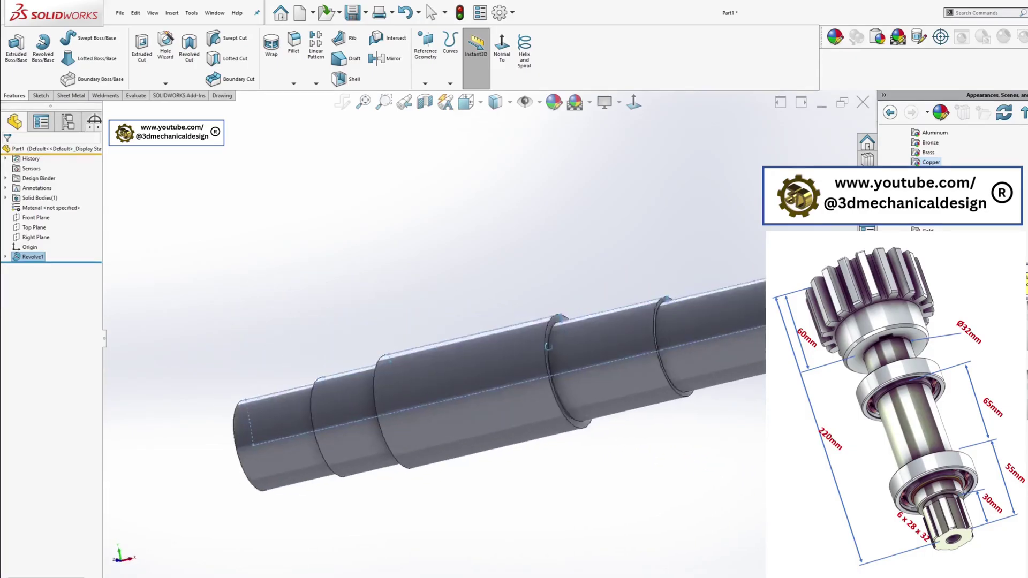
scroll(562, 329, "up", 5)
middle_click_drag(615, 387, 545, 265)
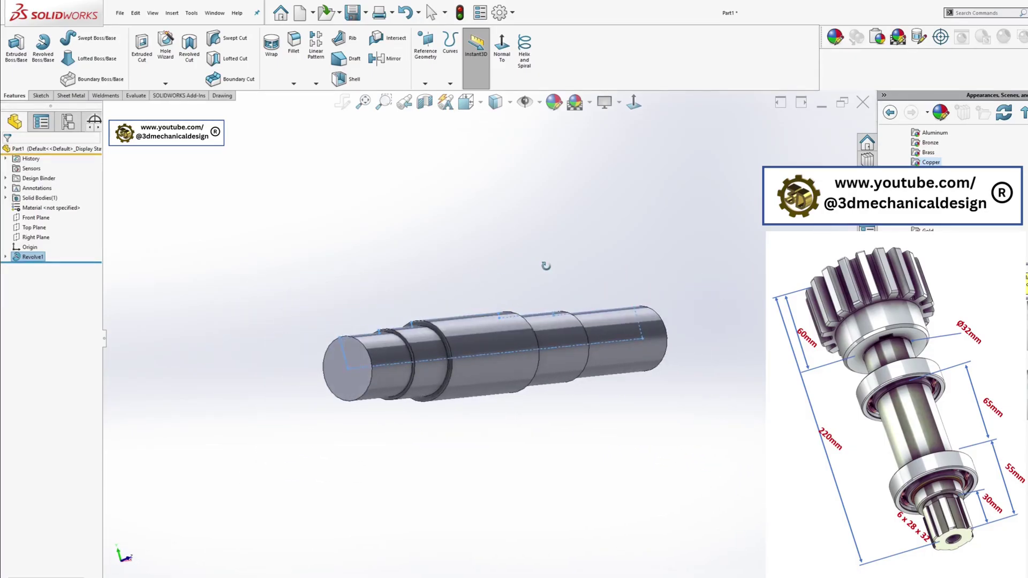
Step: Save the shaft part as Part1
left_click(120, 14)
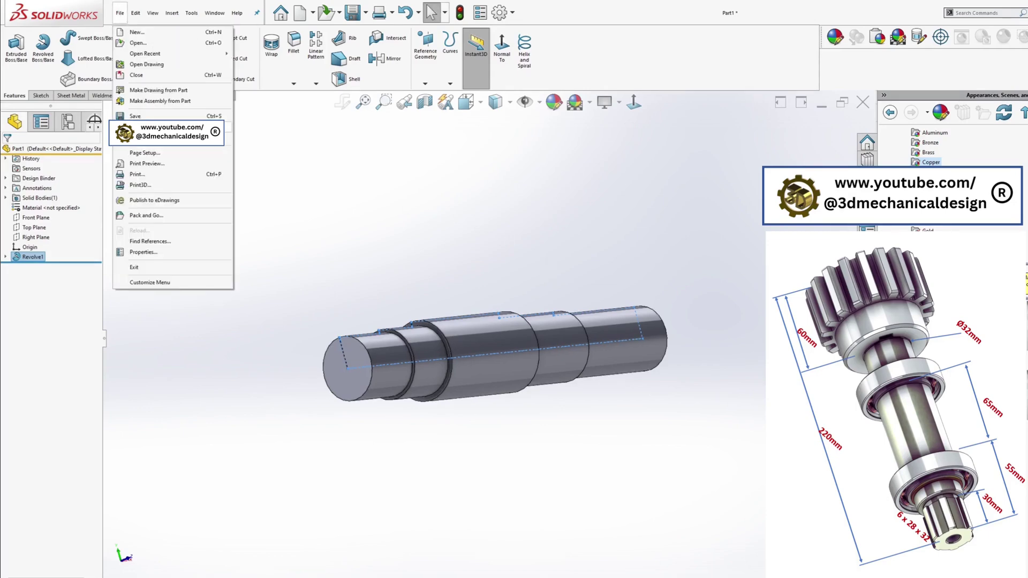
left_click(135, 116)
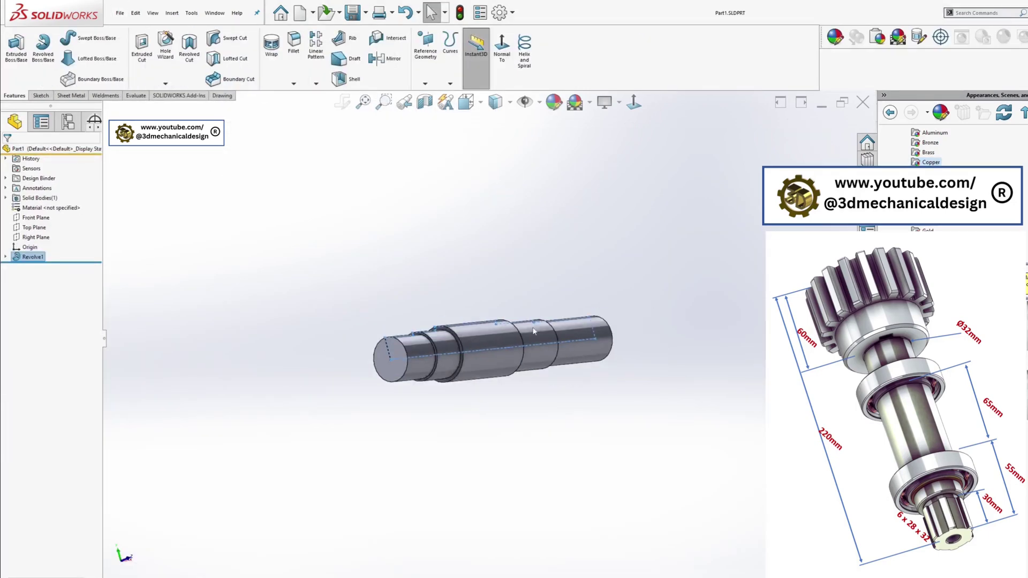
scroll(397, 298, "up", 5)
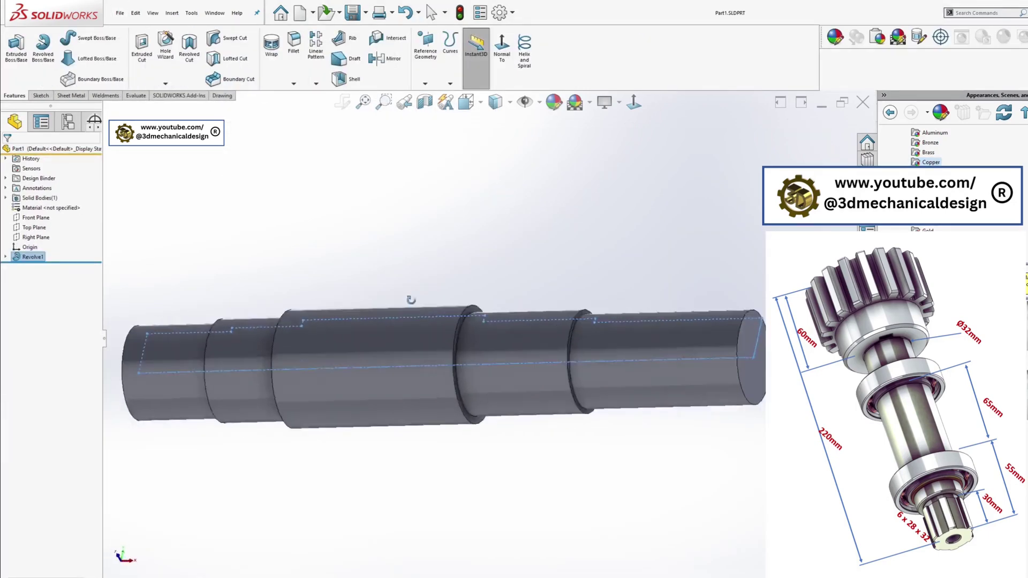
scroll(314, 283, "down", 3)
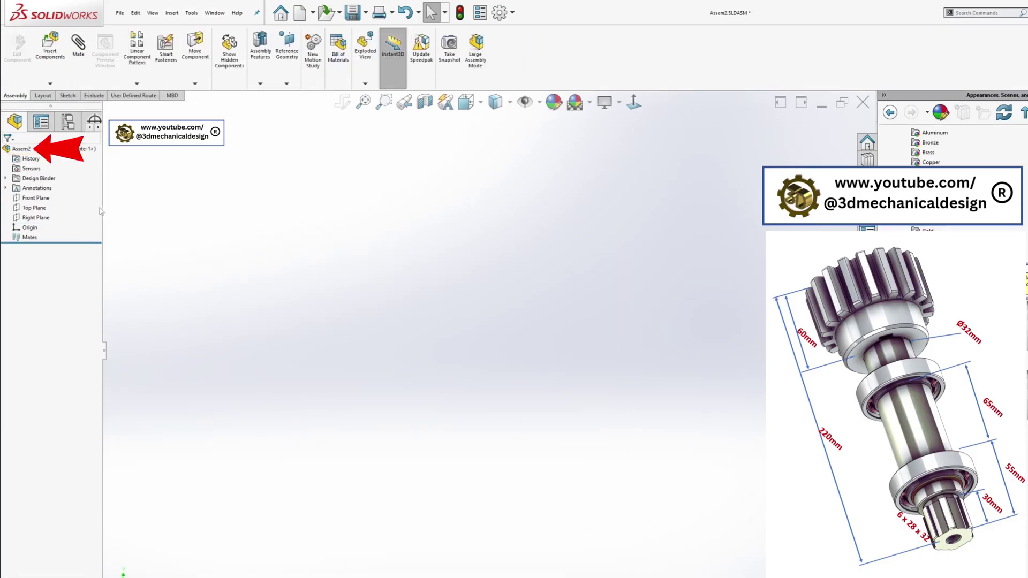
Step: Insert the Part1 shaft into the new assembly and set it to float
left_click(49, 44)
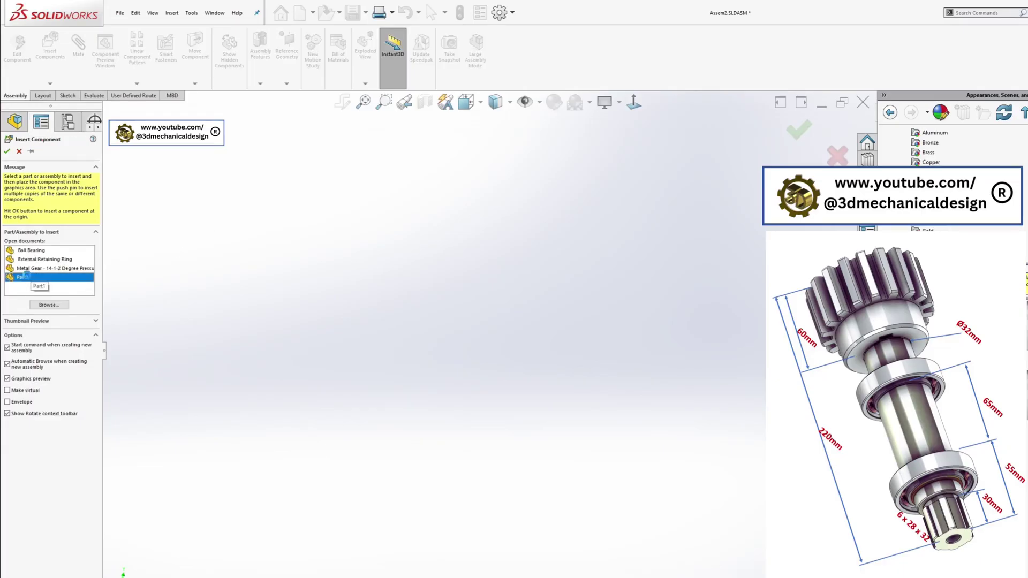
left_click(22, 276)
left_click(272, 274)
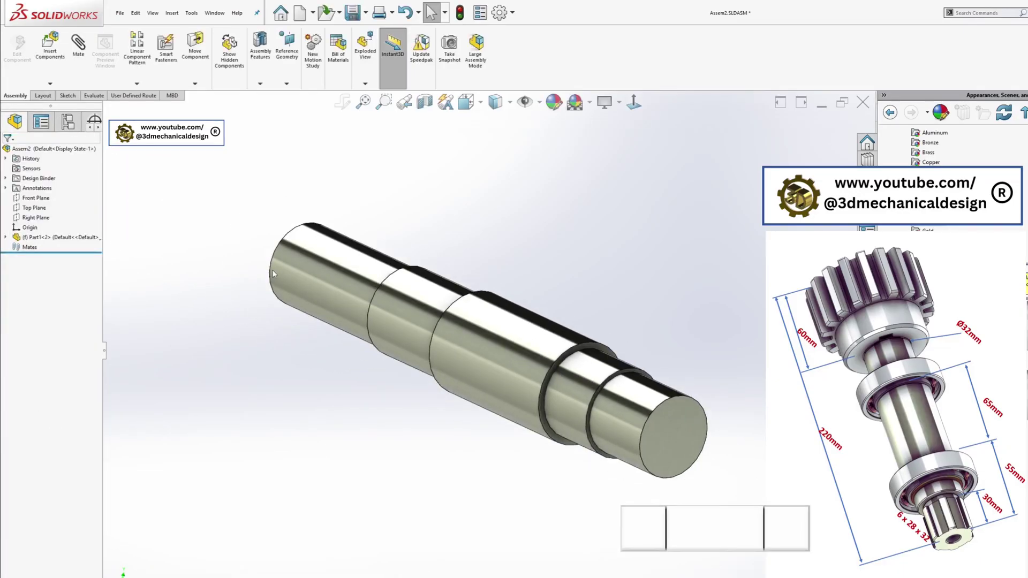
right_click(60, 241)
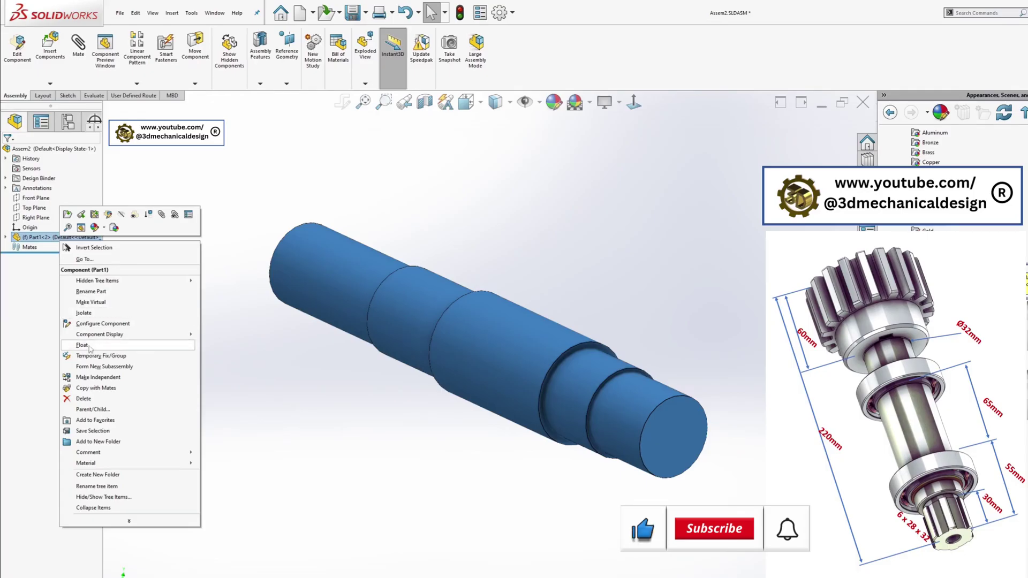
left_click(80, 313)
Step: Mate the shaft's origin to the assembly's origin
left_click(7, 237)
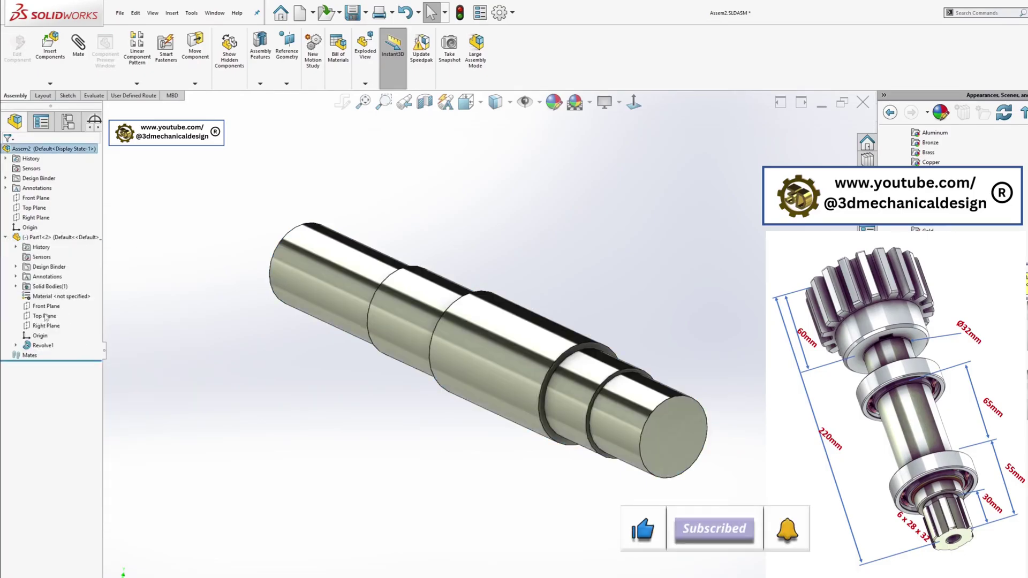
left_click(40, 335)
left_click(24, 226, "ctrl")
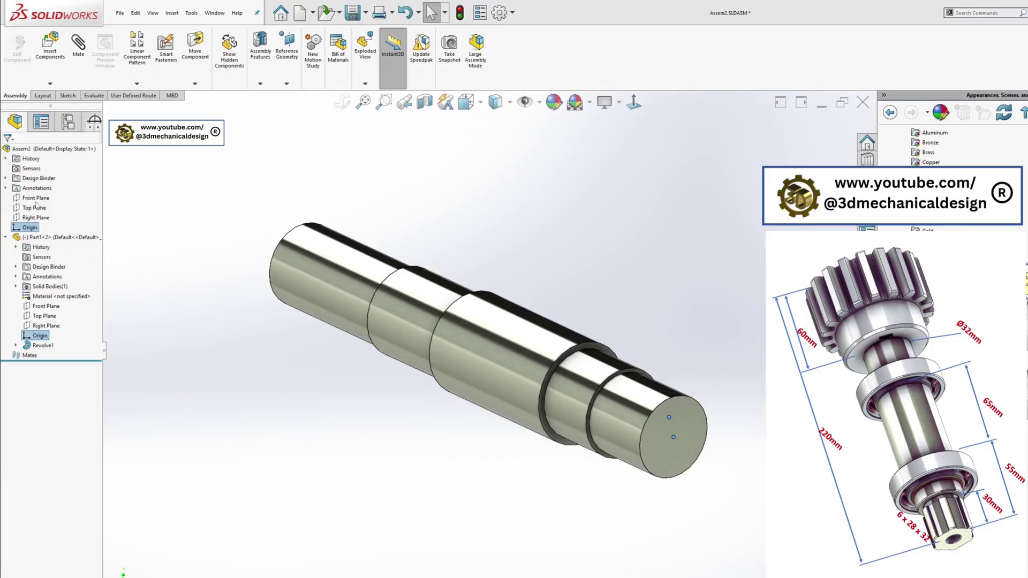
left_click(7, 151)
left_click(7, 152)
Step: Insert the Ball Bearing component into the assembly, placed freely near the shaft's 30 mm end
left_click(50, 84)
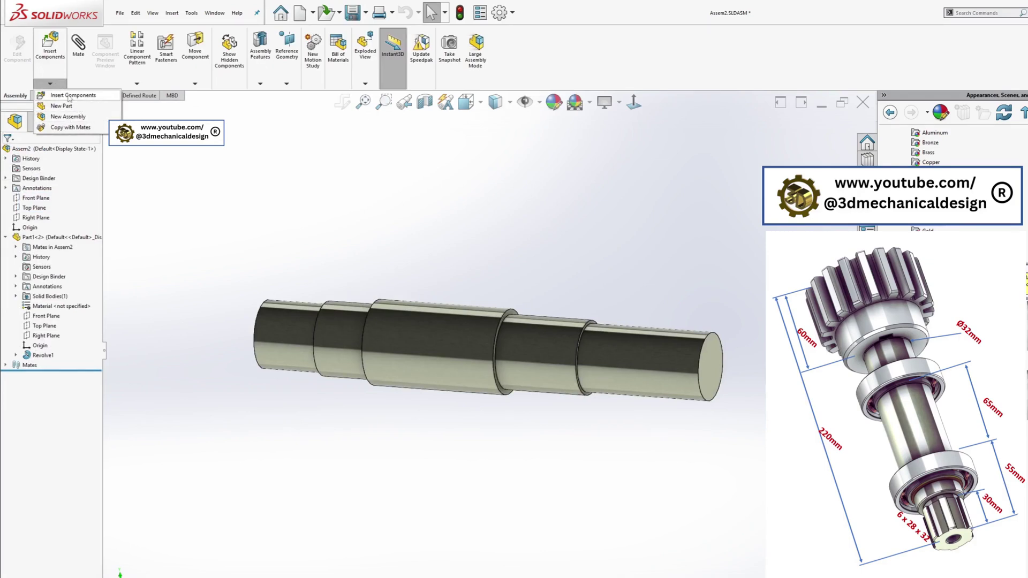
left_click(69, 96)
left_click(31, 250)
left_click(168, 249)
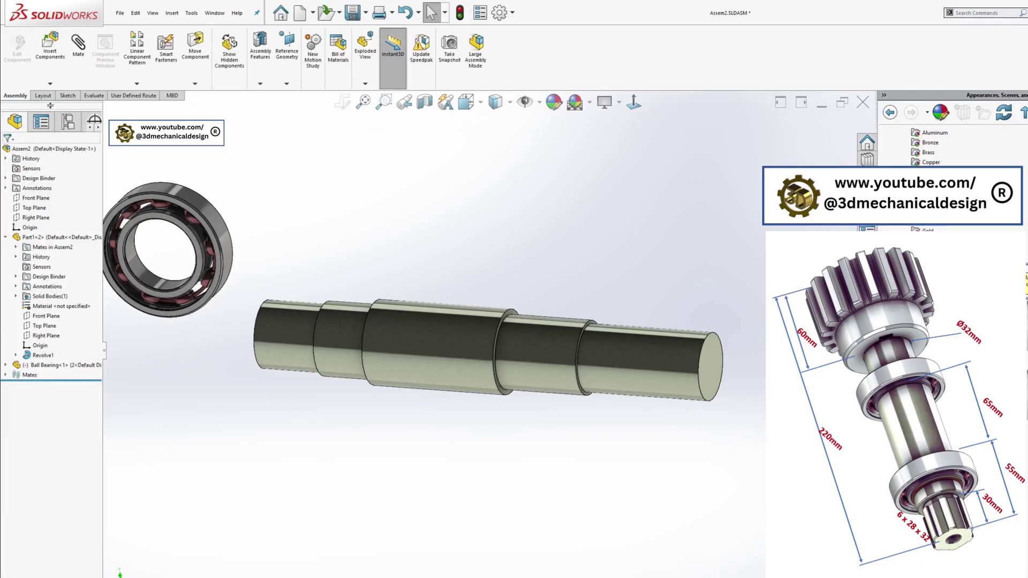
Step: Insert the External Retaining Ring component into the assembly, placed freely between the ball bearing and the shaft
left_click(50, 84)
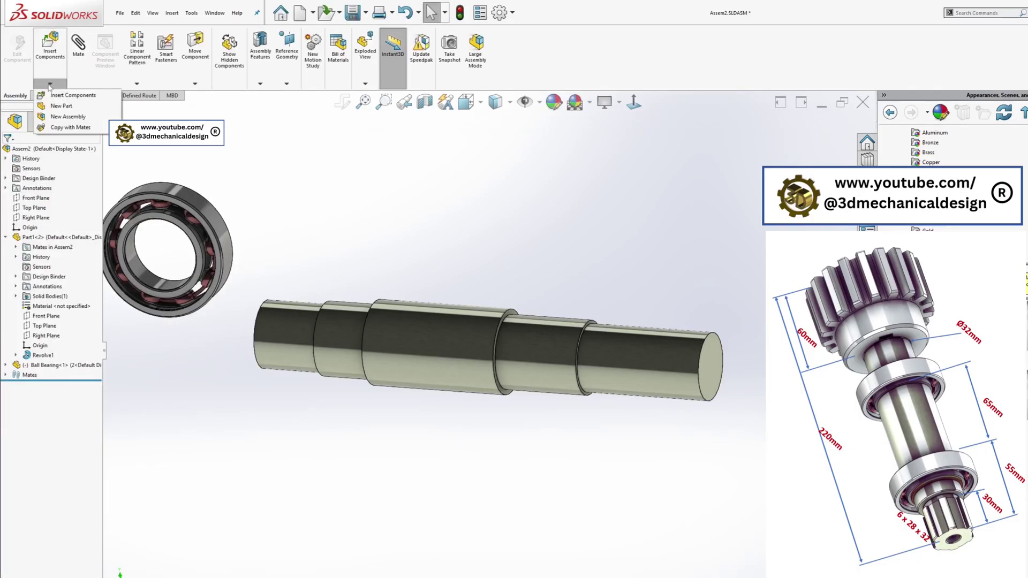
left_click(54, 97)
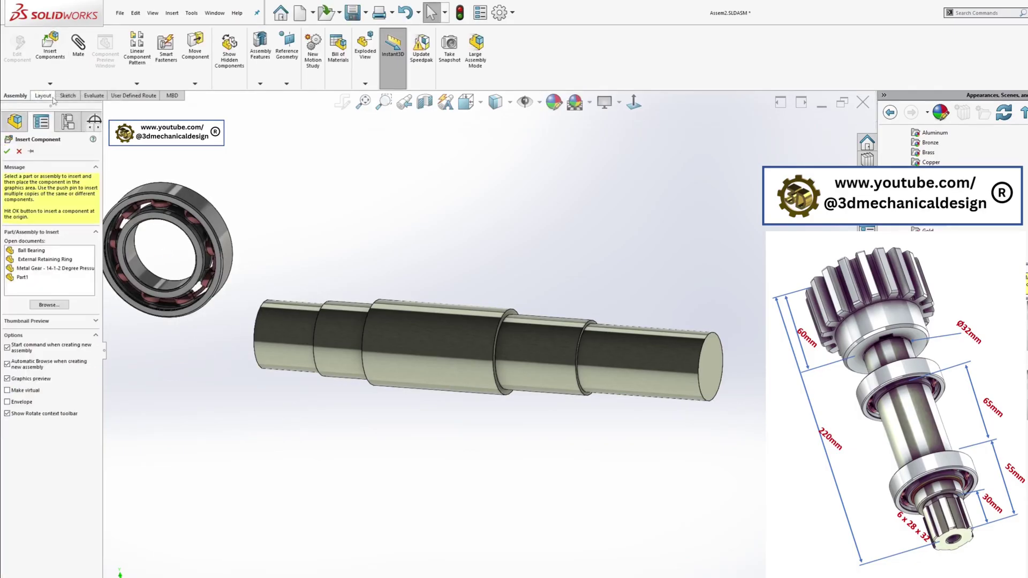
left_click(45, 259)
left_click(271, 214)
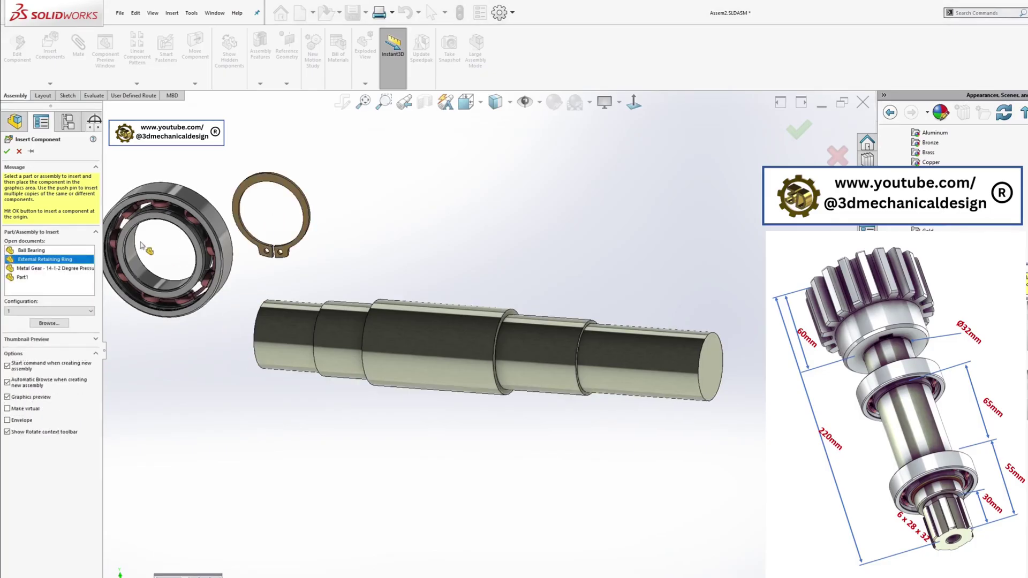
Step: Insert the Metal Gear component into the assembly, placed freely above the shaft
left_click(49, 85)
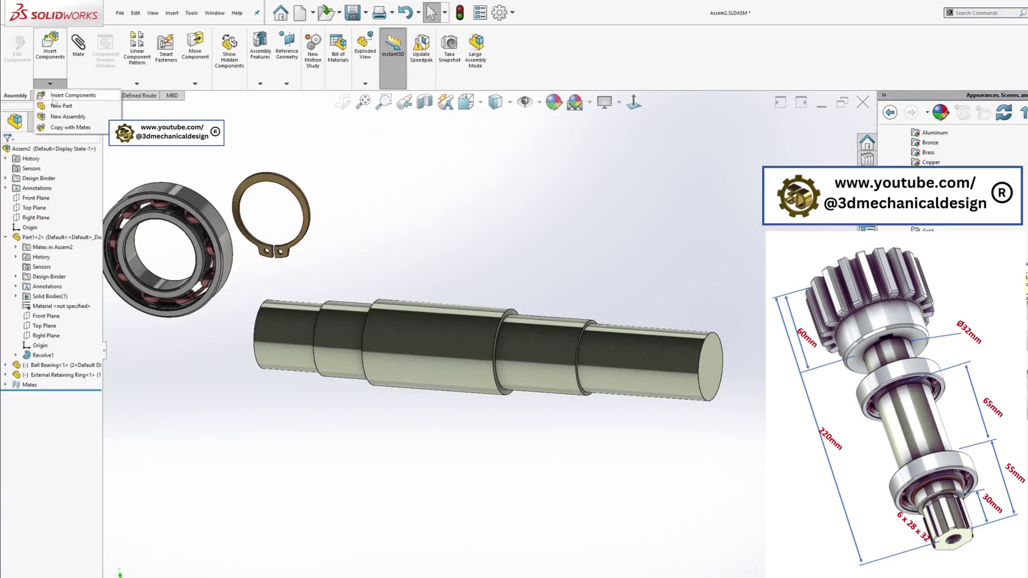
left_click(70, 95)
left_click(46, 268)
left_click(390, 242)
Step: Mate the metal gear's bore concentric with the shaft's 60 mm end section
scroll(328, 208, "down", 4)
left_click_drag(406, 313, 701, 343)
scroll(329, 200, "up", 4)
scroll(367, 421, "down", 2)
right_click_drag(532, 195, 471, 214)
left_click(598, 363)
left_click(504, 208)
left_click(653, 315, "ctrl")
left_click(674, 405)
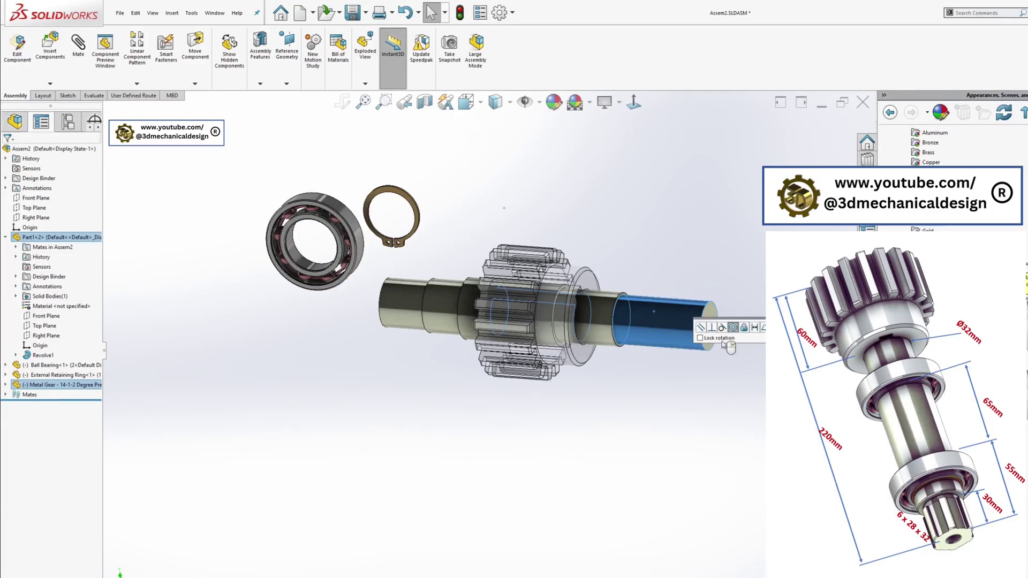
left_click(44, 371)
Step: Slide the gear outward along the shaft and mate its hub face coincident with the shoulder of the 60 mm end section
right_click(584, 293)
left_click_drag(556, 303, 743, 316)
middle_click_drag(535, 241, 568, 267)
left_click(679, 283)
scroll(651, 292, "down", 4)
left_click(605, 289)
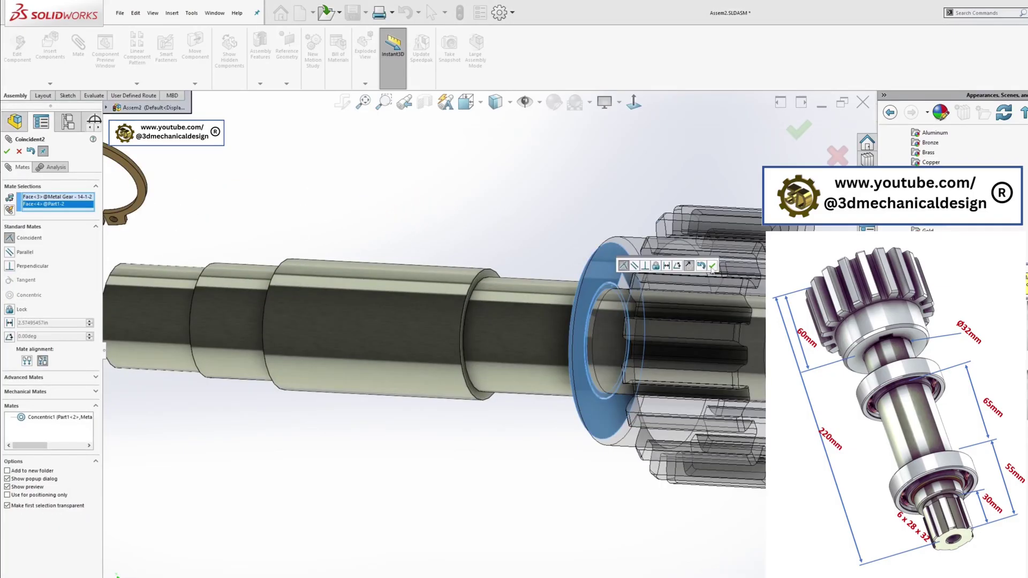
left_click(712, 266)
Step: Mate the gear's keyway face to the shaft part's Top Plane to fix the gear's rotation
scroll(214, 268, "up", 3)
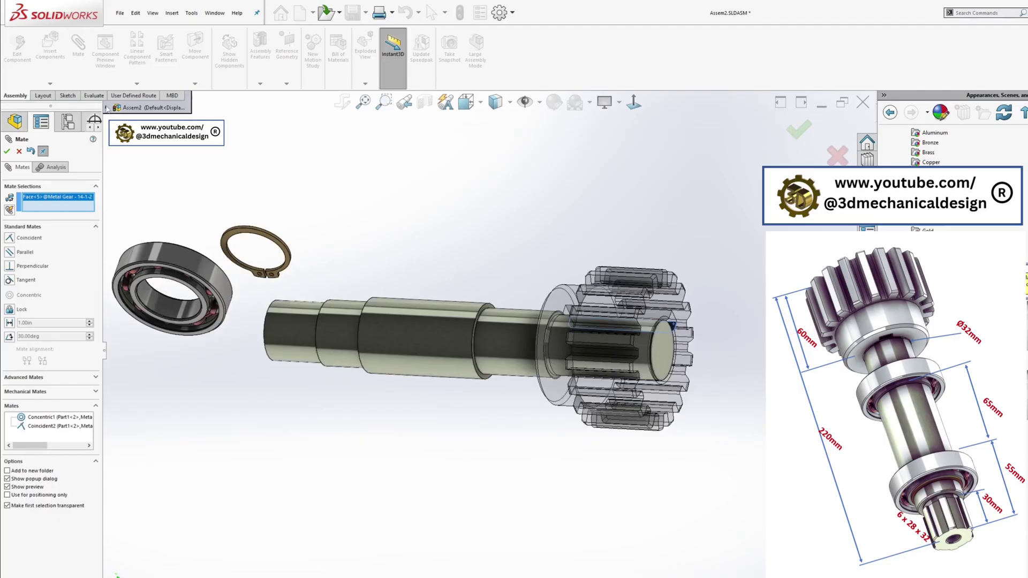
left_click(107, 108)
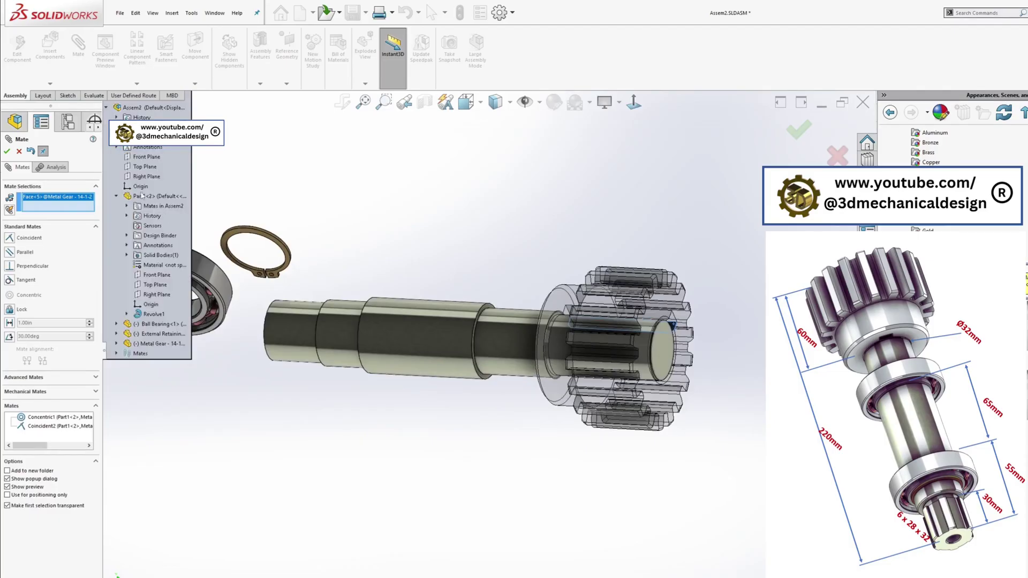
left_click(152, 285)
left_click(157, 286)
left_click(179, 263)
key("Escape")
Step: Mate the ball bearing's bore concentric with the shaft's bearing seat next to the gear
middle_click_drag(428, 353, 490, 335)
left_click(178, 315)
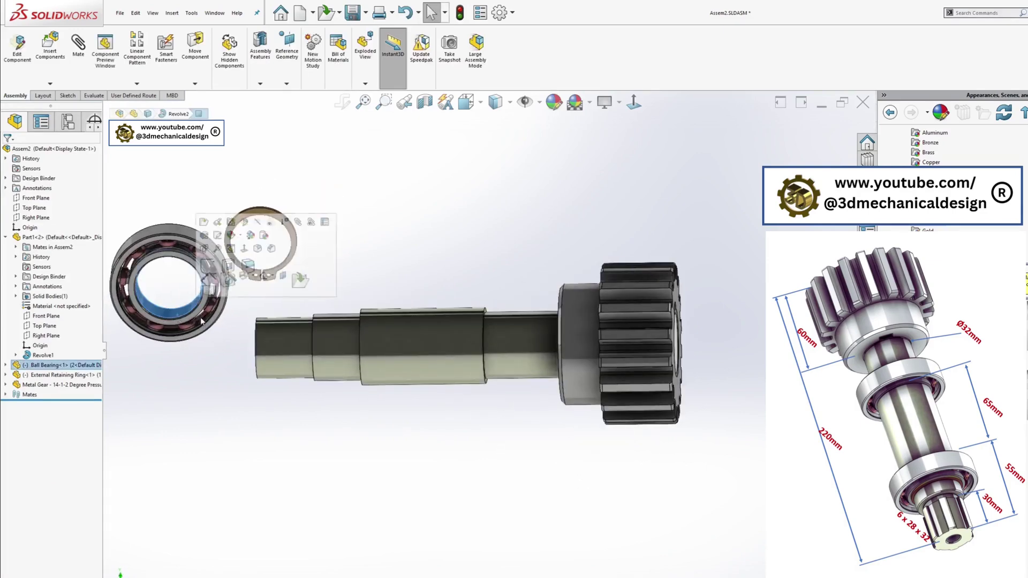
left_click(502, 339, "ctrl")
key("s")
left_click(513, 412)
right_click(432, 395)
Step: Mate the ball bearing's side face coincident with the central section's shoulder on the gear side
middle_click_drag(431, 394, 471, 395)
scroll(266, 342, "down", 3)
left_click(261, 344)
middle_click_drag(300, 343, 230, 342)
left_click(700, 331)
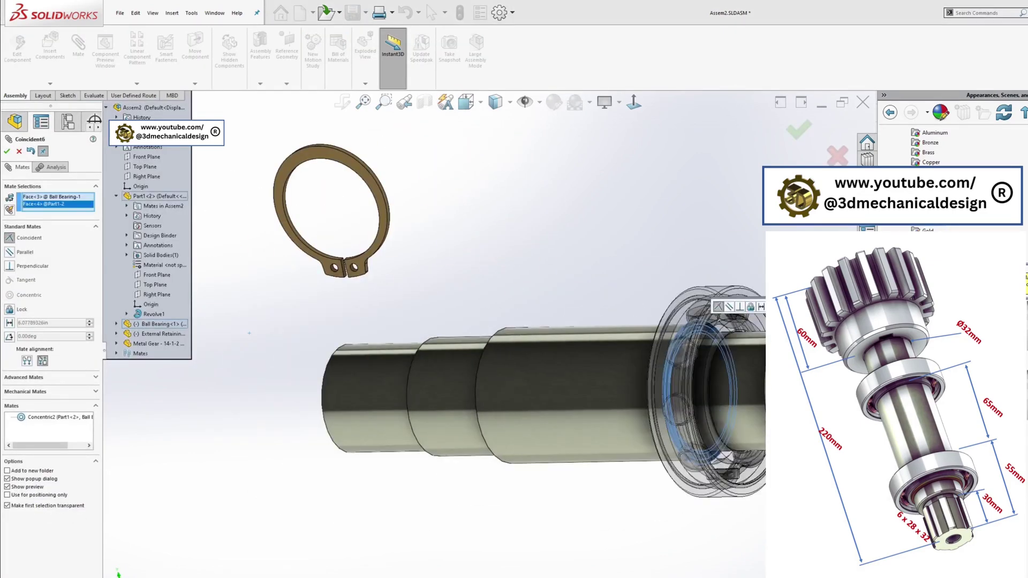
key("Return")
left_click(19, 151)
Step: Copy the ball bearing and mate the copy's bore concentric with the bearing seat near the shaft's 30 mm end
left_click_drag(676, 369, 374, 254, "ctrl")
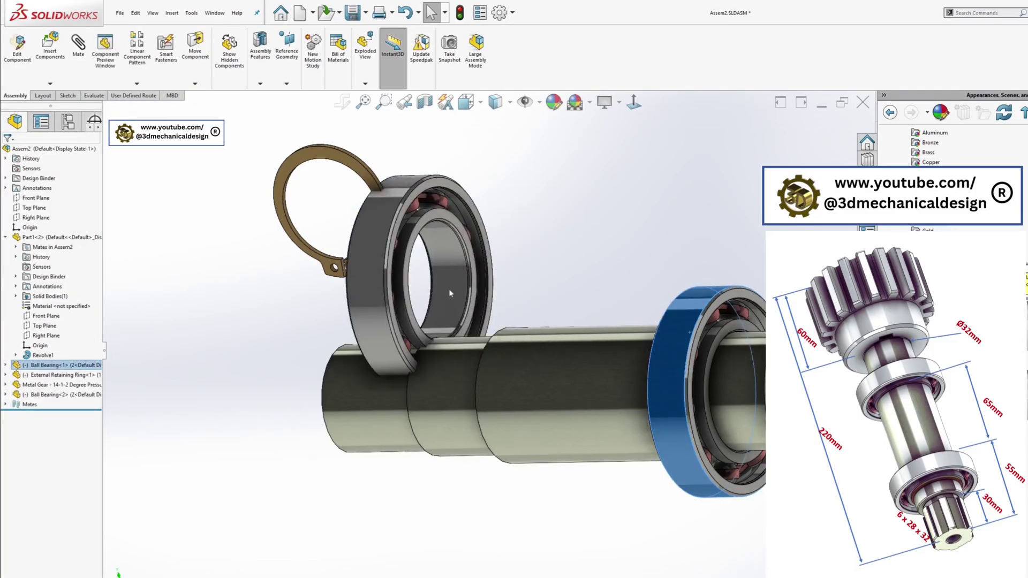
left_click(444, 281)
left_click(462, 371, "ctrl")
left_click(569, 276)
right_click(571, 275)
Step: Mate the copied bearing's side face coincident with the central section's shoulder facing the 30 mm end
scroll(493, 321, "down", 3)
middle_click_drag(482, 321, 522, 324)
left_click(459, 338)
left_click(644, 313)
left_click(19, 151)
Step: Mate the retaining ring's inner face concentric with the bearing seat near the shaft's 30 mm end
scroll(330, 245, "up", 1)
left_click(337, 243)
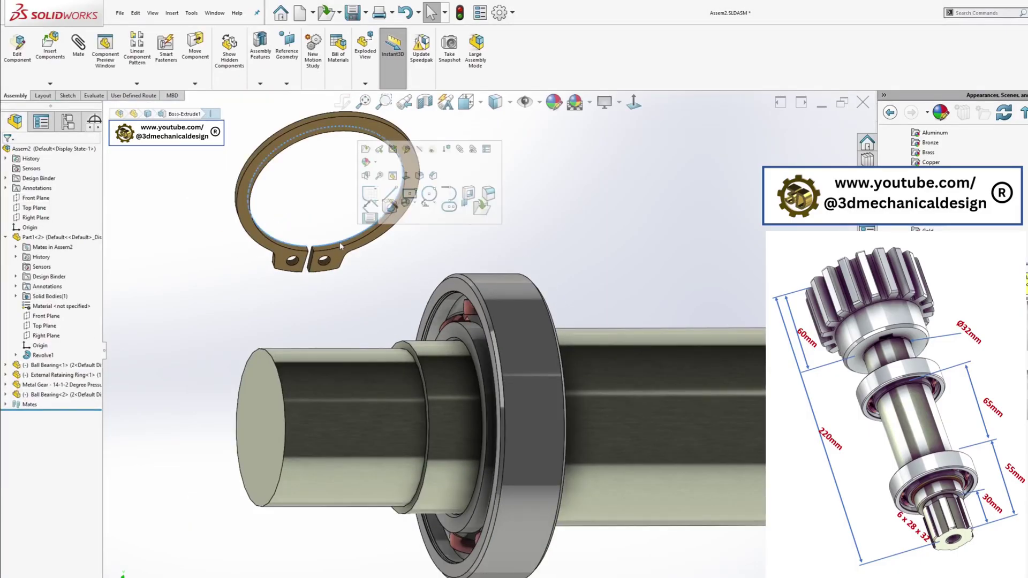
scroll(339, 242, "down", 1)
left_click(339, 249)
left_click(459, 380, "ctrl")
right_click_drag(459, 383, 474, 503)
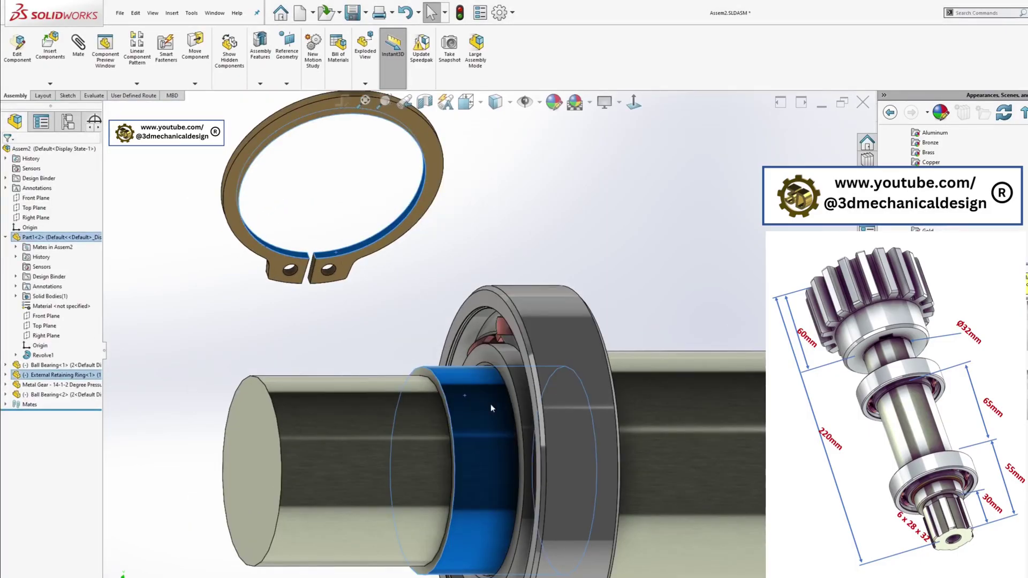
right_click(528, 264)
Step: Mate the retaining ring's side face coincident with the outer side of the bearing near the 30 mm end
left_click(446, 368)
middle_click_drag(469, 402, 501, 375)
left_click(535, 372)
left_click(635, 381)
scroll(636, 380, "up", 6)
middle_click_drag(635, 381, 603, 415)
key("Escape")
Step: Copy the retaining ring and mate the copy concentric with the shaft's bearing seat next to the gear
scroll(375, 326, "down", 1)
scroll(480, 393, "down", 3)
left_click_drag(480, 394, 609, 217, "ctrl")
scroll(657, 332, "up", 4)
left_click(657, 333)
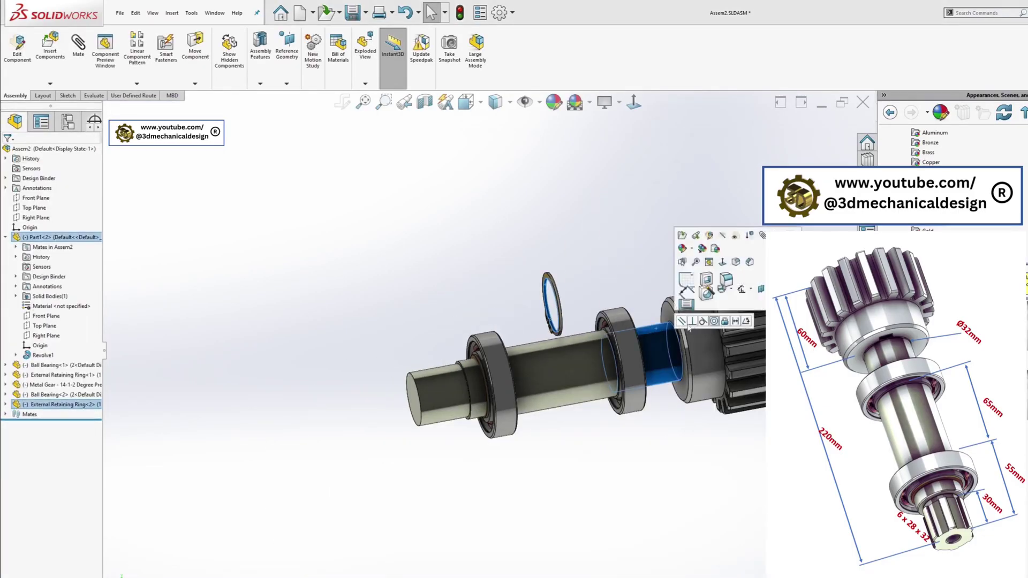
scroll(629, 342, "down", 3)
middle_click_drag(613, 381, 614, 353)
Step: Isolate the copied retaining ring temporarily and slide it along the shaft axis toward the gear
right_click(51, 405)
left_click(75, 429)
left_click_drag(619, 339, 666, 341)
left_click(301, 124)
Step: Mate the copied retaining ring's side face coincident with the gear-side face of the adjacent bearing
scroll(651, 375, "down", 3)
left_click(594, 252)
middle_click_drag(594, 252, 537, 281)
left_click(643, 289)
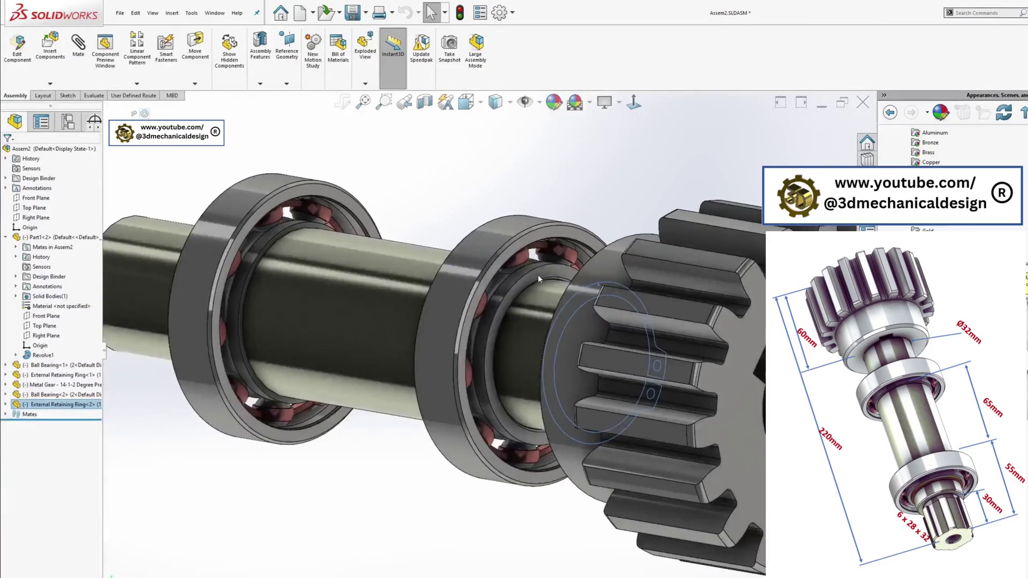
left_click(537, 279, "ctrl")
left_click(558, 342)
left_click(682, 330)
scroll(599, 300, "up", 3)
middle_click_drag(599, 300, 636, 257)
left_click(7, 151)
Step: Select the shaft through its gear-side end face and start editing the part within the assembly
middle_click_drag(423, 283, 378, 431)
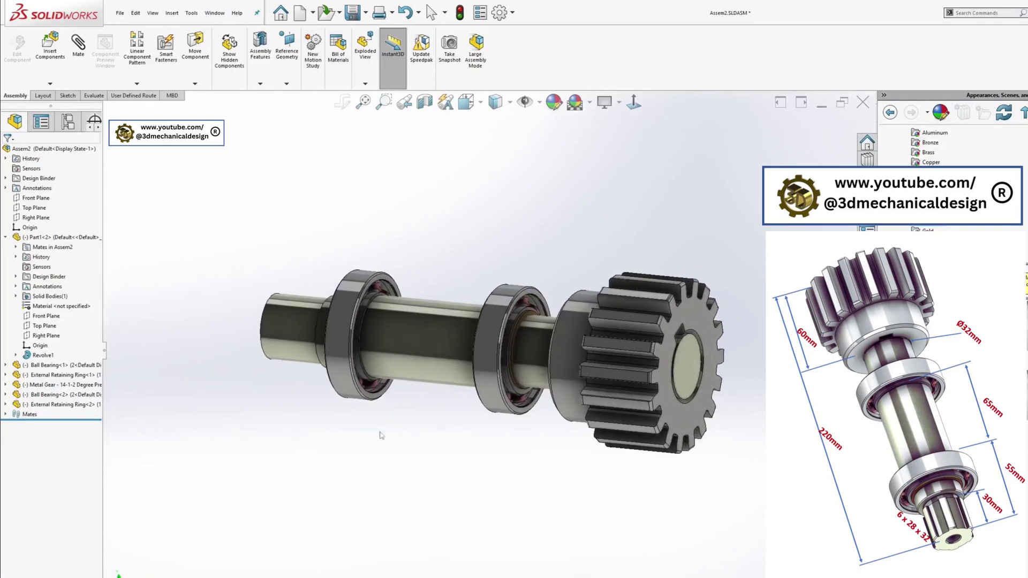
scroll(563, 380, "down", 5)
scroll(576, 382, "up", 5)
left_click(649, 349)
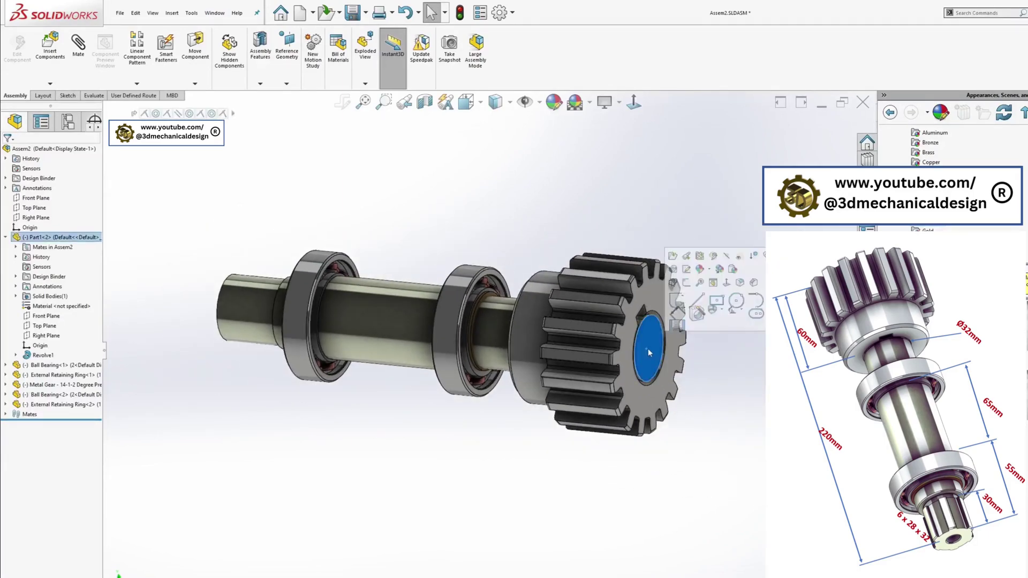
left_click(634, 103)
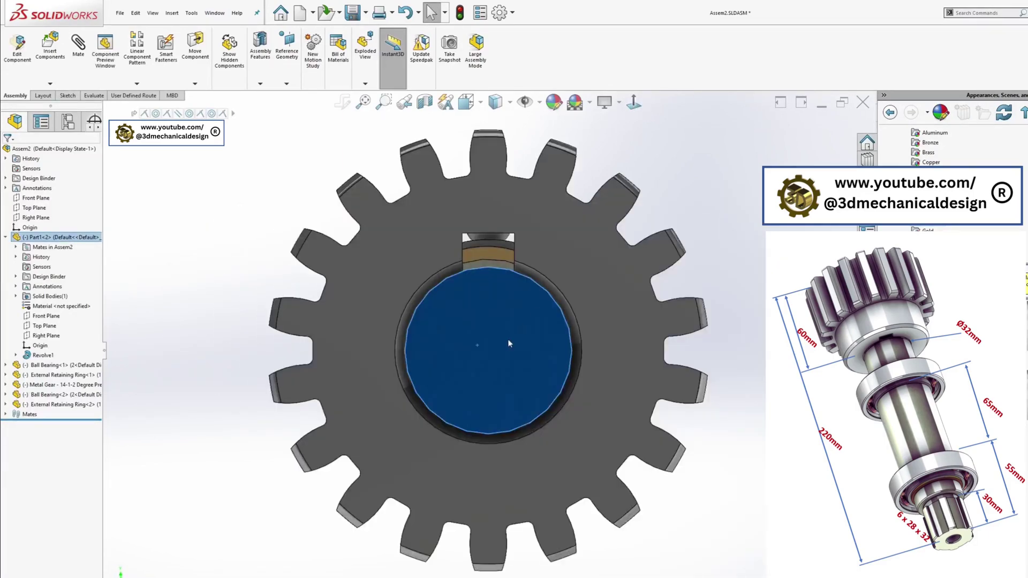
left_click(17, 48)
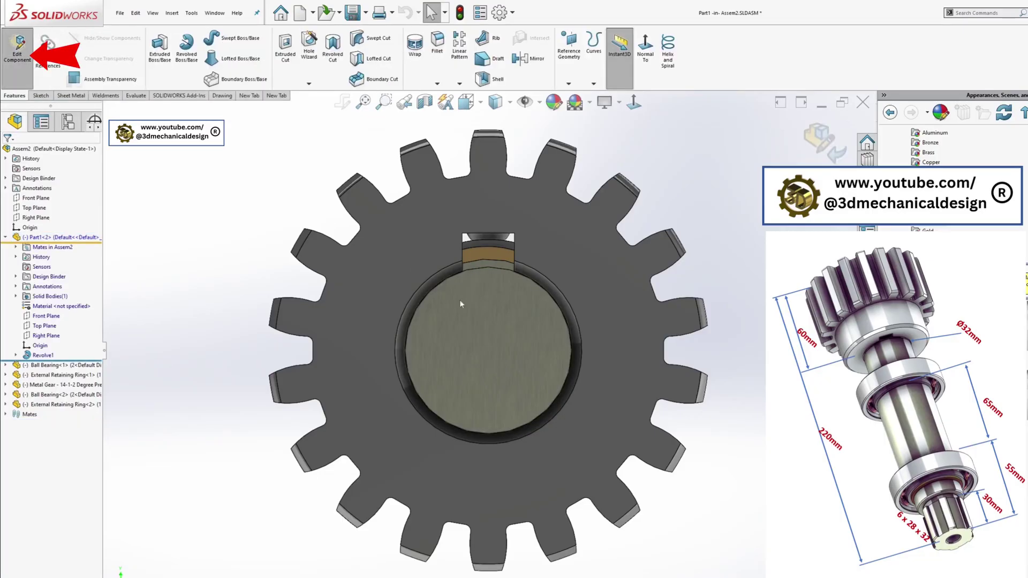
left_click(39, 95)
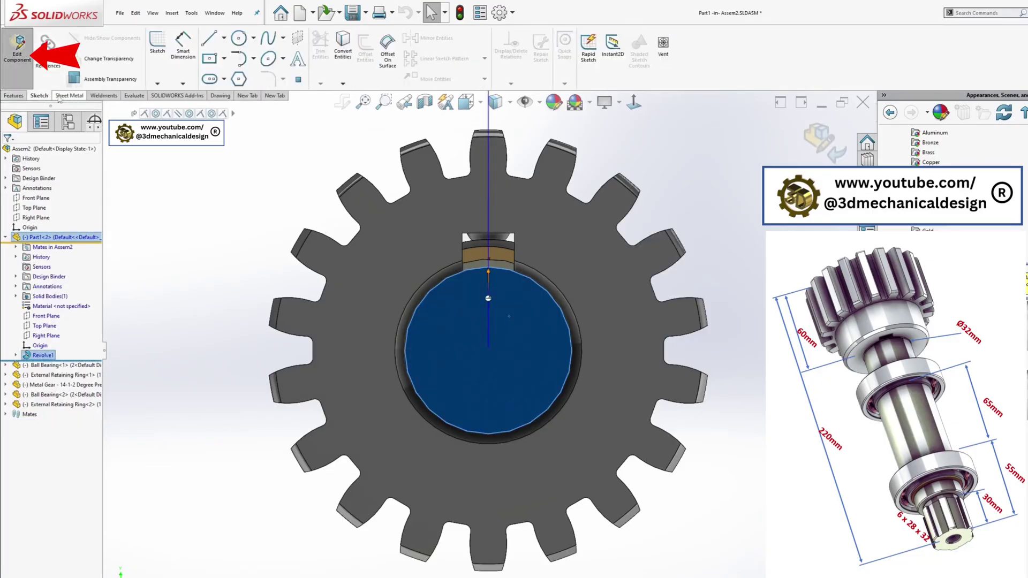
middle_click_drag(546, 295, 552, 344)
left_click(657, 311)
scroll(494, 413, "up", 3)
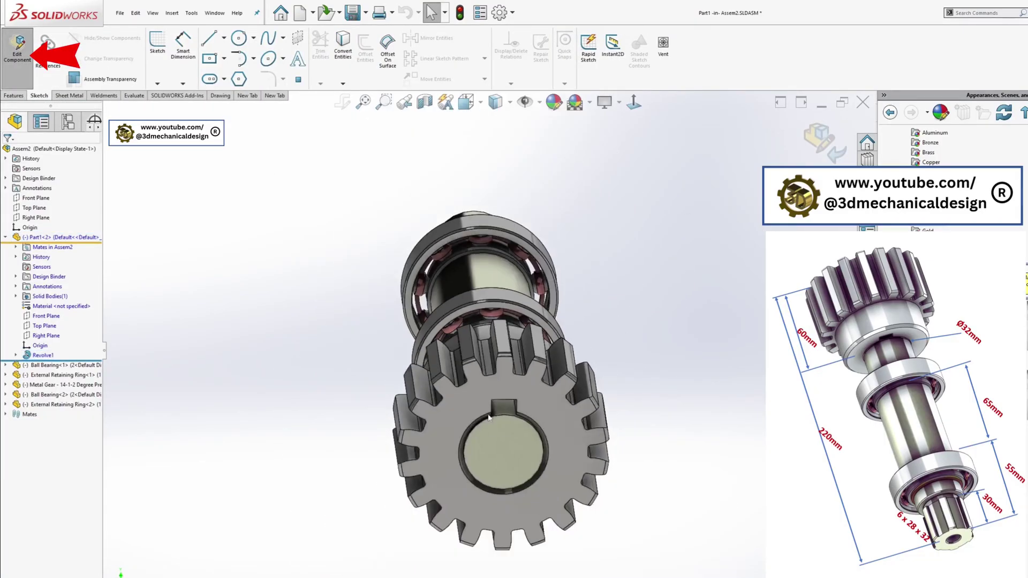
Step: Create a reference plane parallel to the shaft's Top Plane and tangent to the cylindrical surface inside the gear
left_click(43, 326)
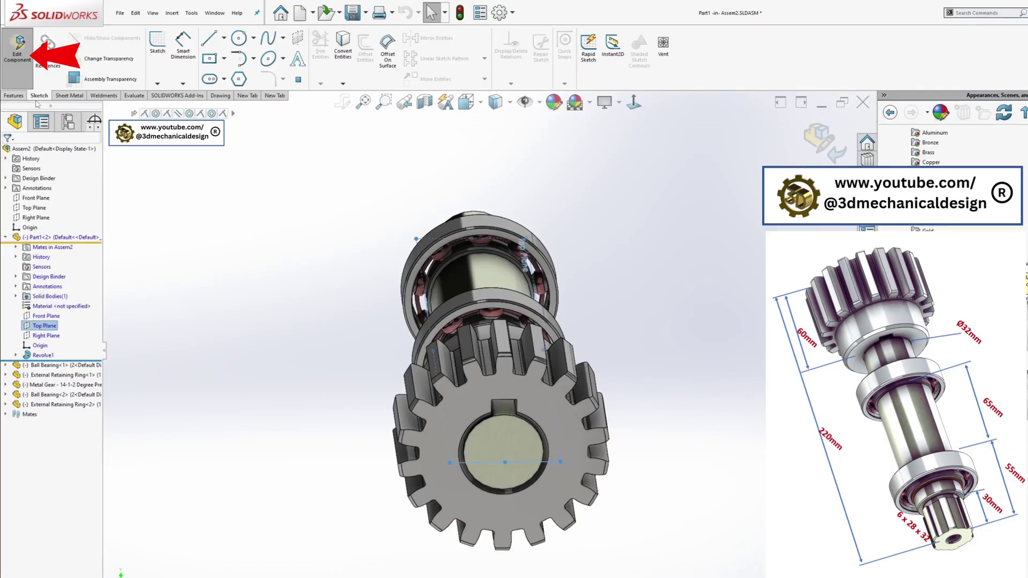
left_click(17, 96)
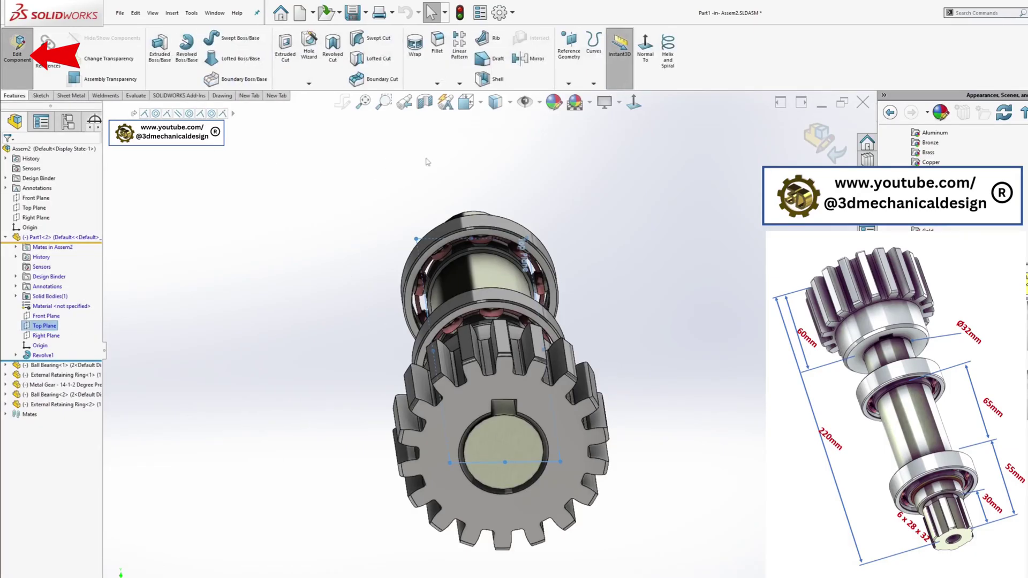
left_click(569, 84)
left_click(579, 96)
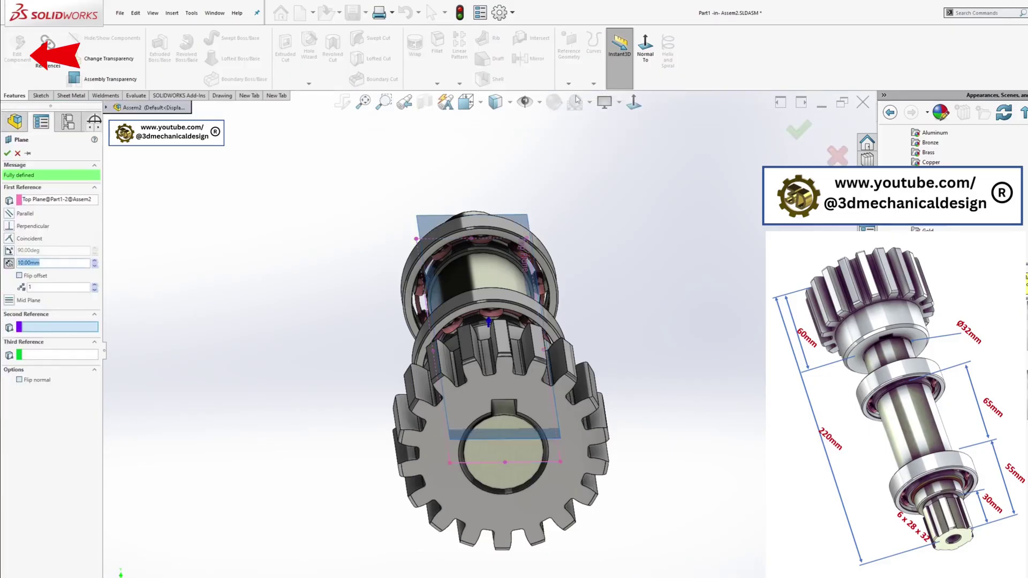
scroll(515, 407, "down", 3)
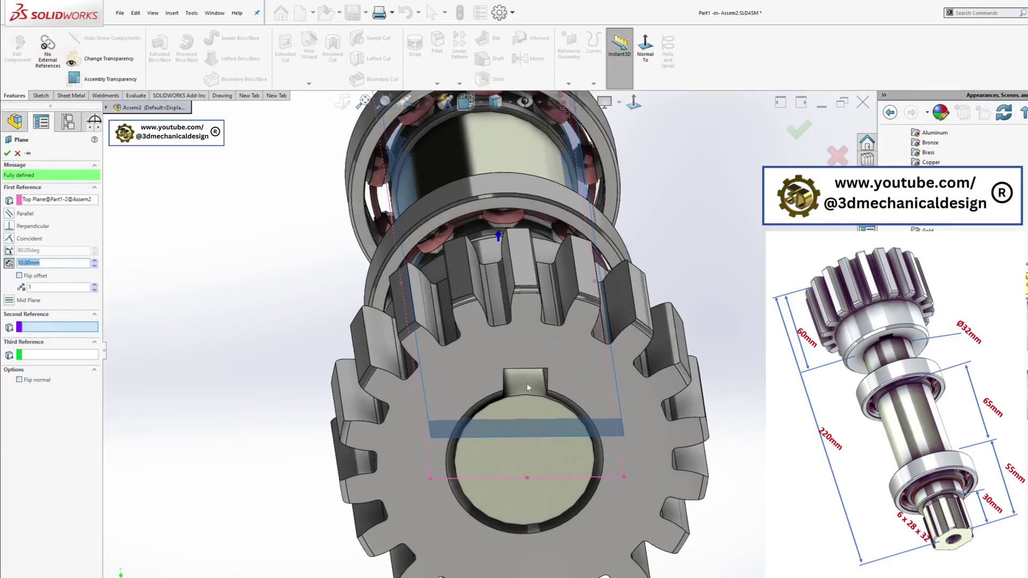
left_click(526, 386)
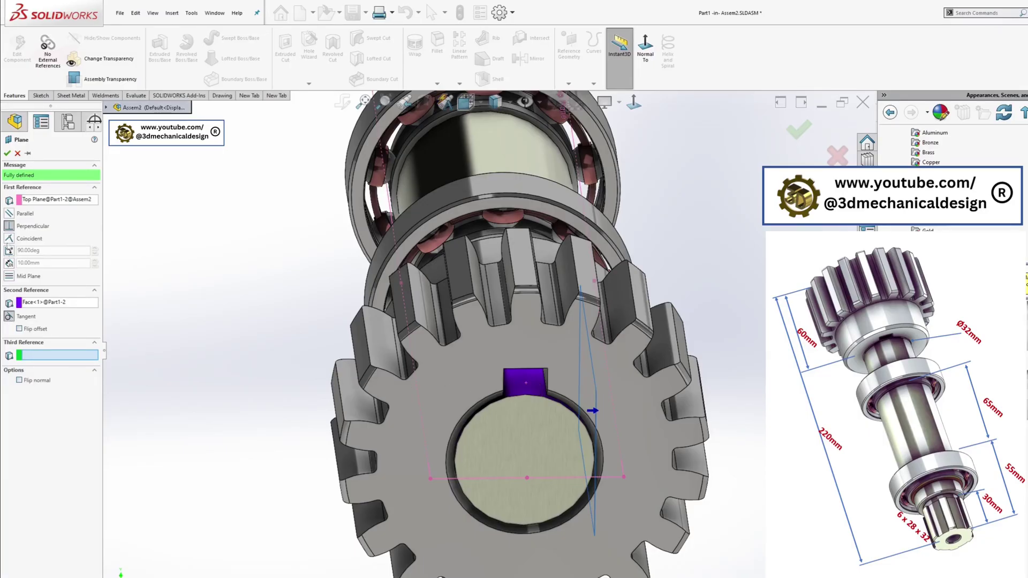
left_click(8, 213)
middle_click_drag(280, 379, 260, 301)
left_click(8, 153)
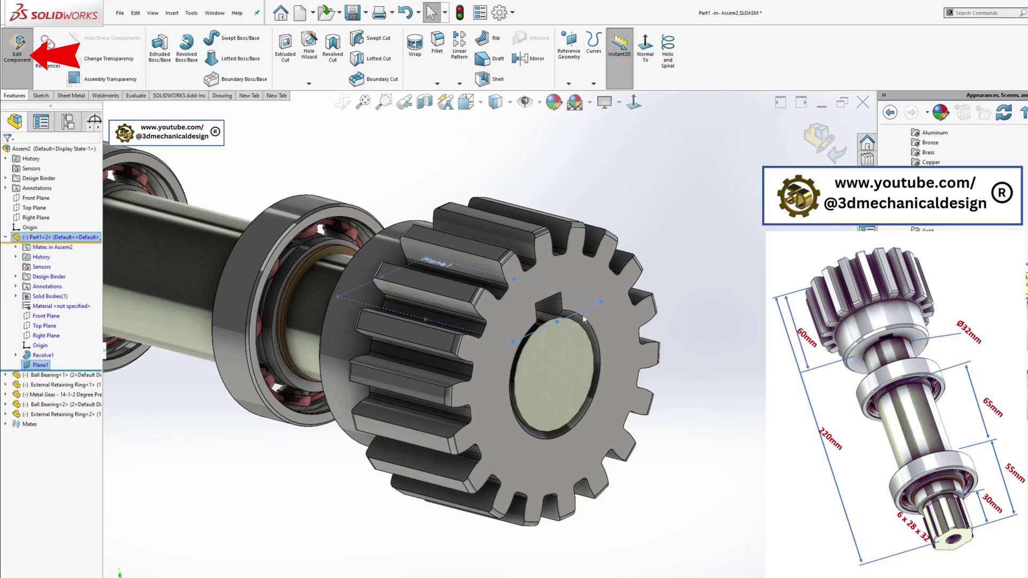
Step: Return to assembly editing and isolate the shaft from the other components
left_click(567, 342)
right_click(569, 328)
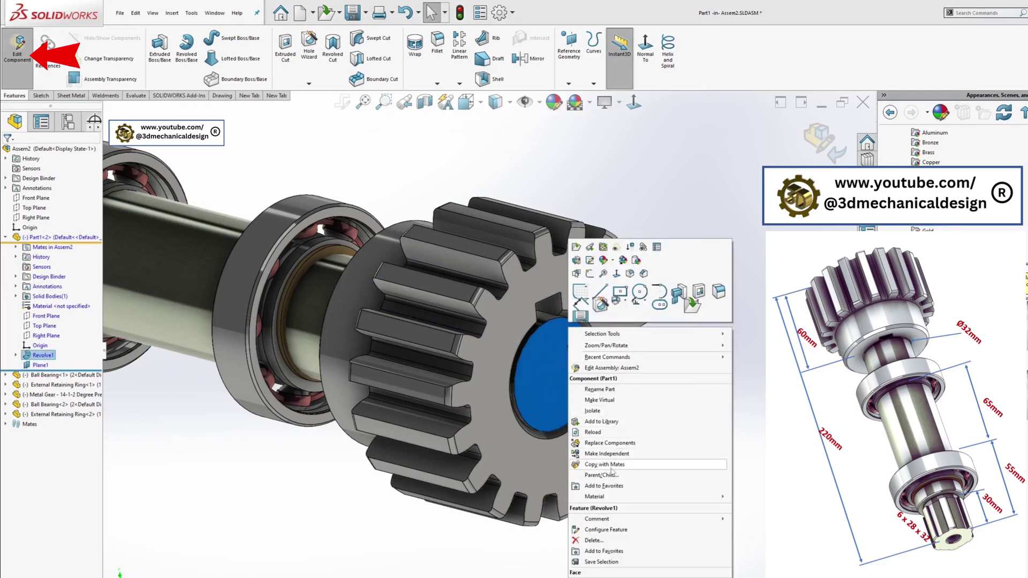
left_click(611, 368)
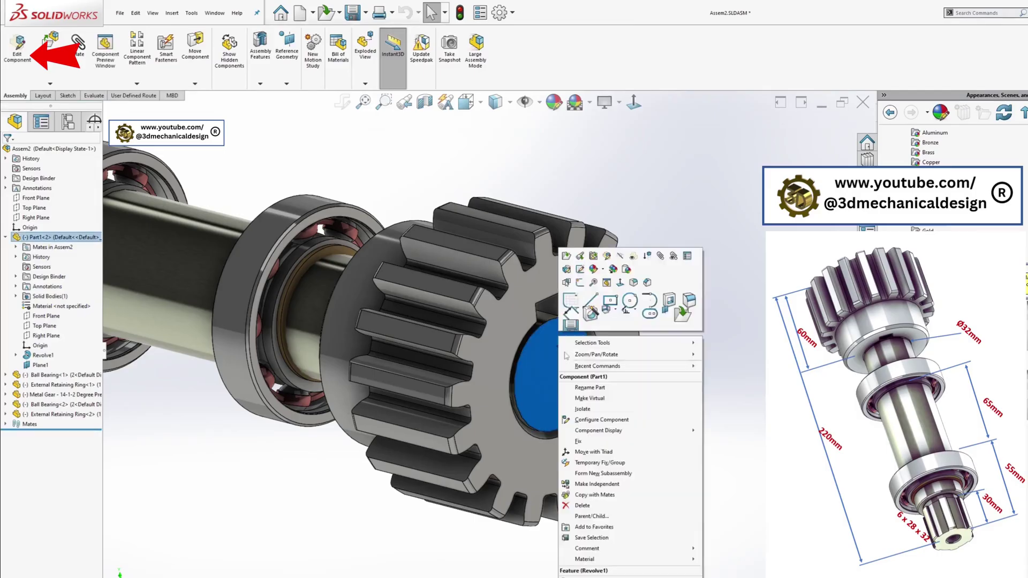
right_click(559, 348)
left_click(588, 410)
Step: Start editing the isolated shaft part within the assembly
left_click(552, 375)
left_click(553, 378)
left_click(20, 56)
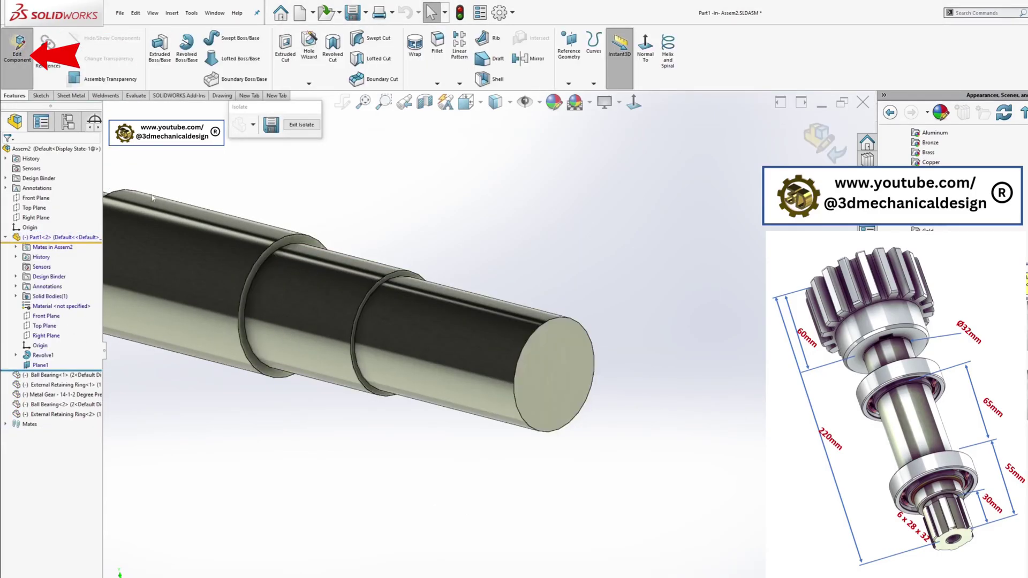
Step: Start a sketch on the shaft's tangent reference plane, viewed normal to it
left_click(41, 364)
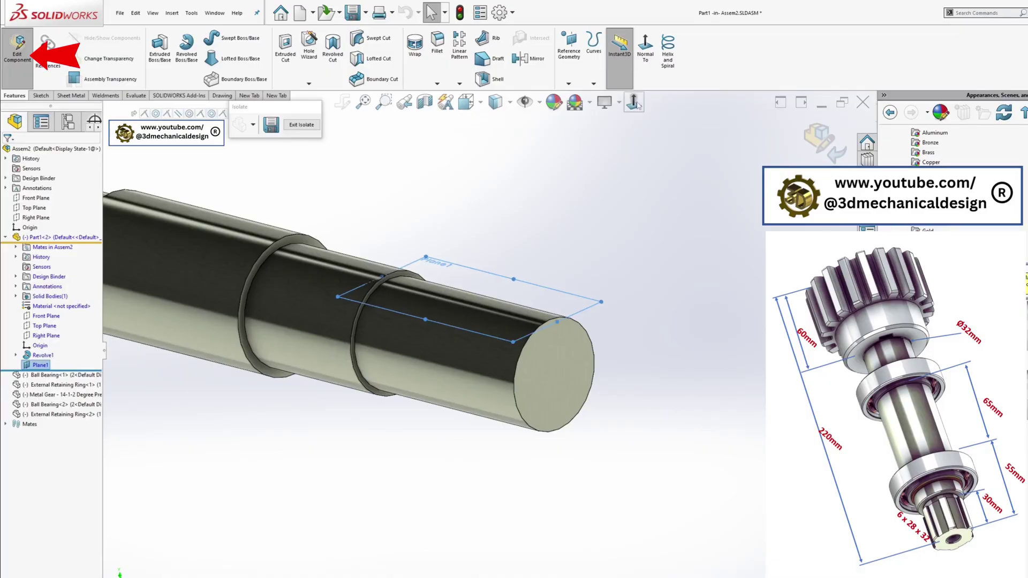
left_click(634, 102)
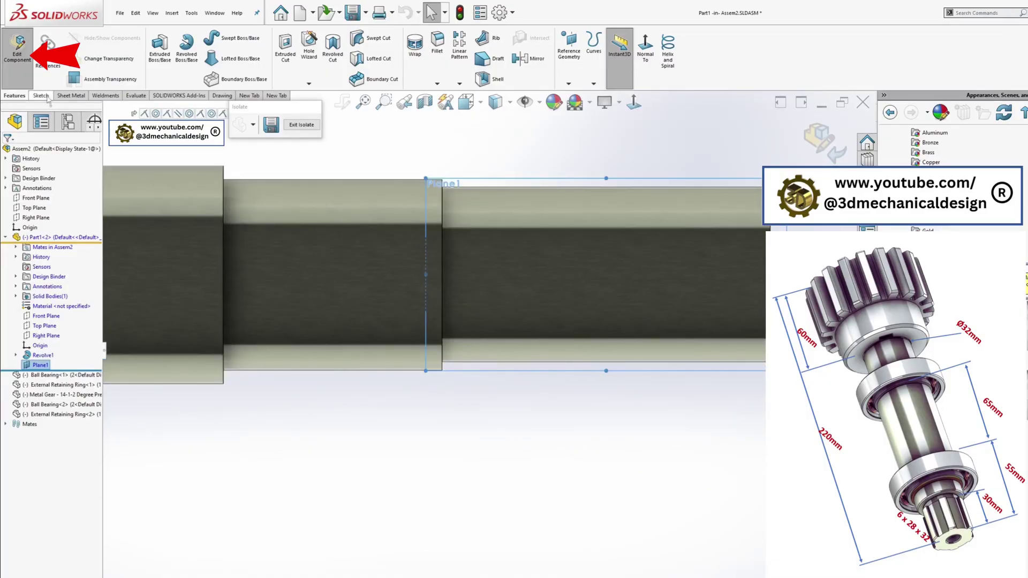
left_click(41, 96)
left_click(157, 47)
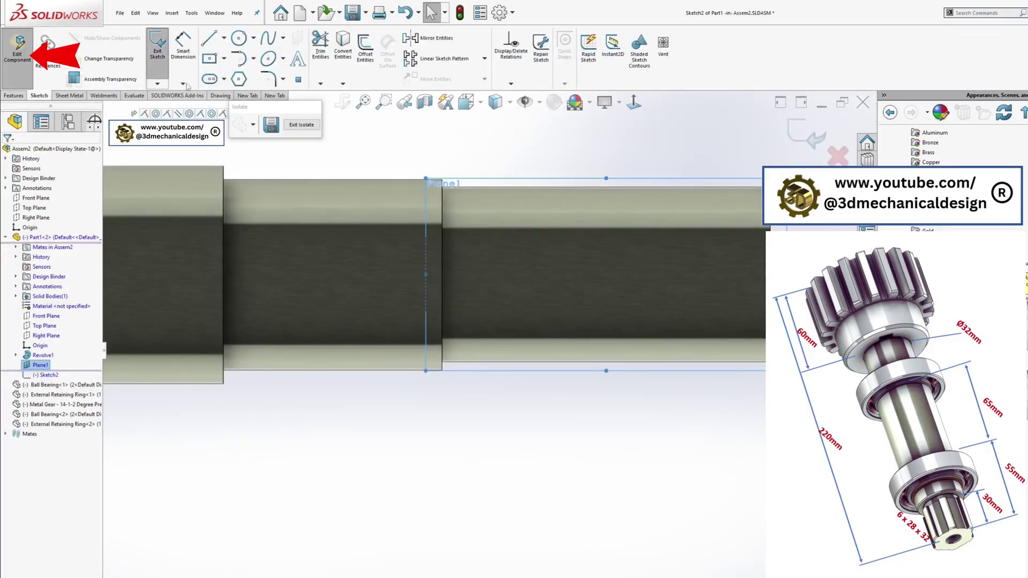
Step: Sketch a straight slot about 50 mm between centres and 7 mm wide along the shaft's axis, reaching the gear-side end
left_click(224, 79)
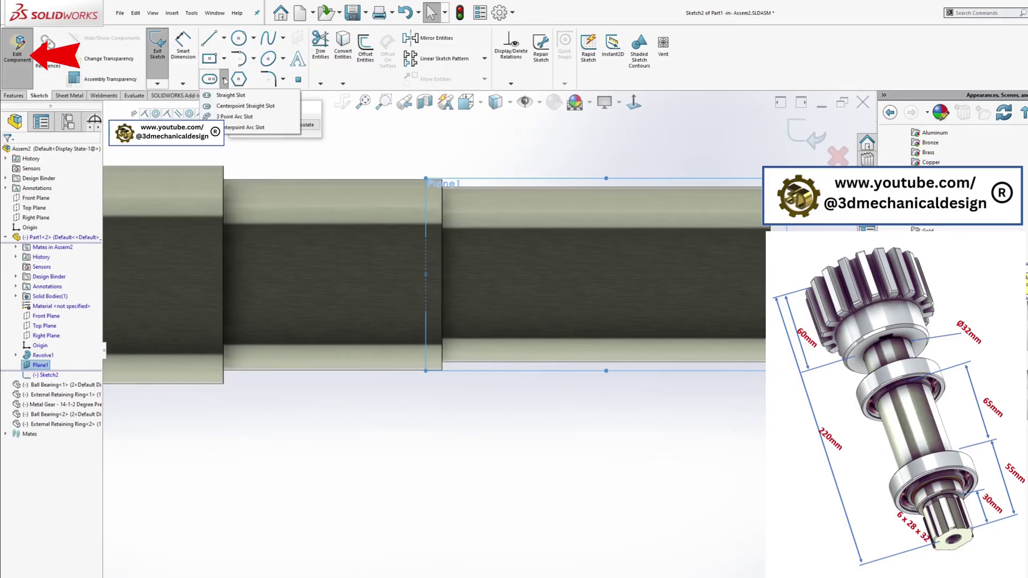
left_click(209, 96)
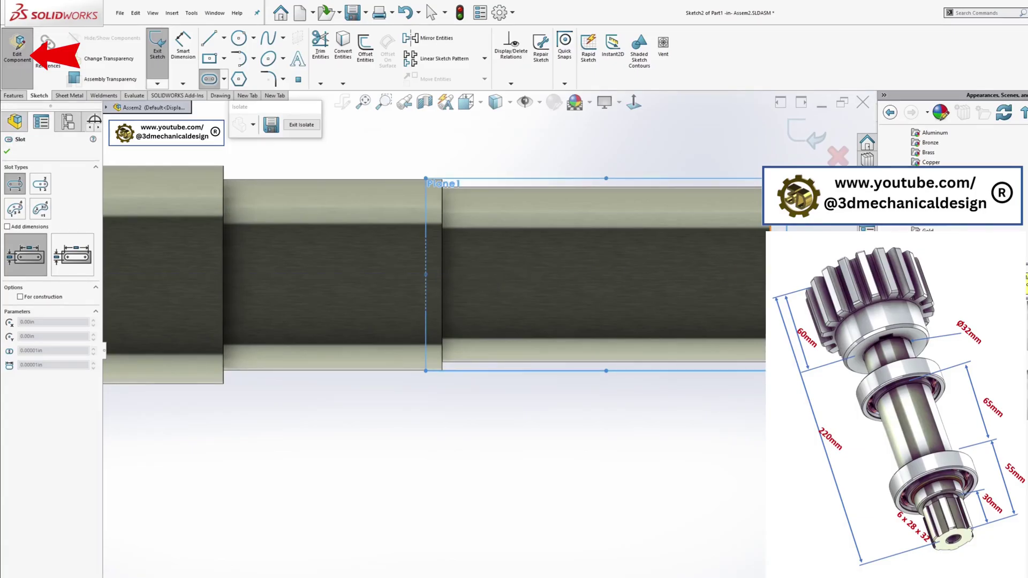
left_click(494, 275)
left_click(770, 275)
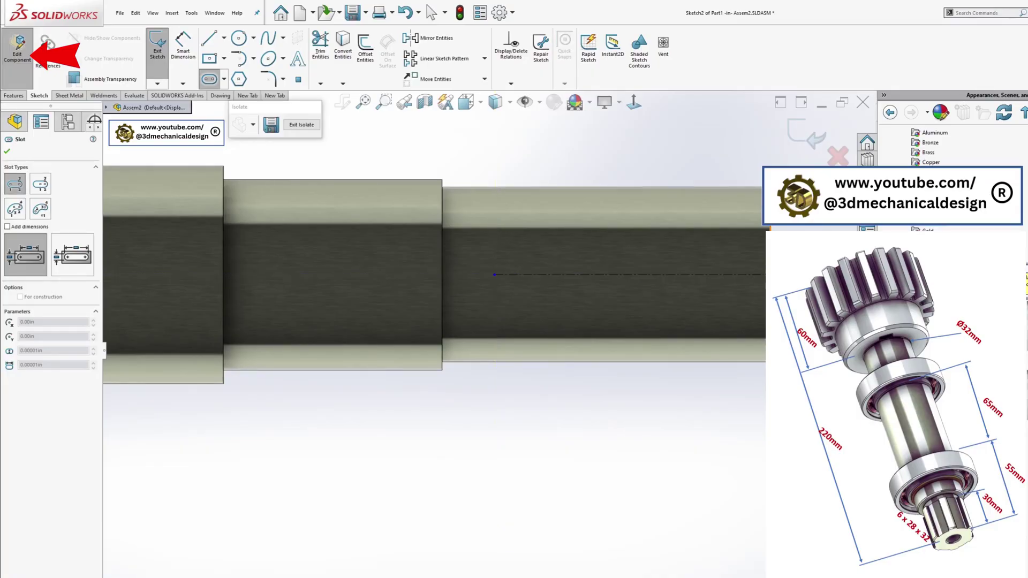
left_click(770, 255)
key("Escape")
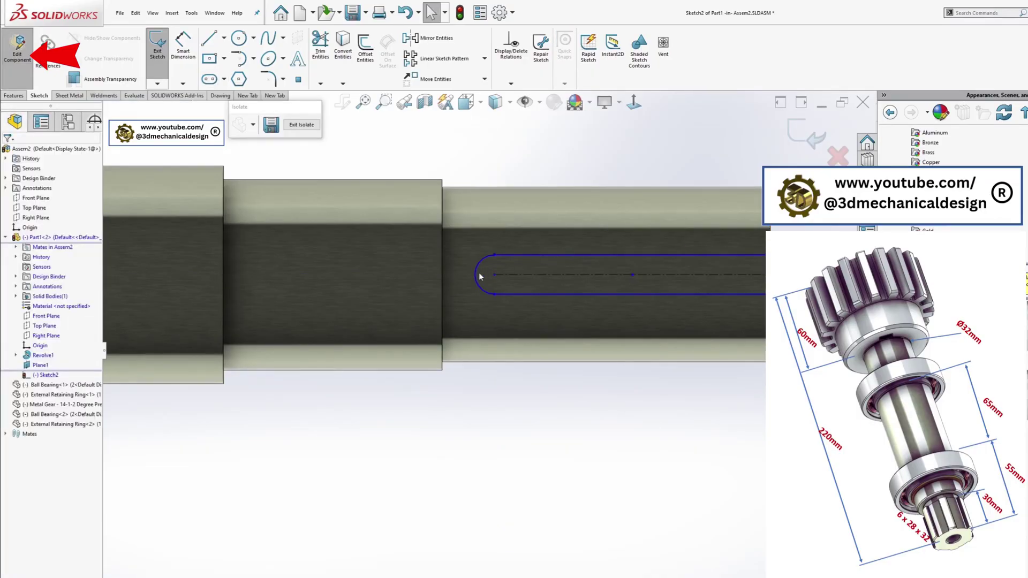
Step: Dimension the slot's inner arc centre 6 mm from the edge of the adjacent shaft shoulder
left_click(476, 275)
left_click(179, 63)
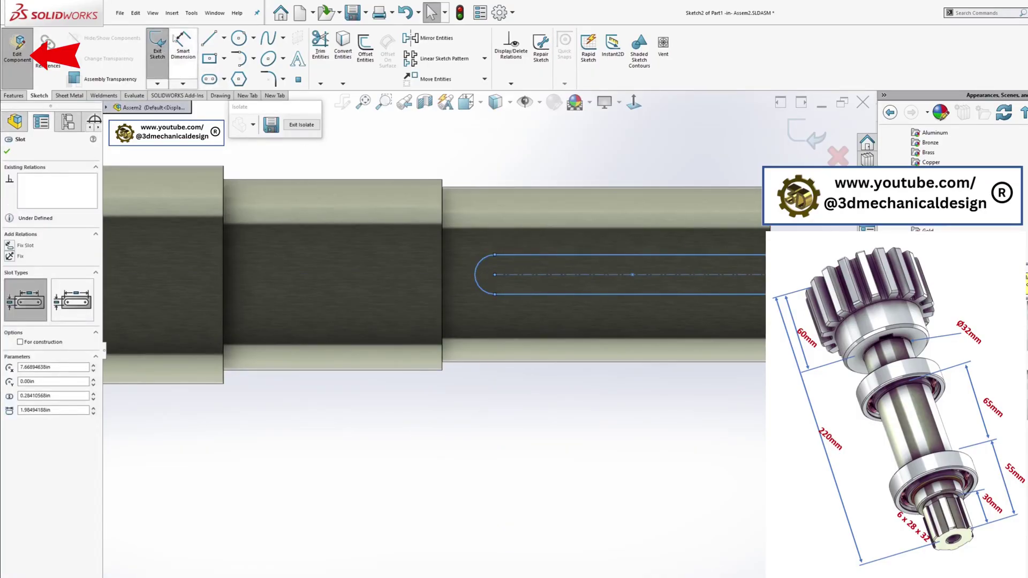
left_click(493, 271)
middle_click_drag(493, 271, 473, 157)
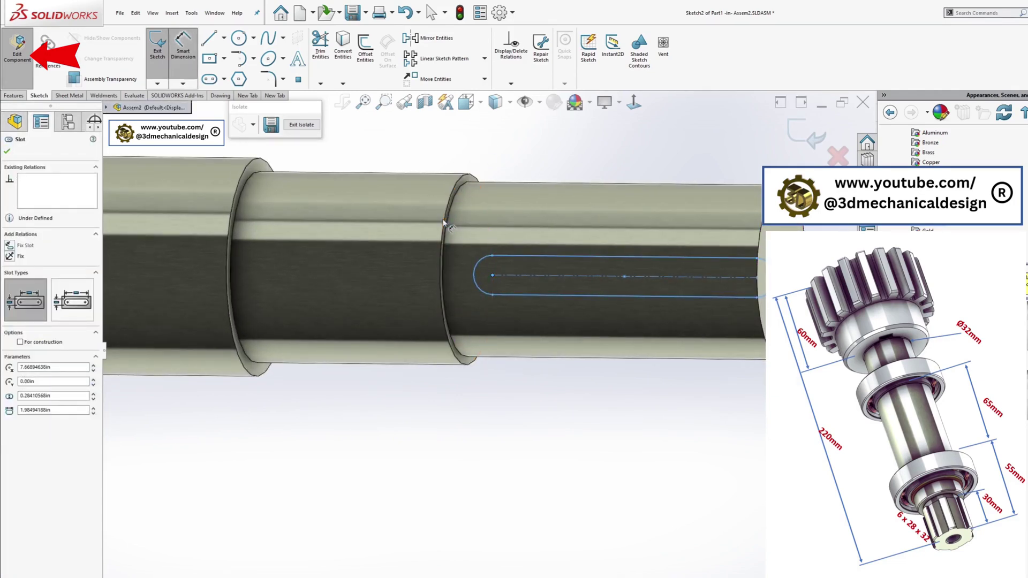
left_click(466, 158)
left_click(464, 152)
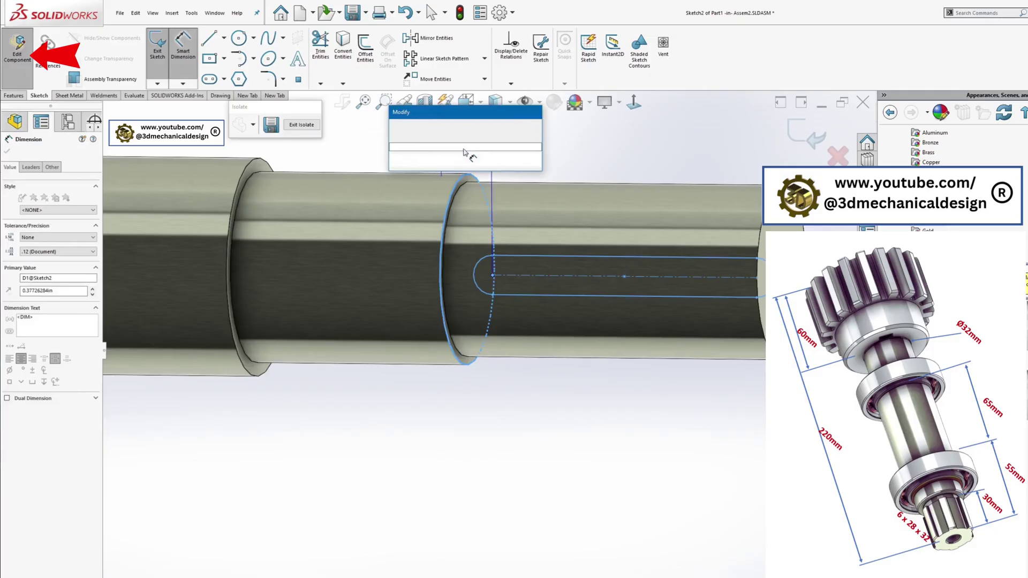
type("6")
key("Return")
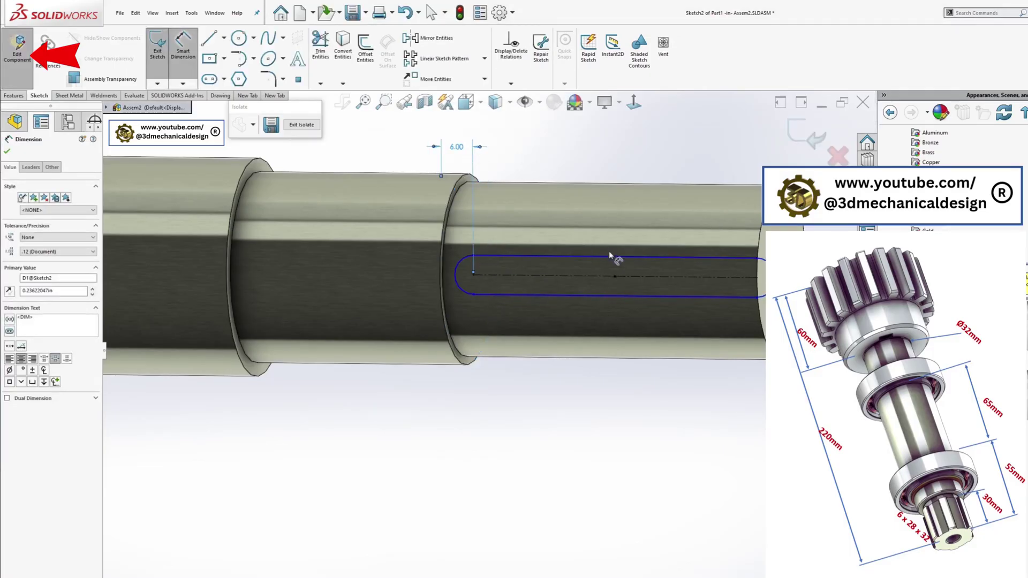
Step: Dimension the slot's width between its two straight edges as 10 mm
left_click(601, 289)
left_click(642, 257)
left_click(642, 154)
key("Return")
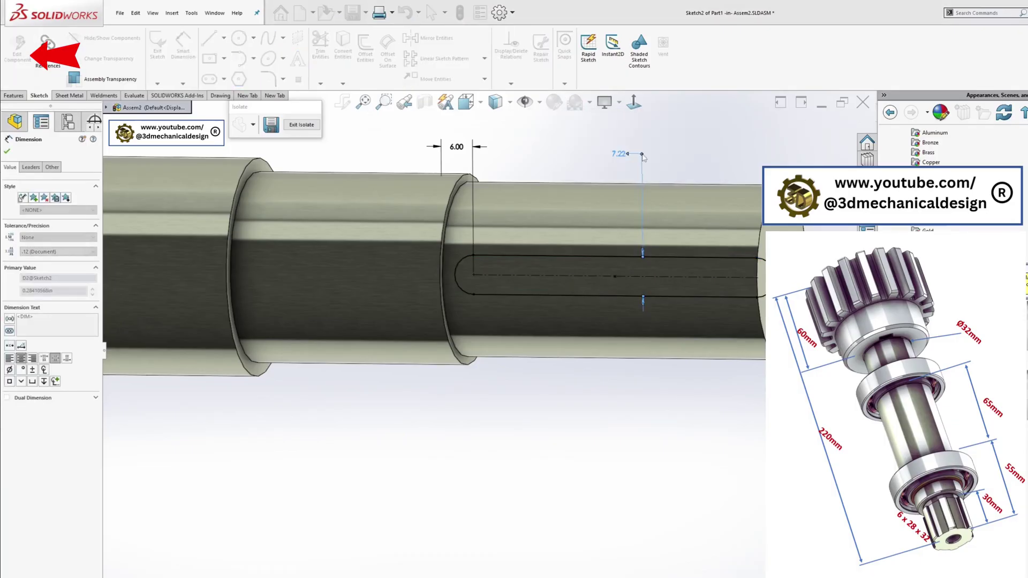
scroll(675, 270, "up", 1)
middle_click_drag(741, 351, 693, 178)
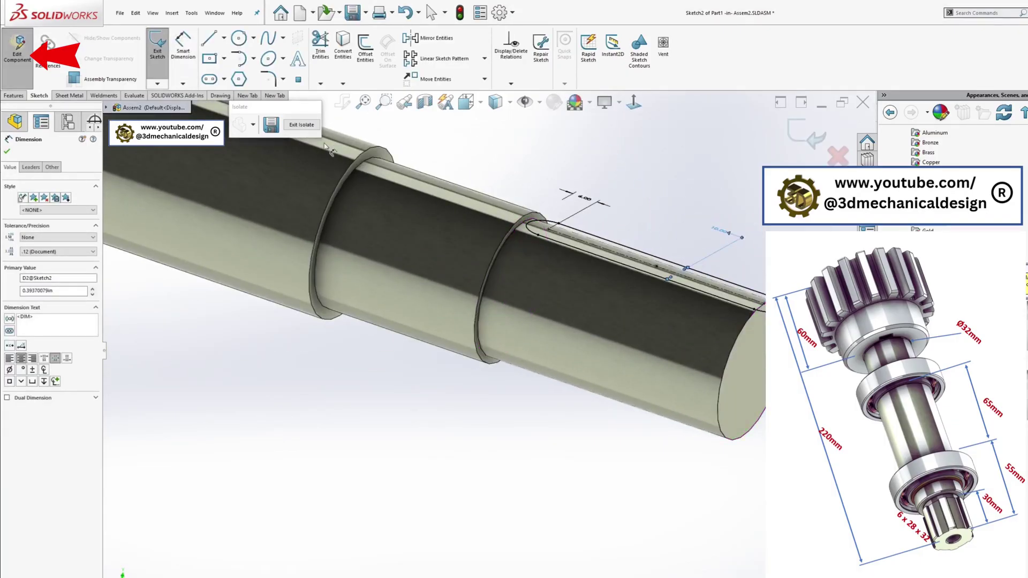
Step: Cut the slot into the shaft as a keyway with a blind Extruded Cut 6.5 mm deep
left_click(13, 95)
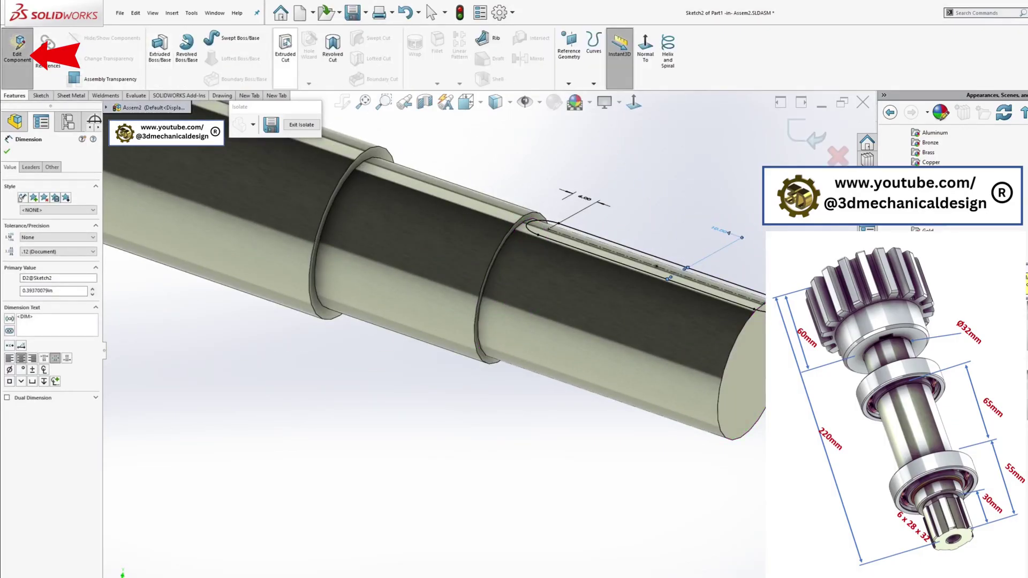
left_click(285, 48)
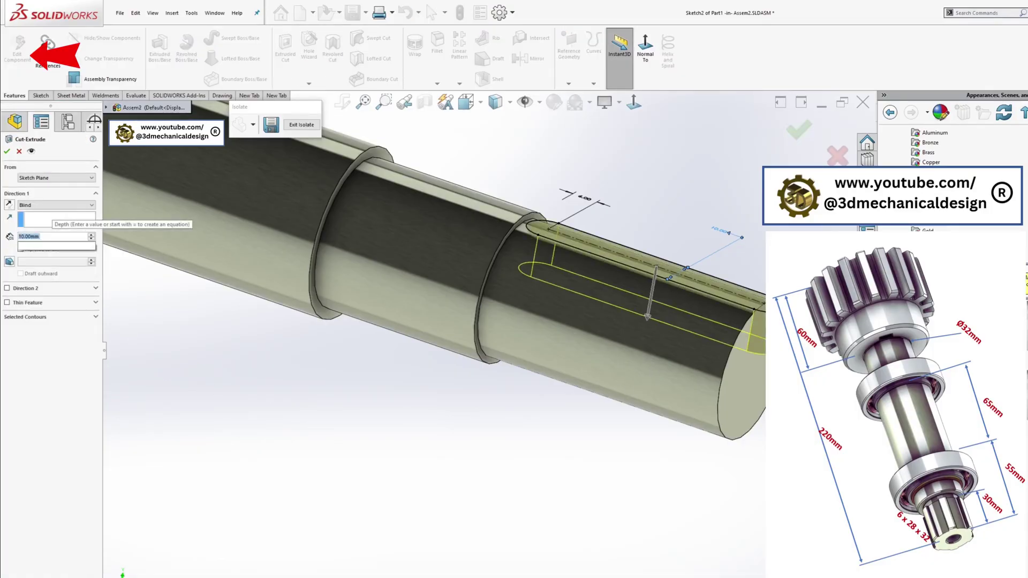
type("7")
key("Return")
scroll(231, 334, "up", 1)
middle_click_drag(232, 334, 159, 258)
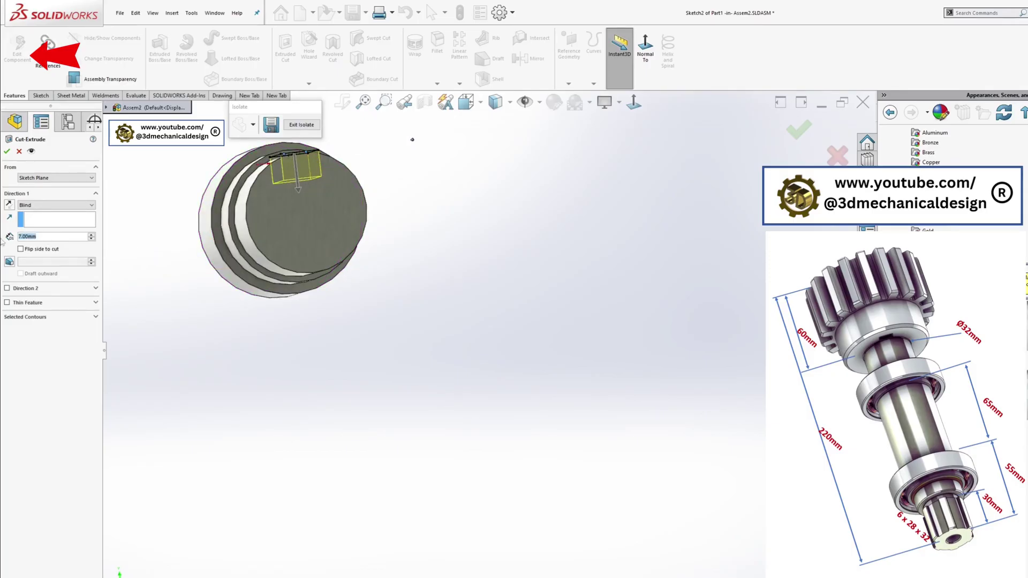
type("6.5")
key("Return")
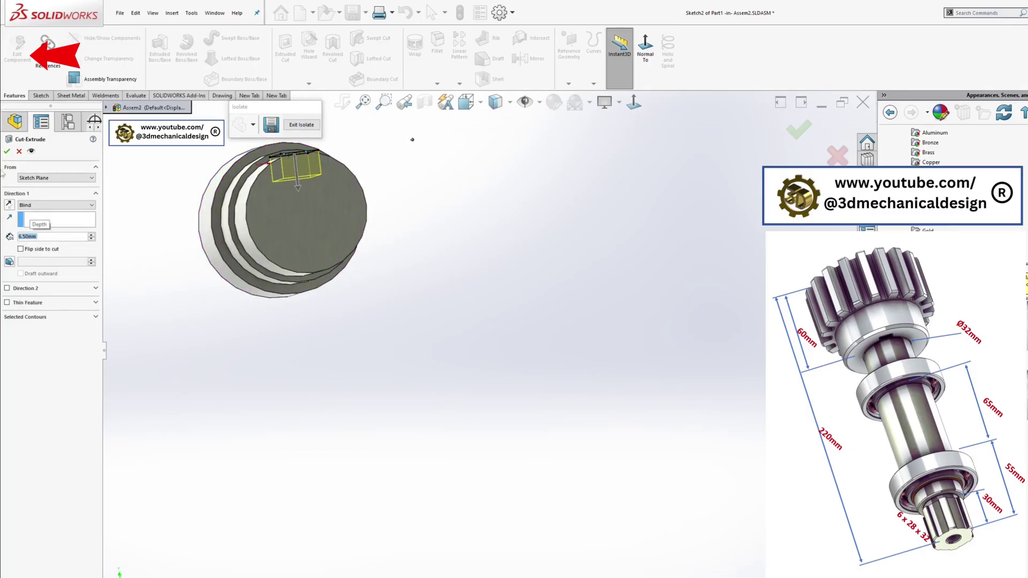
left_click(7, 151)
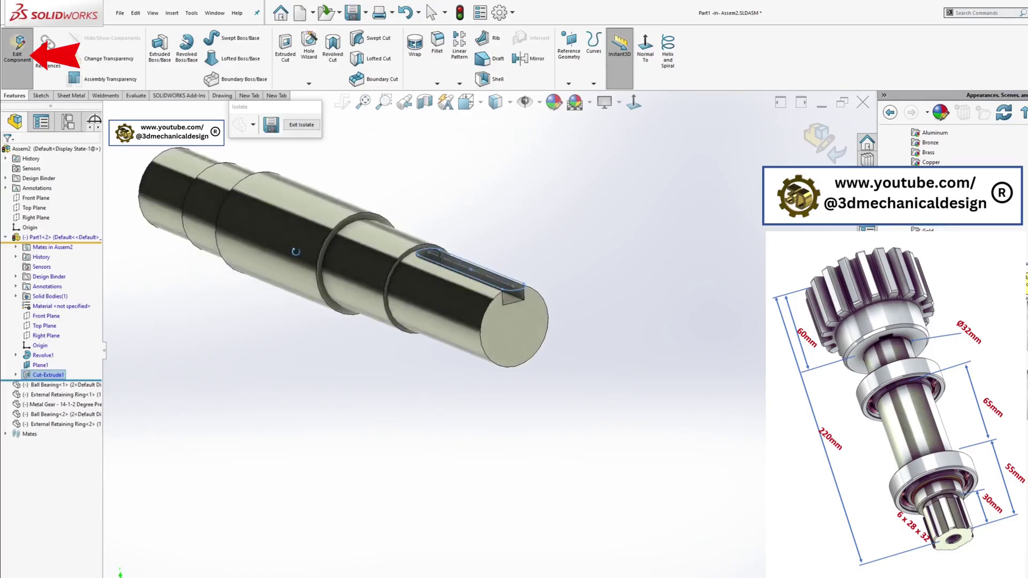
Step: Leave the isolated shaft edit to bring back the full assembly, and save it
left_click(817, 139)
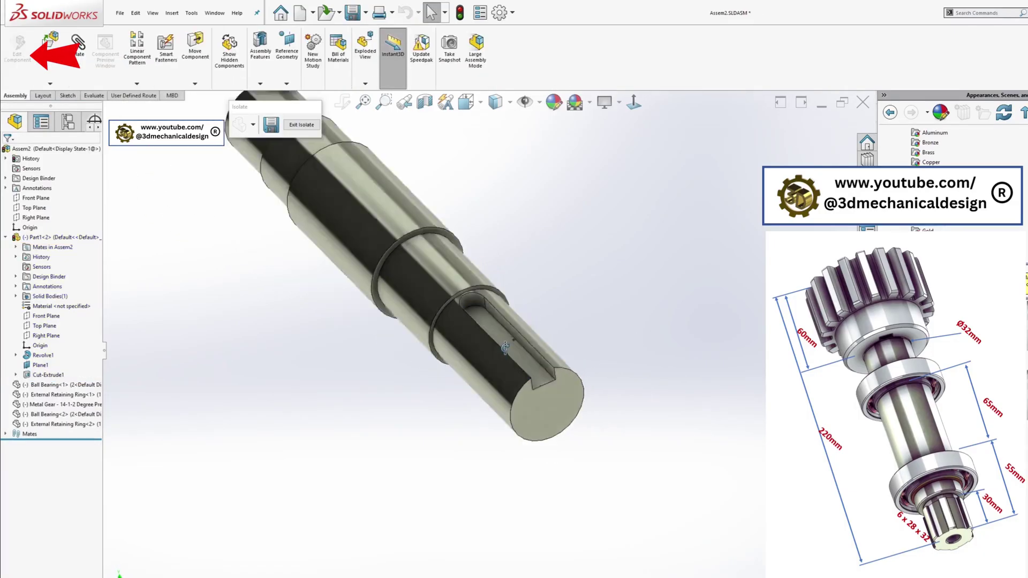
left_click(301, 124)
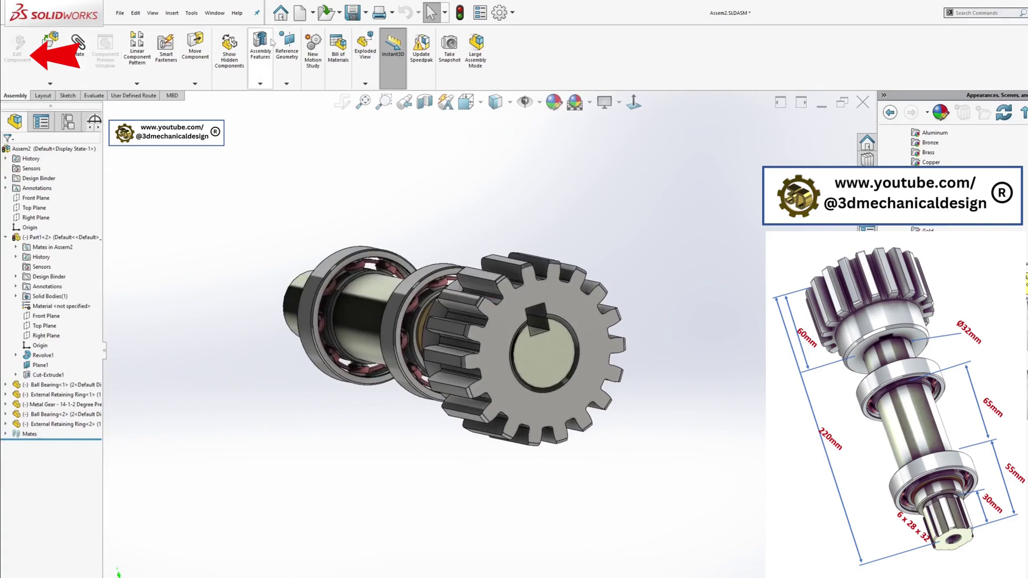
left_click(353, 13)
left_click(175, 138)
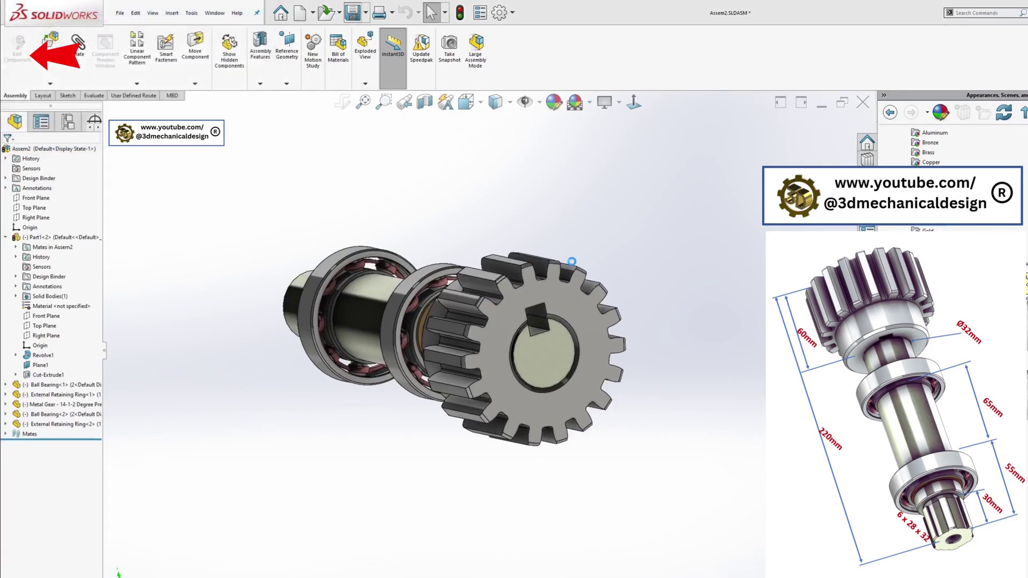
Step: Orient the view normal to the shaft's gear-side end face and start editing the shaft within the assembly
left_click(548, 359)
left_click(637, 104)
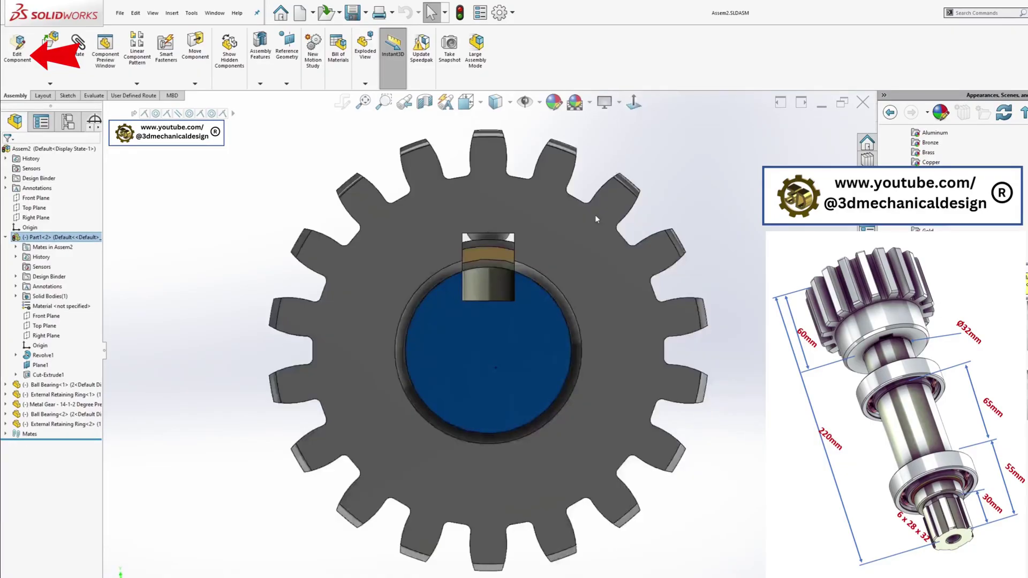
left_click(42, 95)
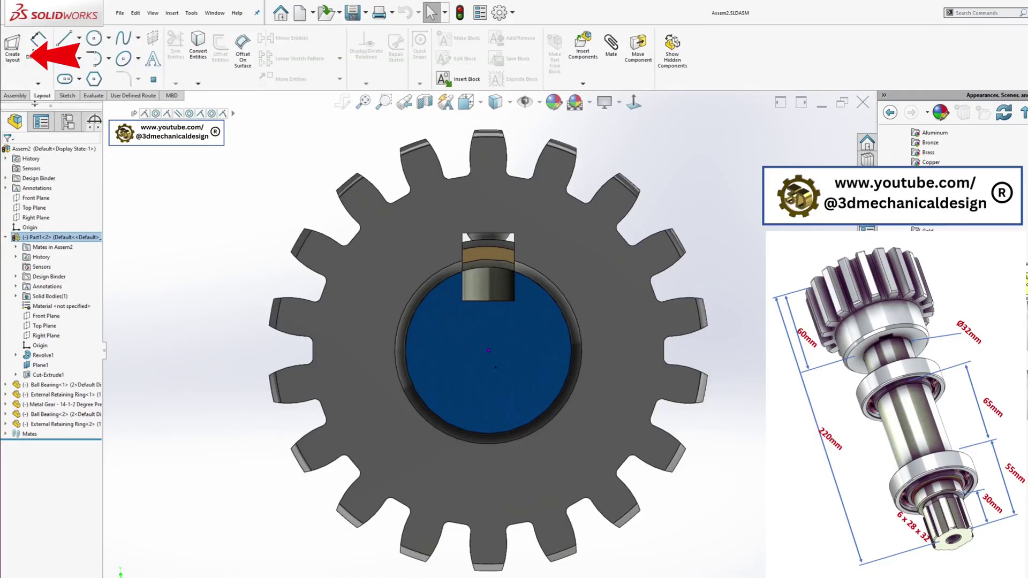
left_click(15, 96)
left_click(17, 47)
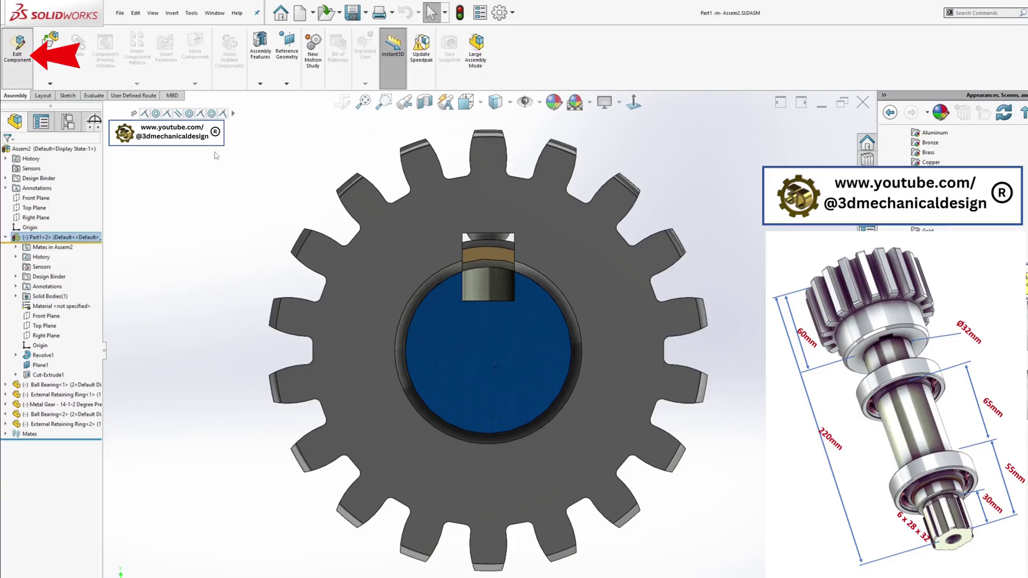
Step: Set up a Hole Wizard straight tap as an ANSI Metric bottoming tapped hole, size M12x1.75
left_click(309, 83)
left_click(321, 97)
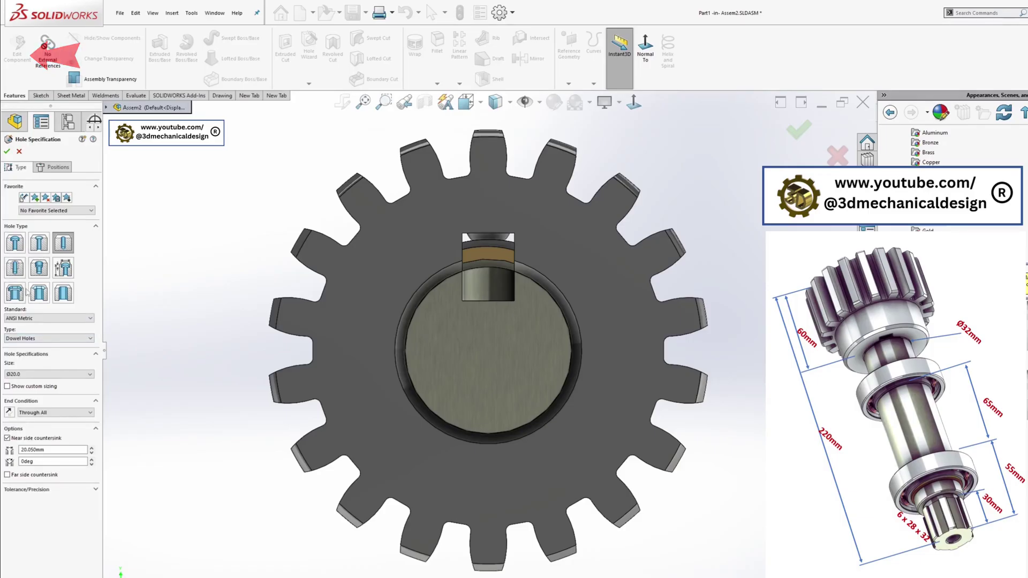
left_click(17, 274)
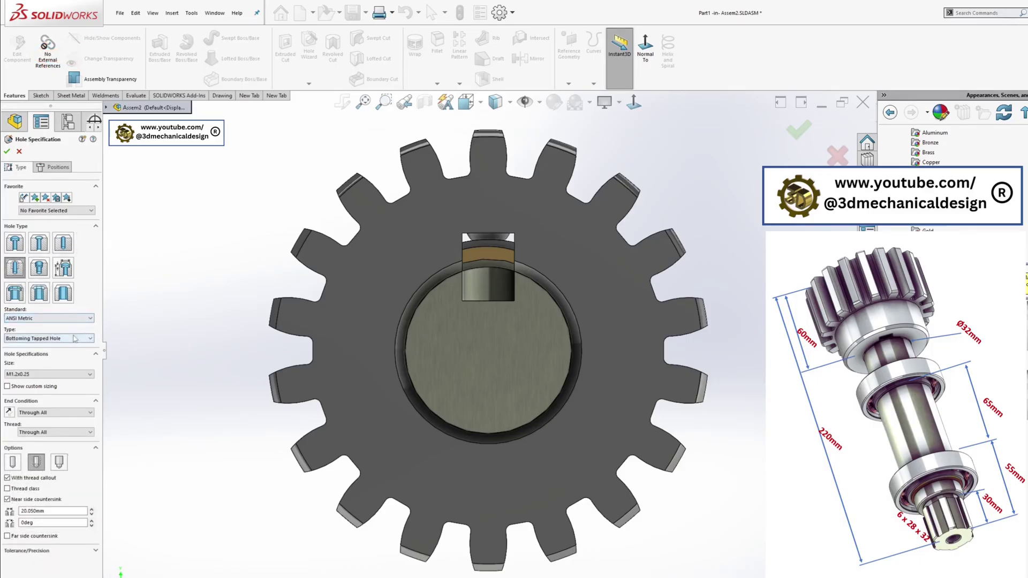
left_click(63, 375)
scroll(56, 396, "down", 3)
scroll(43, 450, "down", 2)
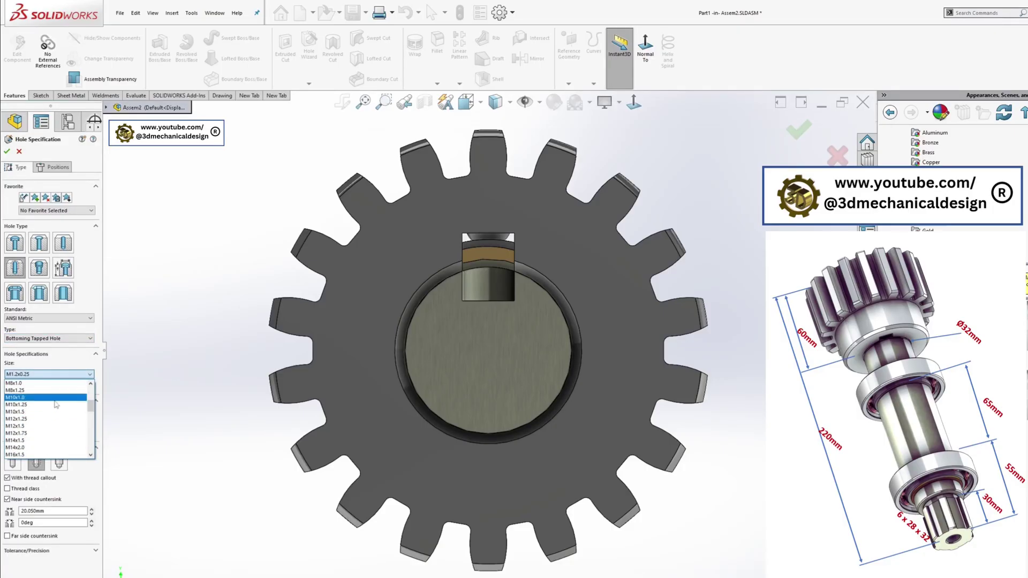
left_click(44, 433)
Step: Position the tapped hole at the centre of the shaft's gear-side end face
left_click(55, 167)
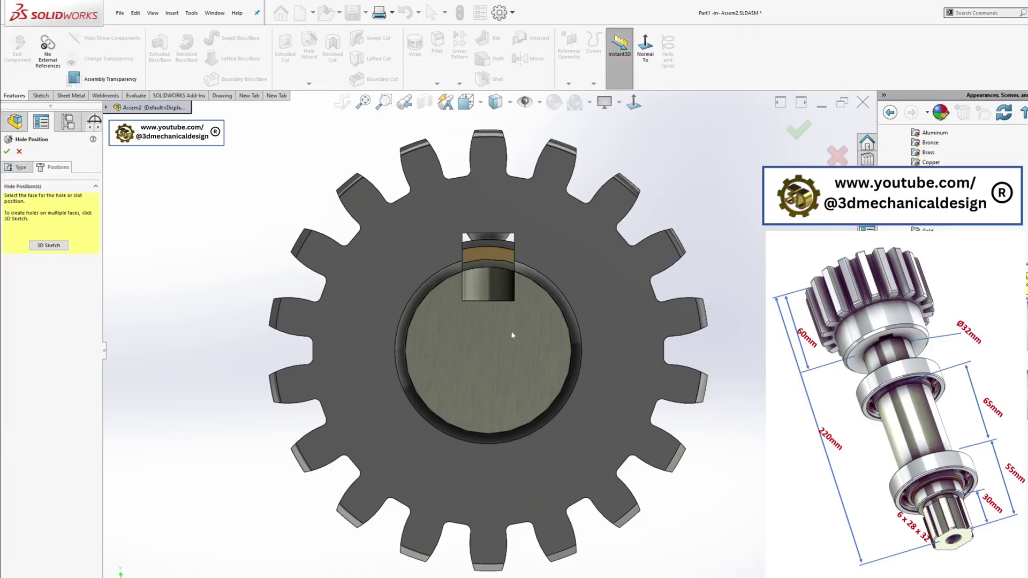
left_click(483, 342)
scroll(488, 351, "up", 2)
middle_click_drag(489, 352, 542, 372)
scroll(484, 351, "up", 5)
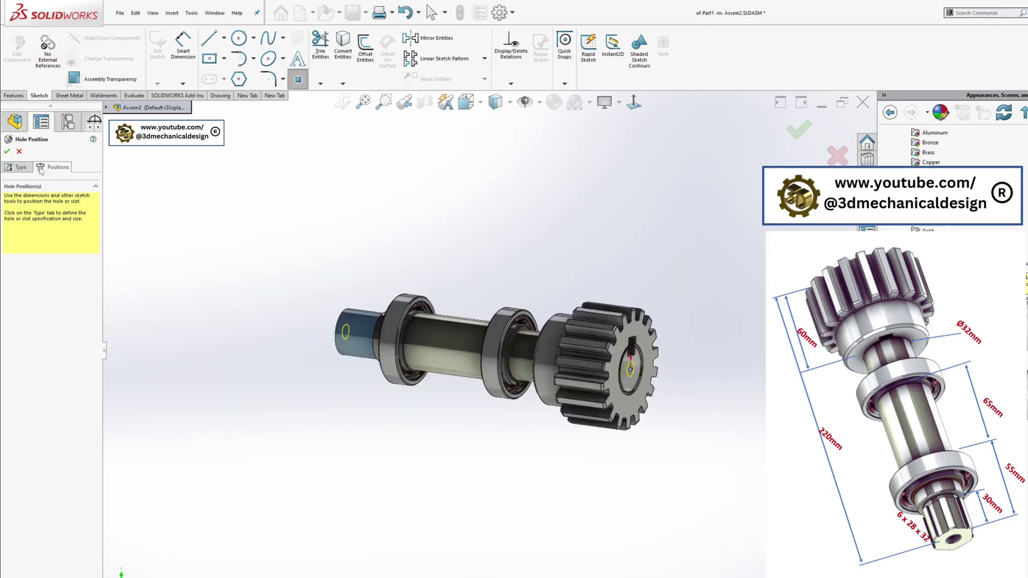
Step: Set the tapped hole's end condition to Blind, finish the hole and return to assembly editing
left_click(21, 167)
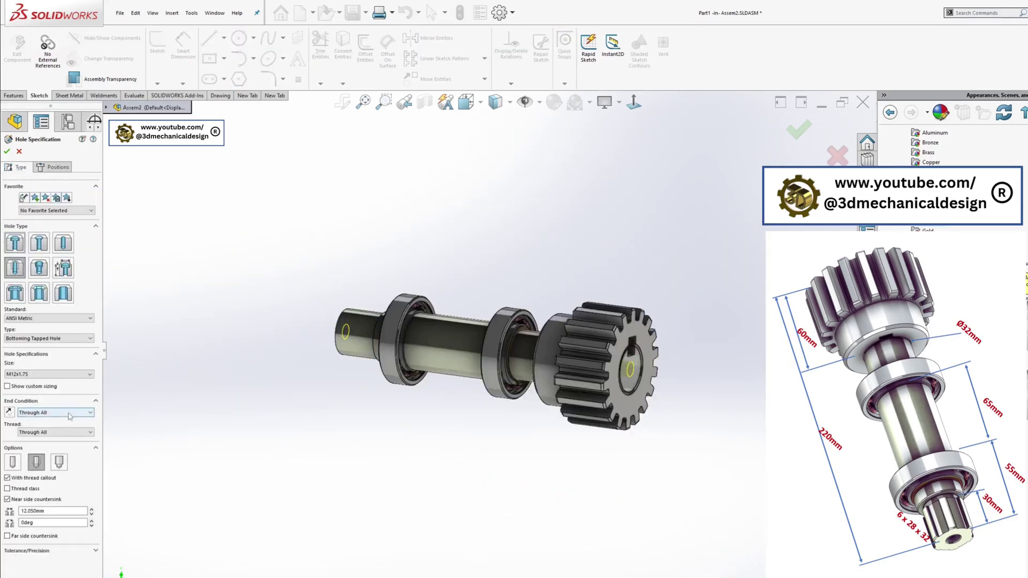
left_click(70, 412)
left_click(47, 422)
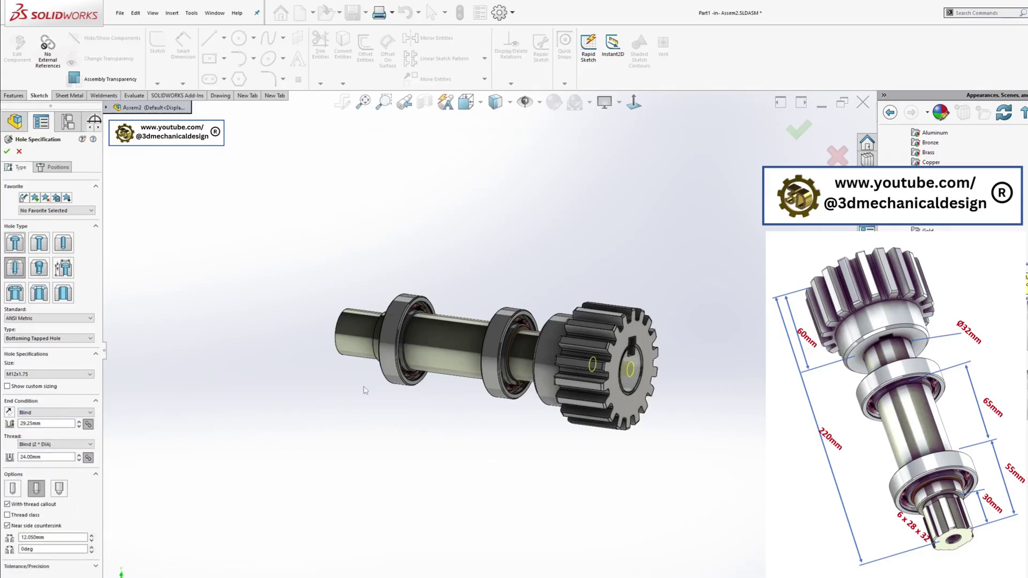
middle_click_drag(659, 294, 608, 305)
scroll(526, 404, "down", 5)
middle_click_drag(526, 404, 348, 262)
left_click(821, 140)
Step: Section the assembly on the Front Plane to examine the keyway, tapped hole and bearing seats
scroll(553, 321, "up", 4)
middle_click_drag(552, 321, 697, 298)
scroll(396, 308, "down", 6)
scroll(451, 294, "down", 5)
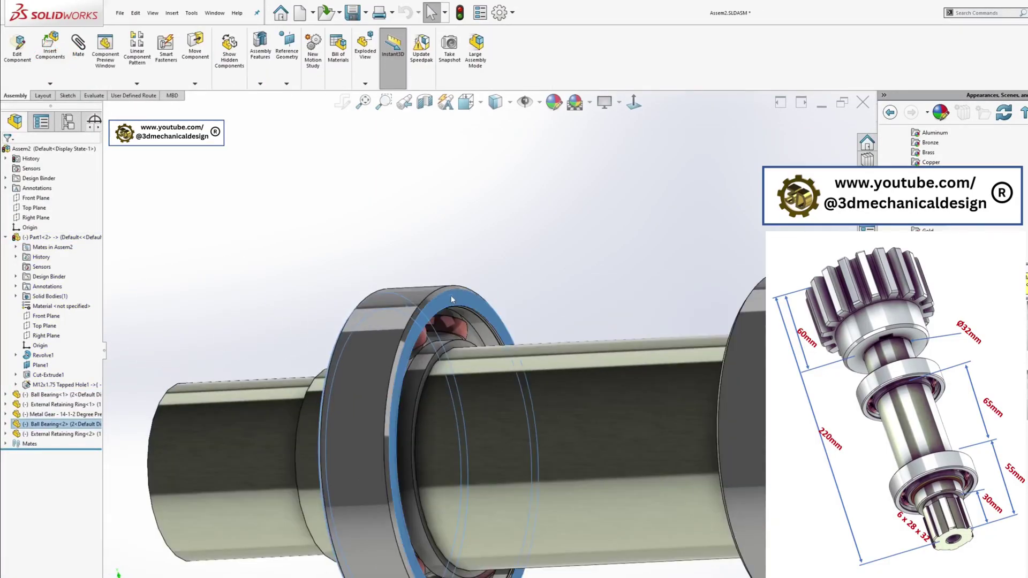
left_click(517, 367)
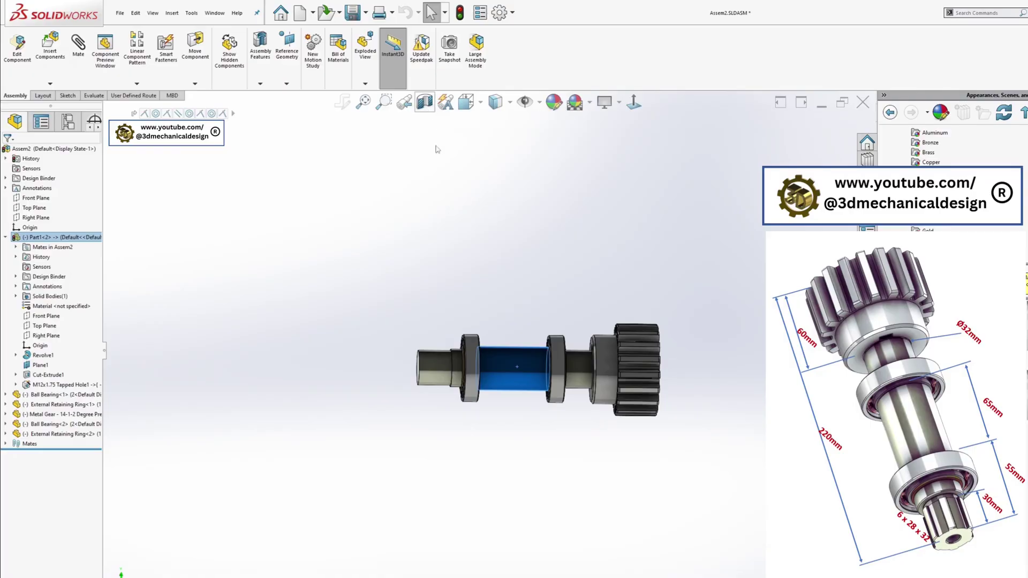
left_click(424, 102)
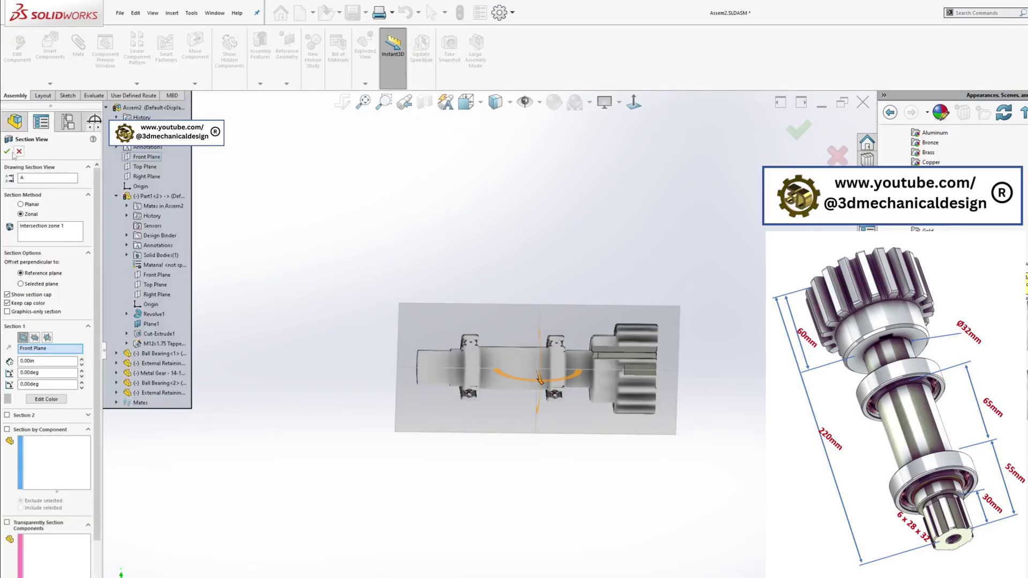
left_click(7, 151)
scroll(590, 360, "down", 5)
middle_click_drag(471, 291, 409, 339)
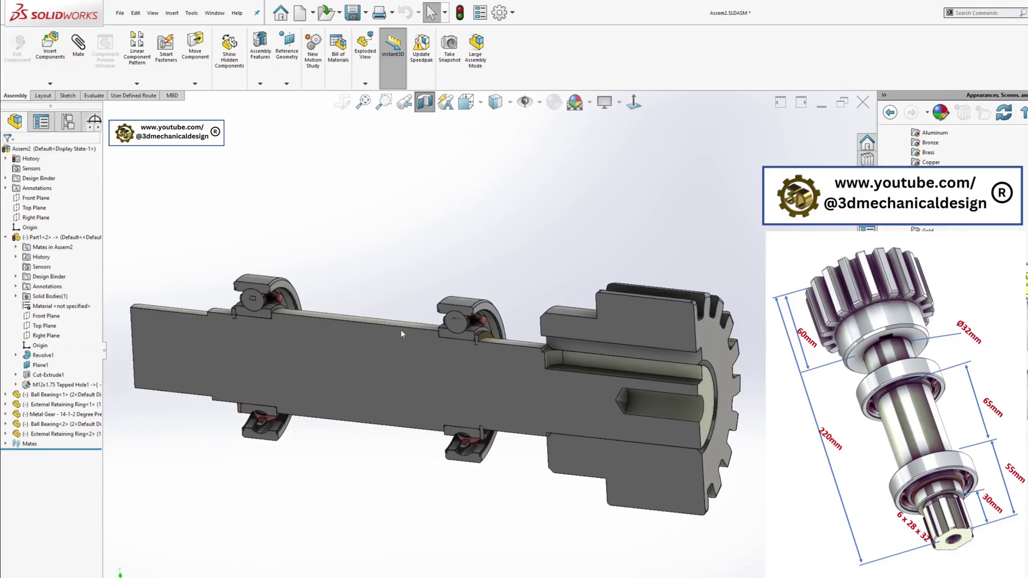
Step: Edit the shaft in context and open a new sketch on the shaft's own Front Plane, viewed normal to it
left_click(393, 325)
left_click(18, 49)
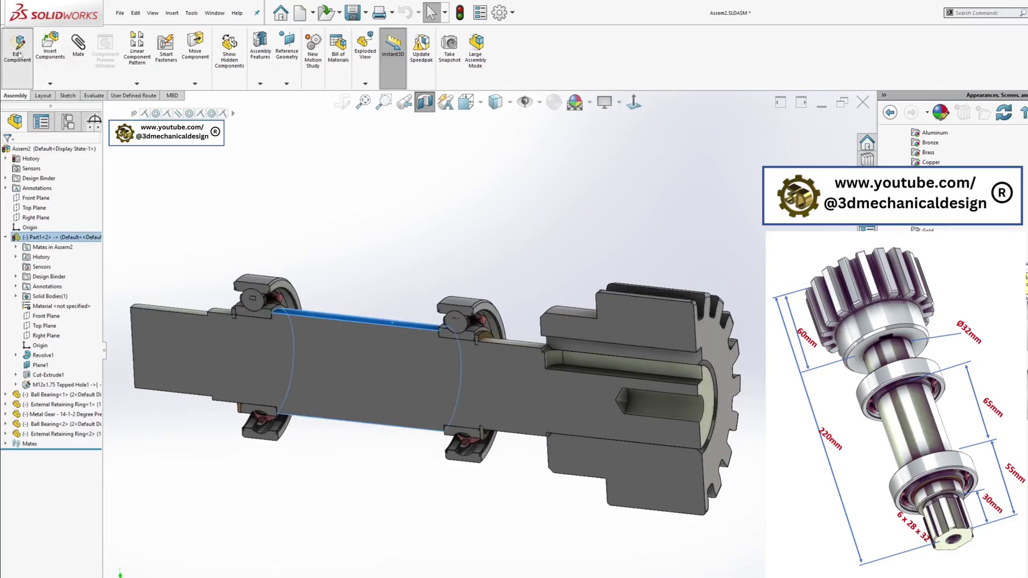
left_click(43, 326)
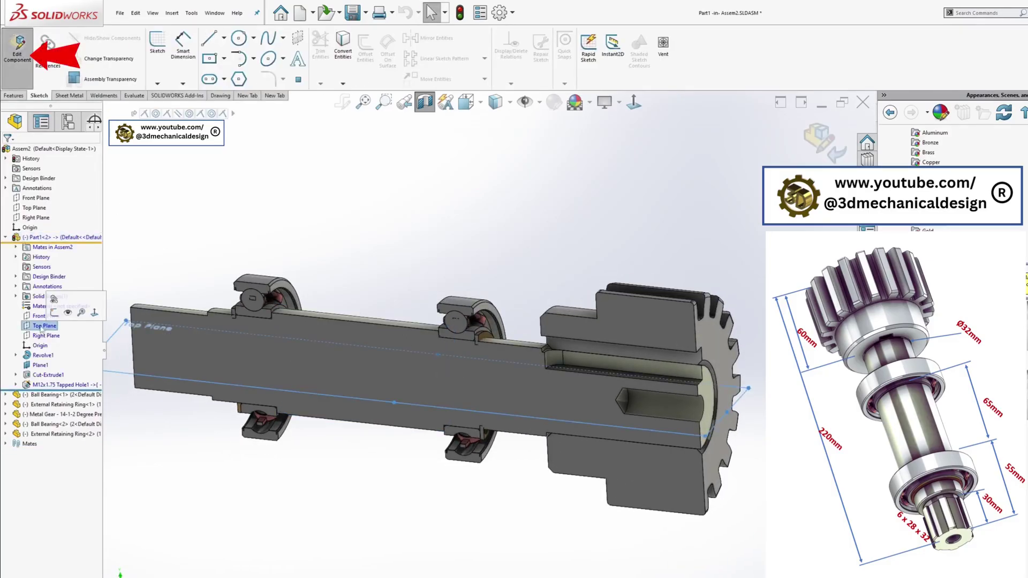
left_click(39, 316)
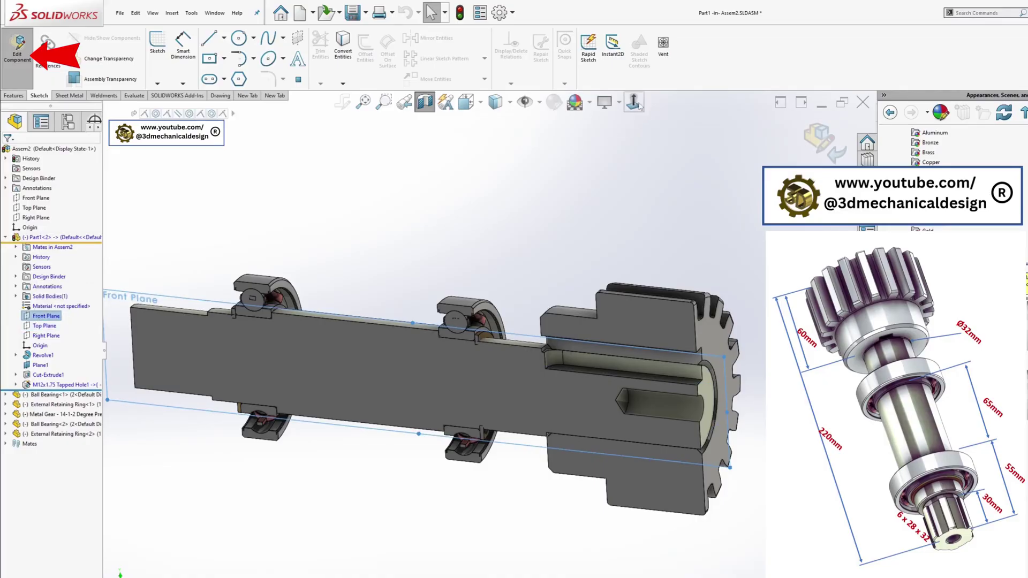
left_click(637, 104)
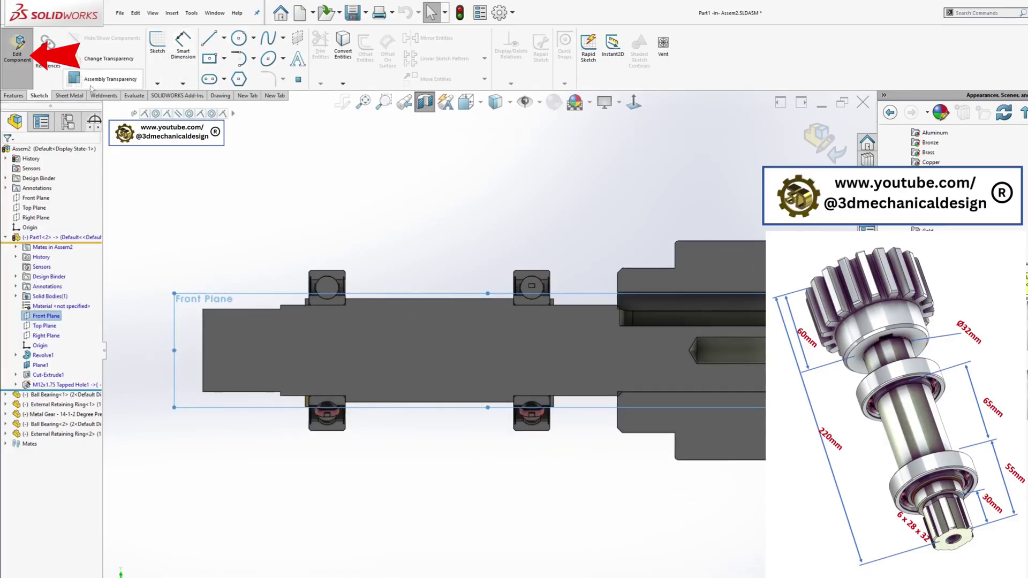
left_click(157, 44)
Step: Sketch a horizontal centerline along the shaft axis from the origin to the tip of the tapped hole
left_click(223, 80)
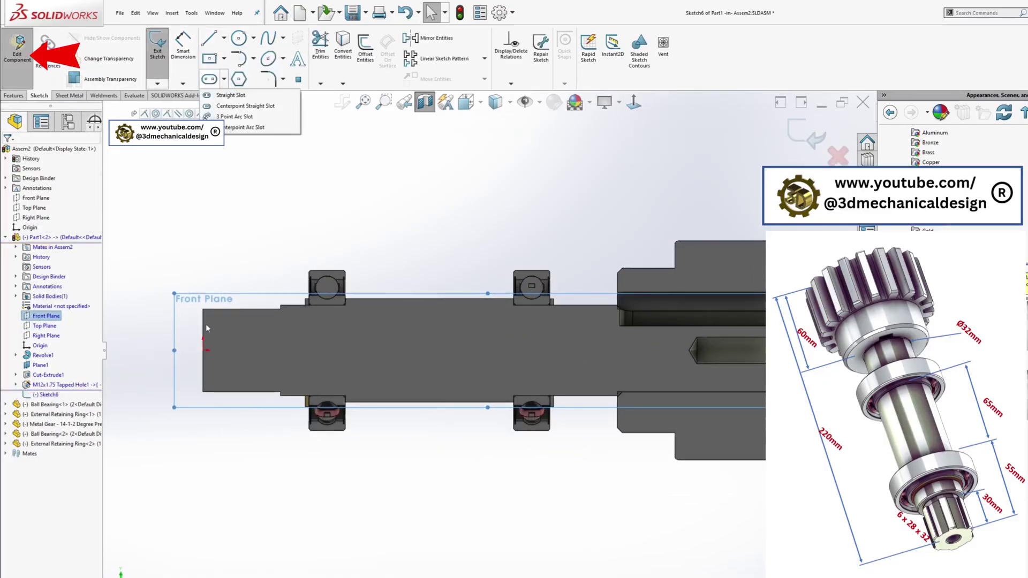
left_click(210, 38)
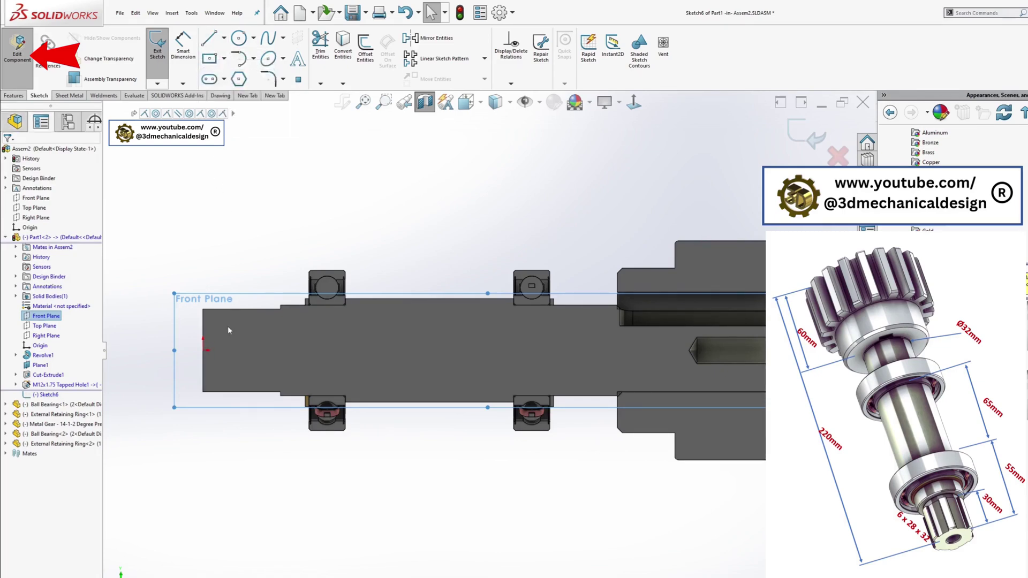
left_click(205, 350)
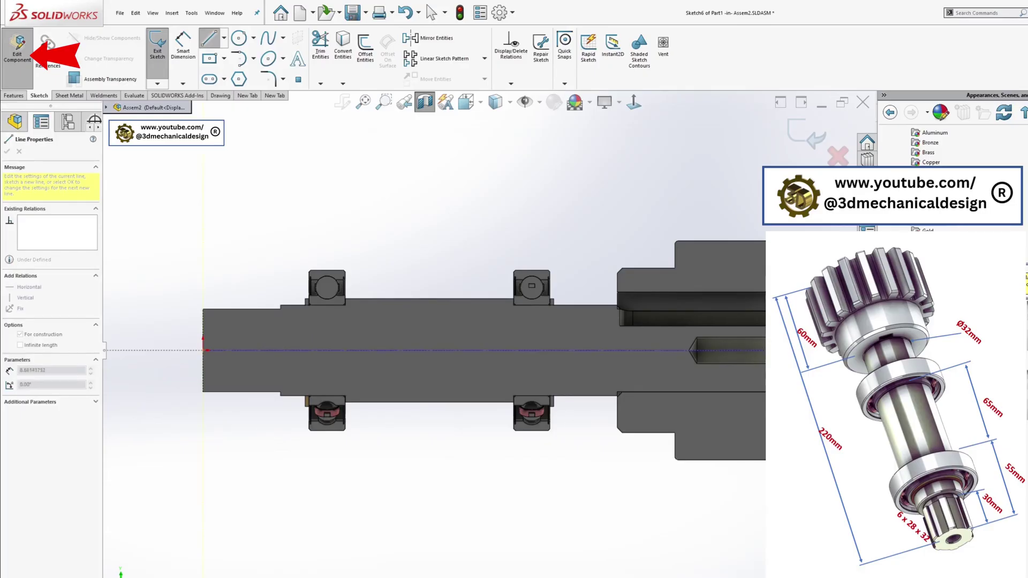
left_click(691, 351)
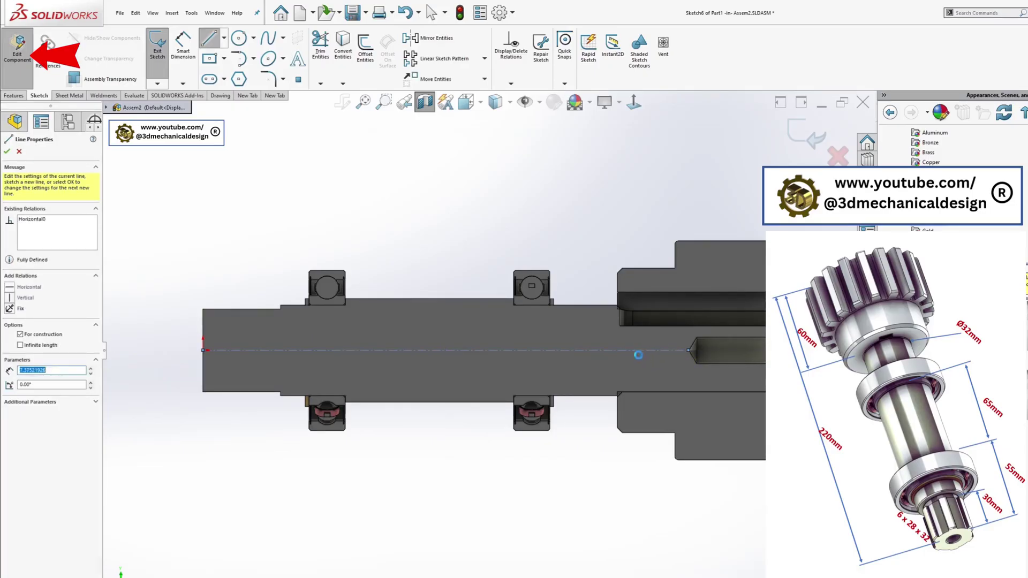
key("Escape")
Step: Sketch a corner rectangle about 1.75 mm wide and 2.5 mm high below the retaining ring beside the bearing nearest the origin
scroll(643, 355, "down", 2)
scroll(238, 314, "down", 4)
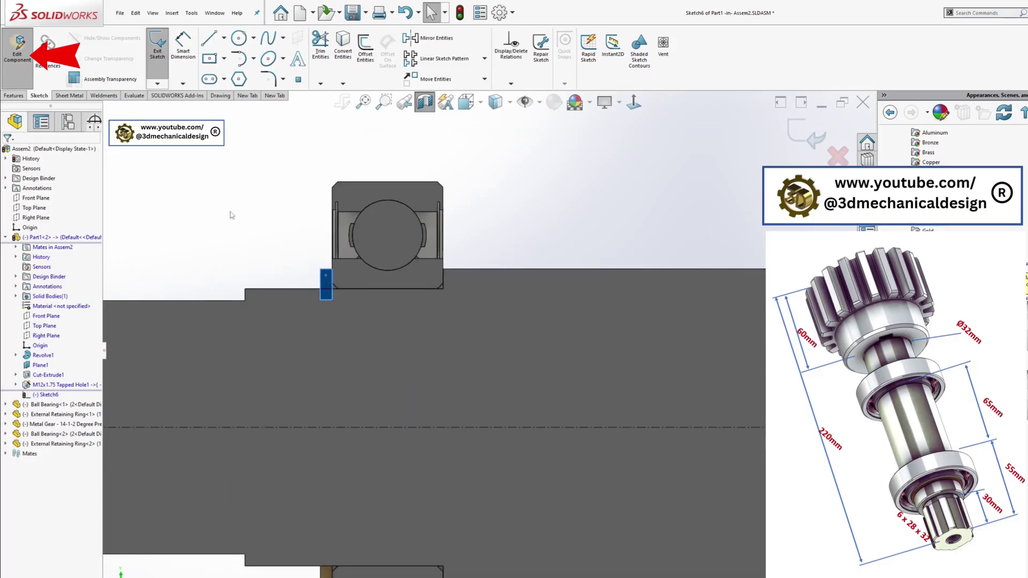
left_click(225, 60)
left_click(207, 76)
scroll(348, 361, "down", 3)
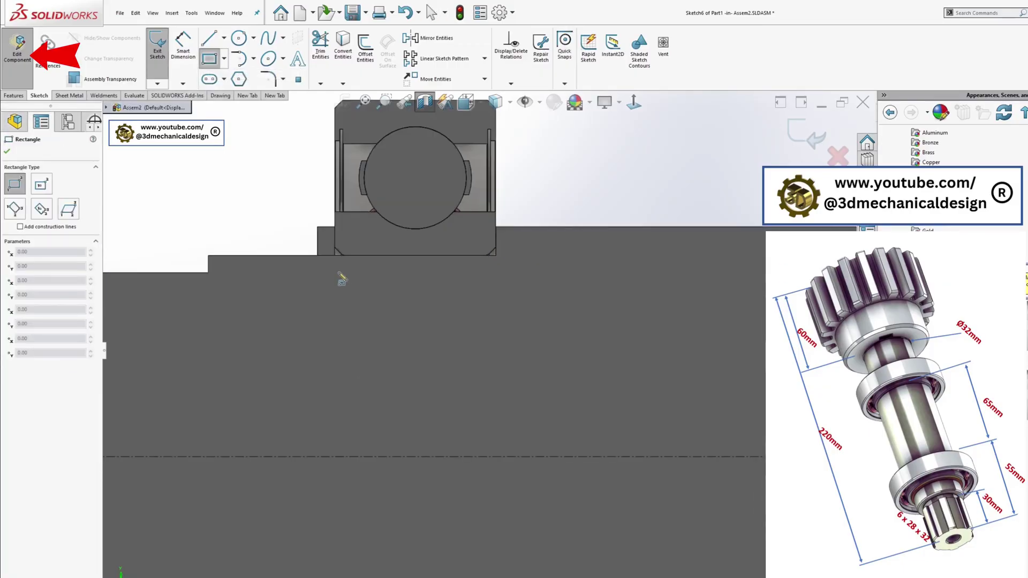
left_click(334, 255)
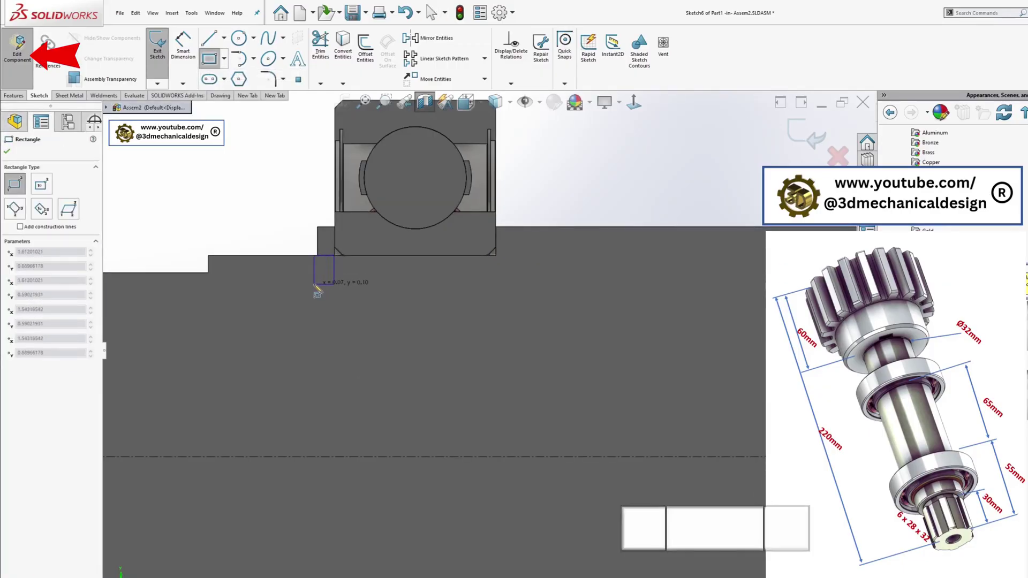
left_click(314, 283)
key("Escape")
Step: Dimension the rectangle's bearing-side edge 14 mm from the shaft shoulder at the bearing's far face
left_click(183, 48)
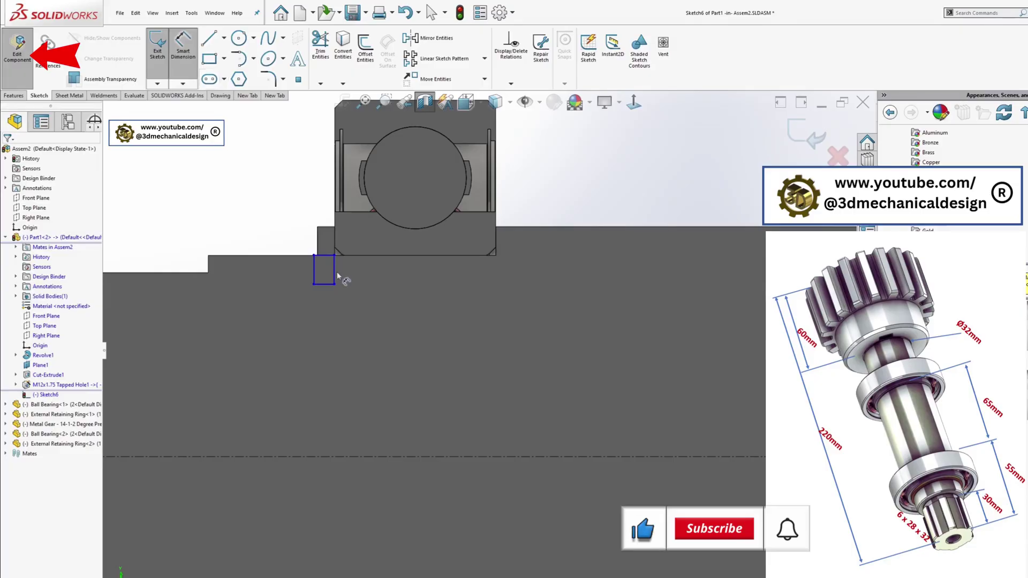
left_click(334, 270)
left_click(496, 239)
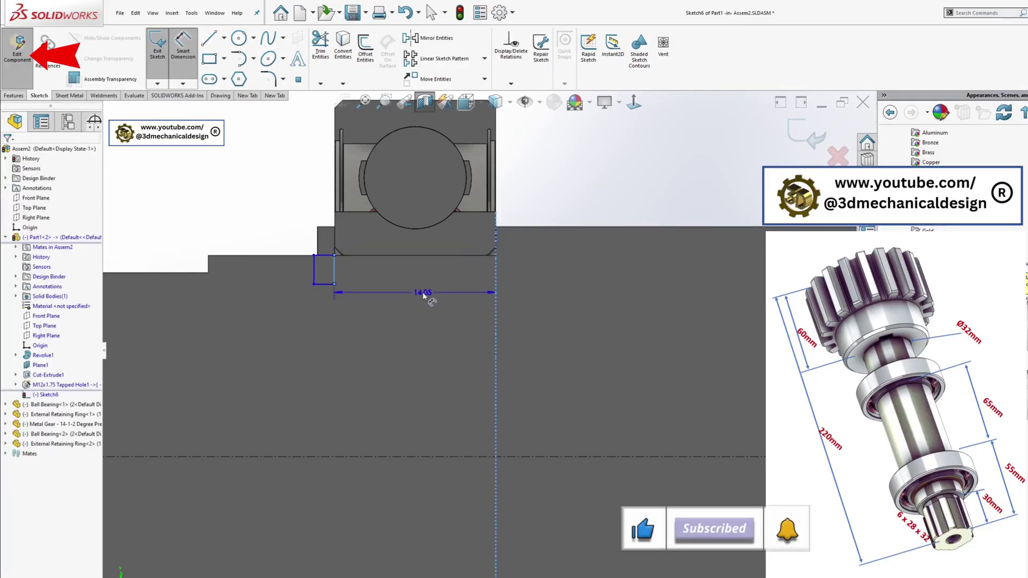
left_click(420, 343)
type("14")
key("Return")
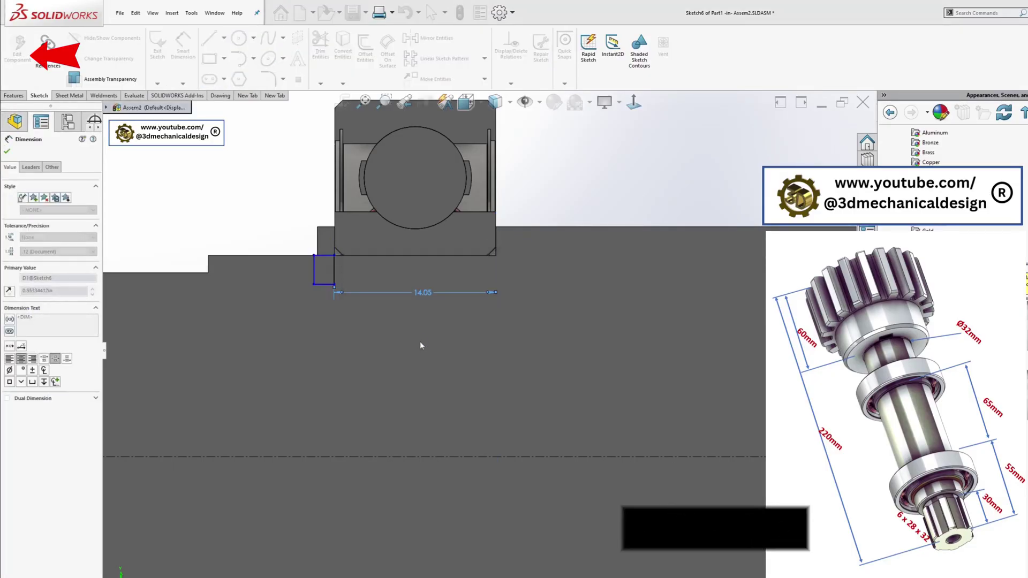
Step: Set the ring groove rectangle's width to 1.65 mm
left_click(325, 284)
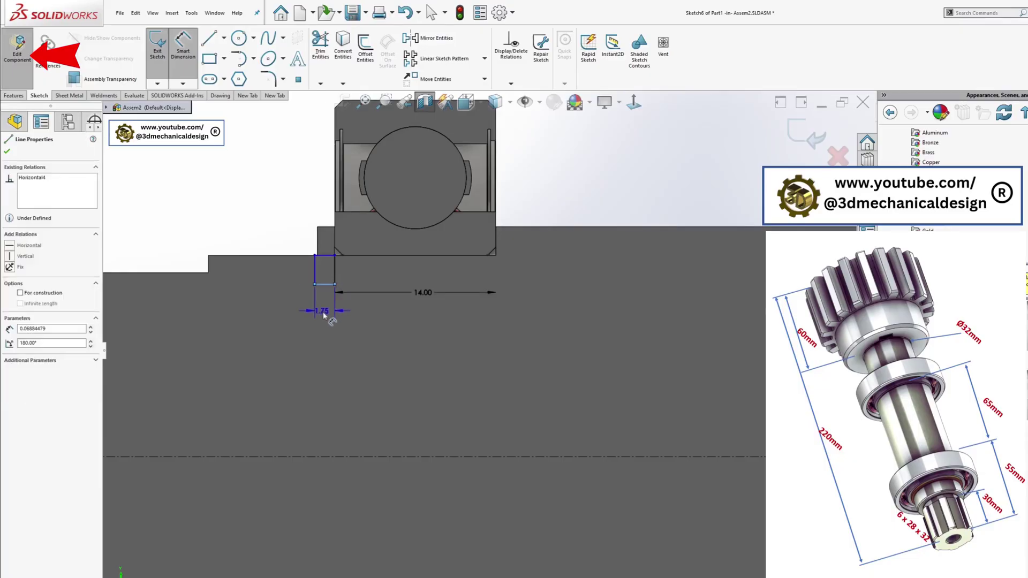
left_click(327, 316)
type("1.65")
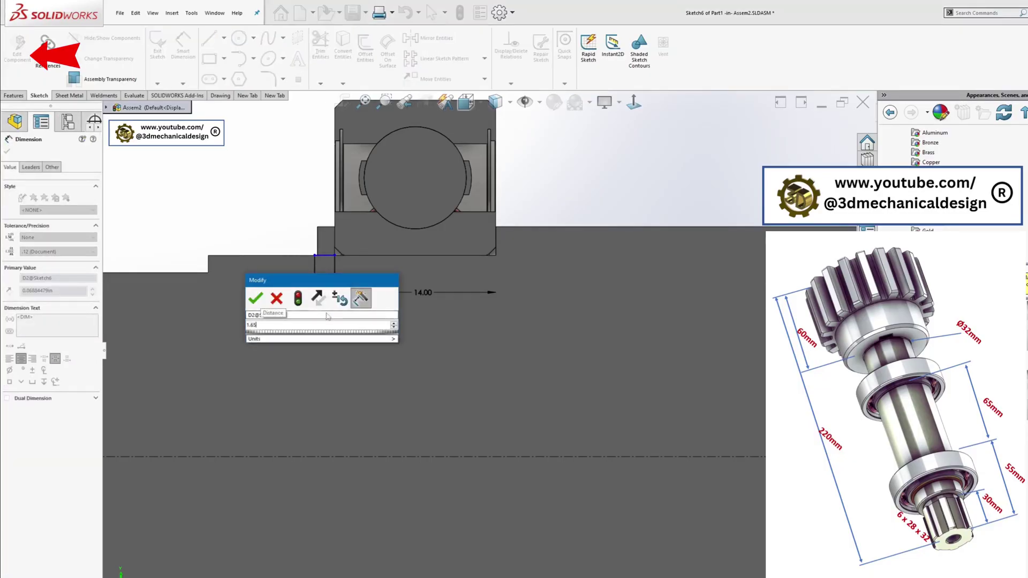
key("Return")
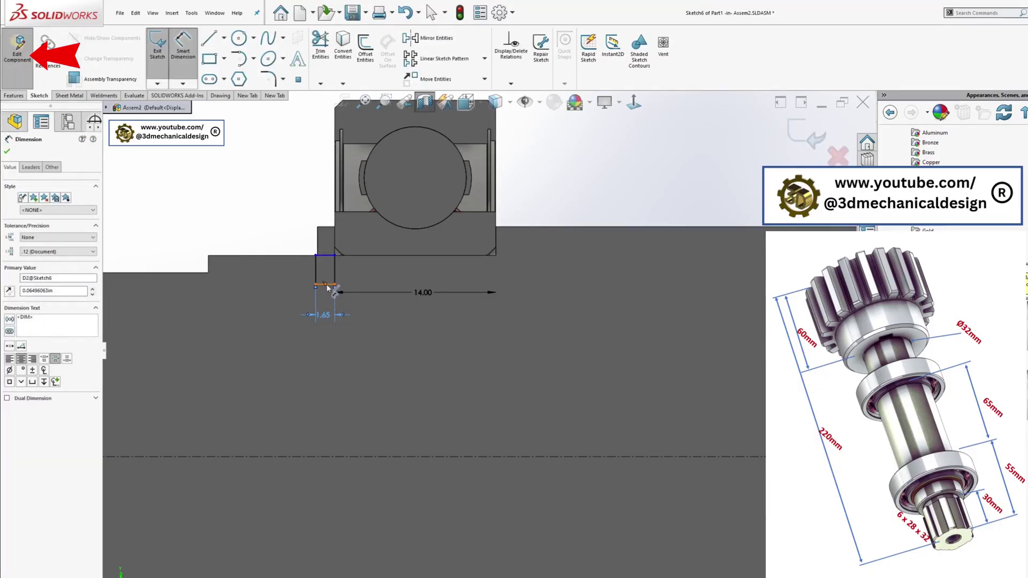
Step: Dimension the distance from the groove rectangle's bottom edge to the shaft centerline as 16 mm
left_click(328, 284)
key("Escape")
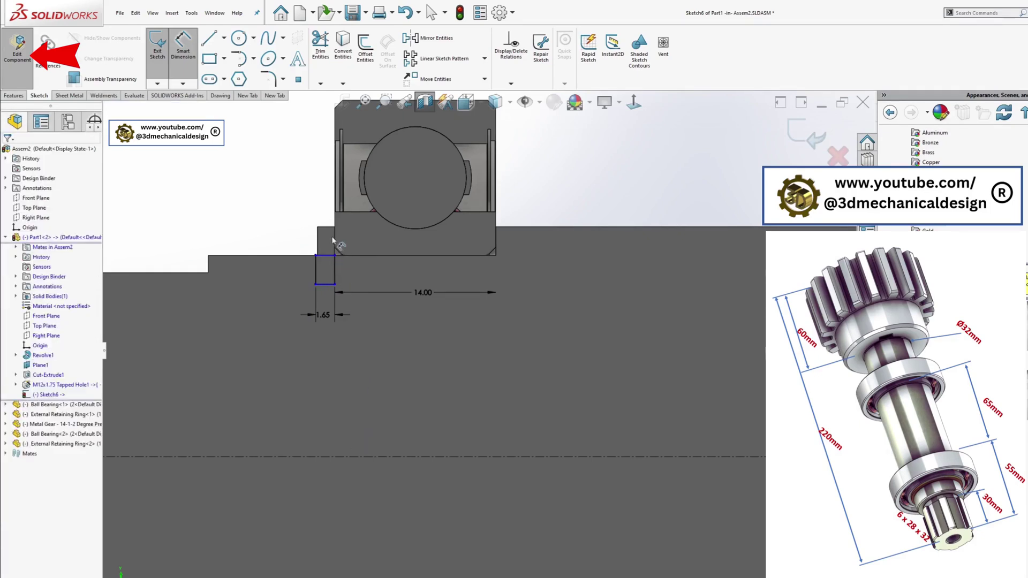
left_click(330, 286)
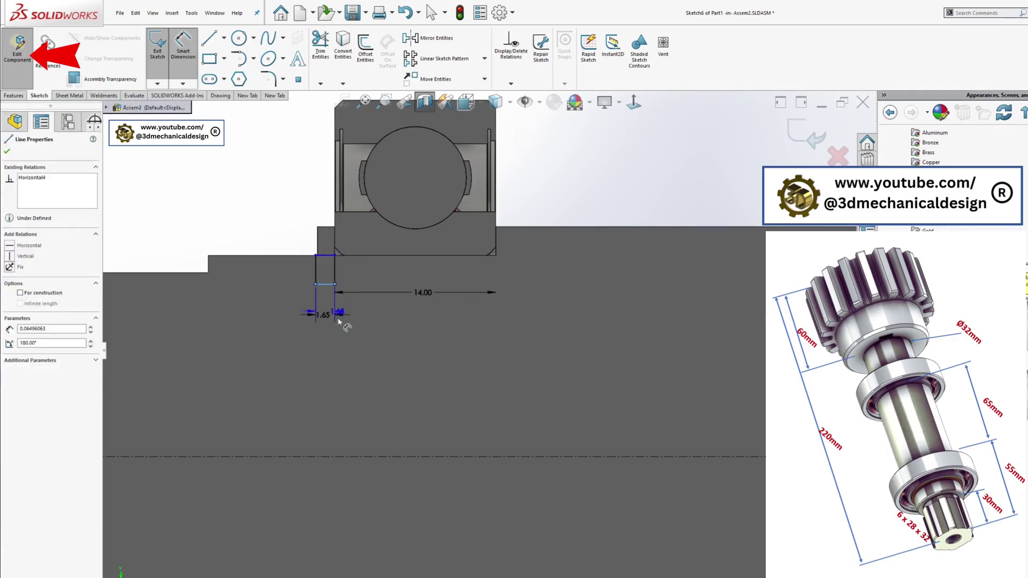
left_click(390, 454)
left_click(389, 367)
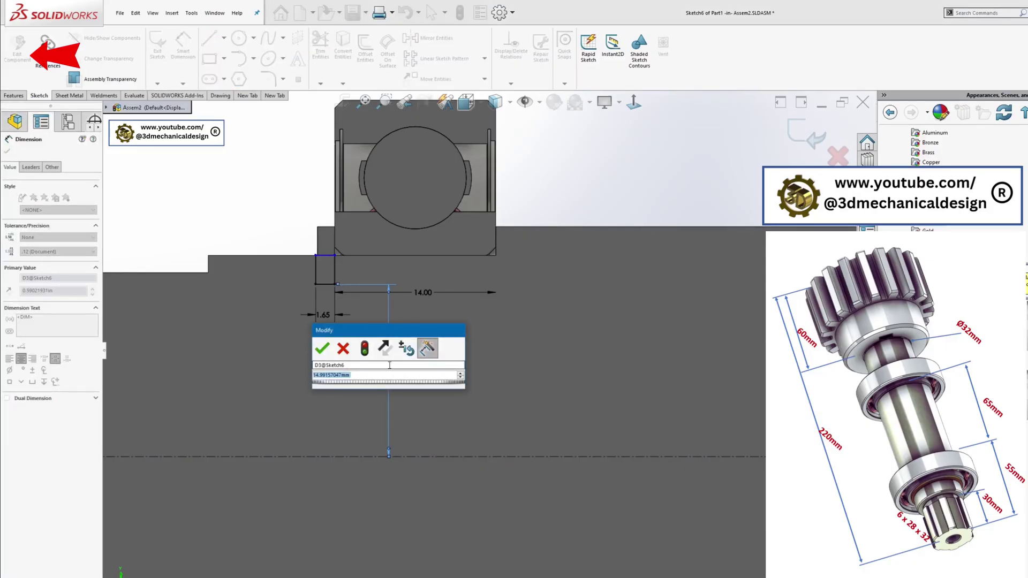
type("16")
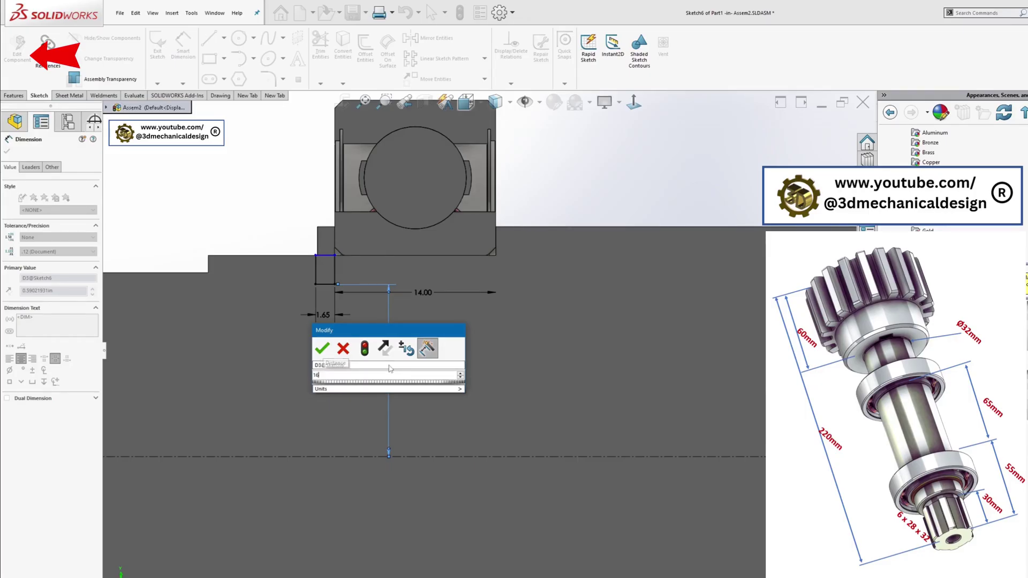
left_click(323, 349)
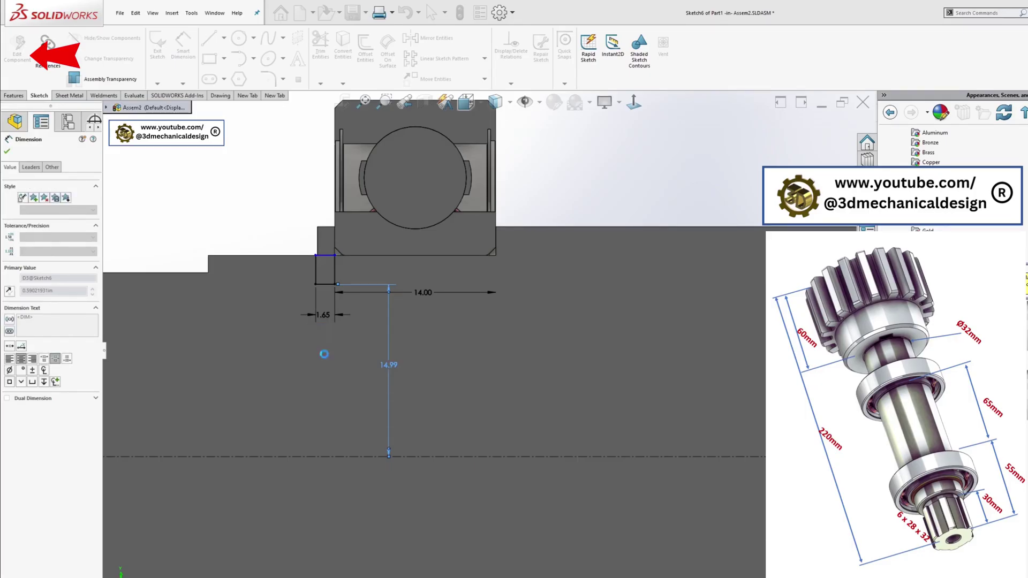
Step: Dimension the height of the groove rectangle along its outer vertical edge, accepting the drawn size
left_click(316, 253)
left_click(290, 249)
left_click(627, 340)
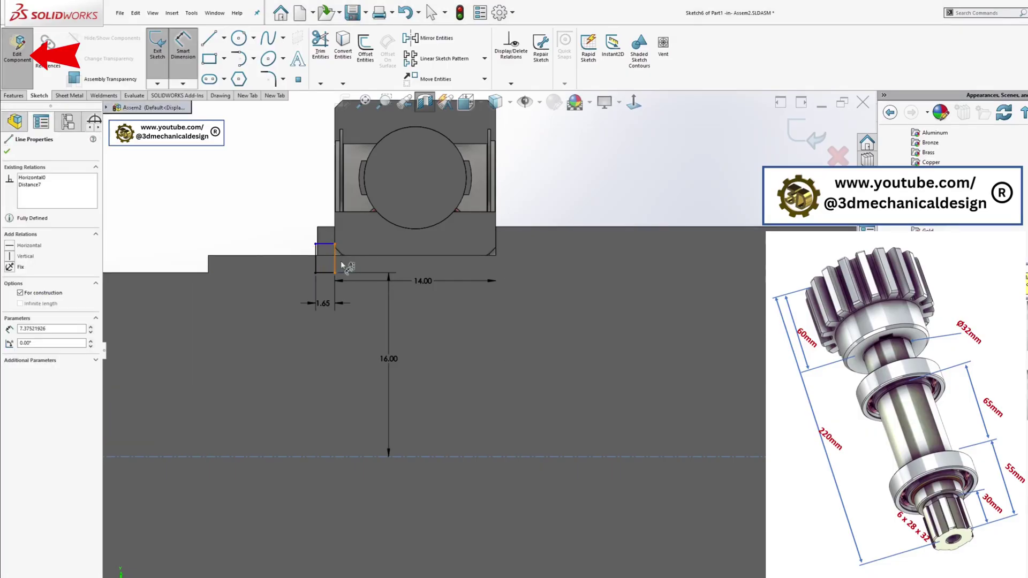
key("Escape")
left_click(326, 236)
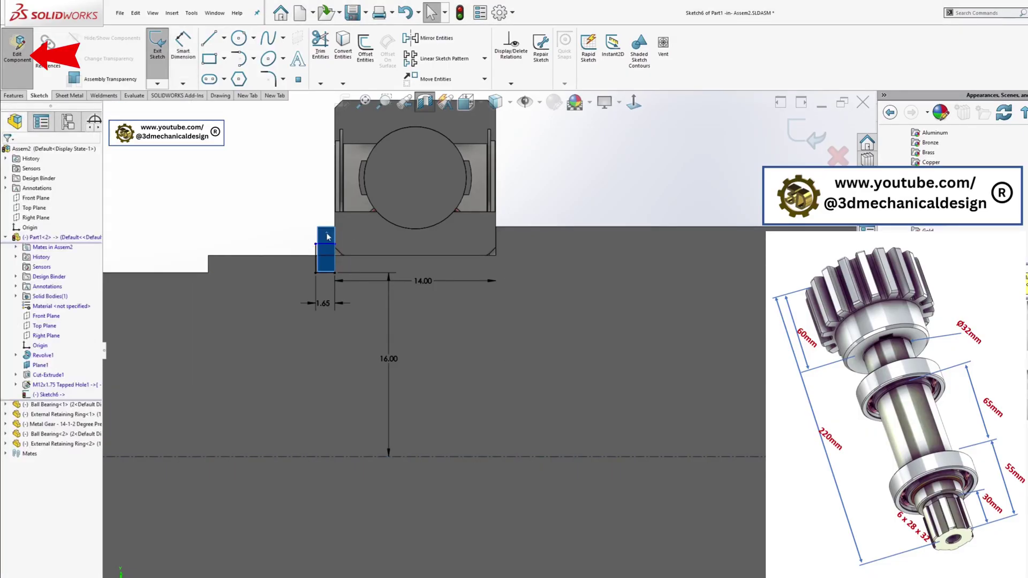
left_click(255, 232)
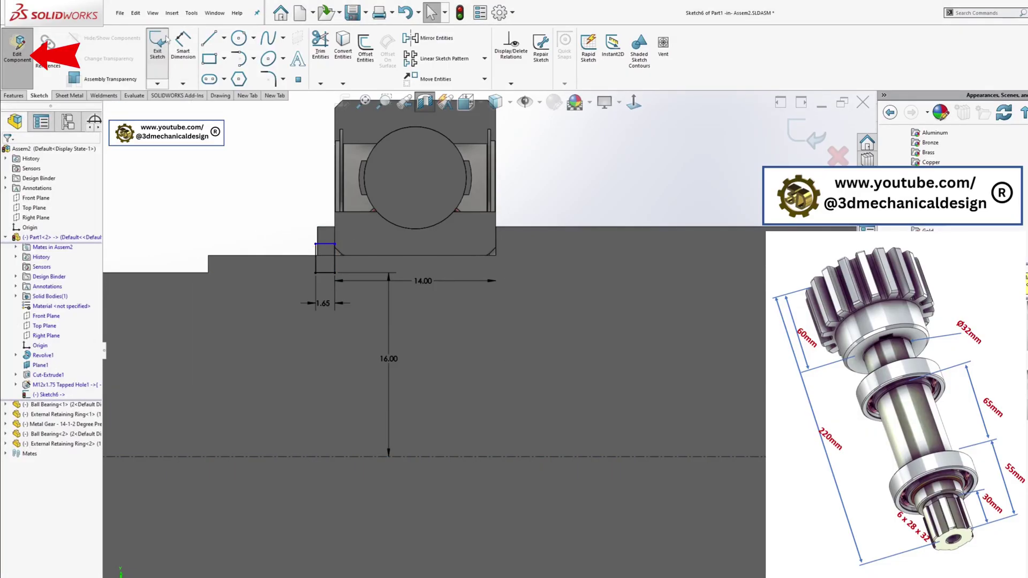
left_click(182, 50)
left_click(316, 253)
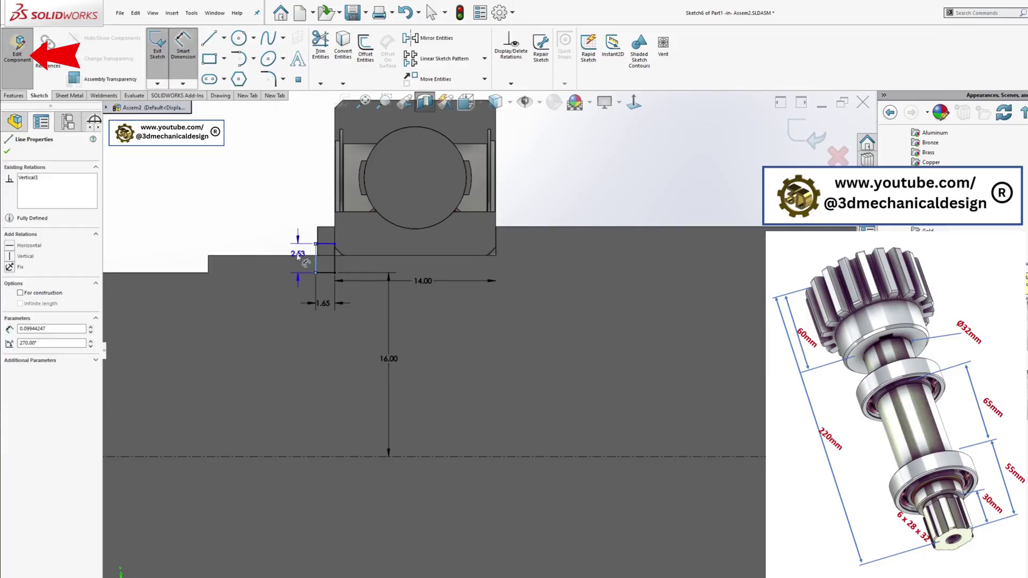
left_click(240, 241)
key("Return")
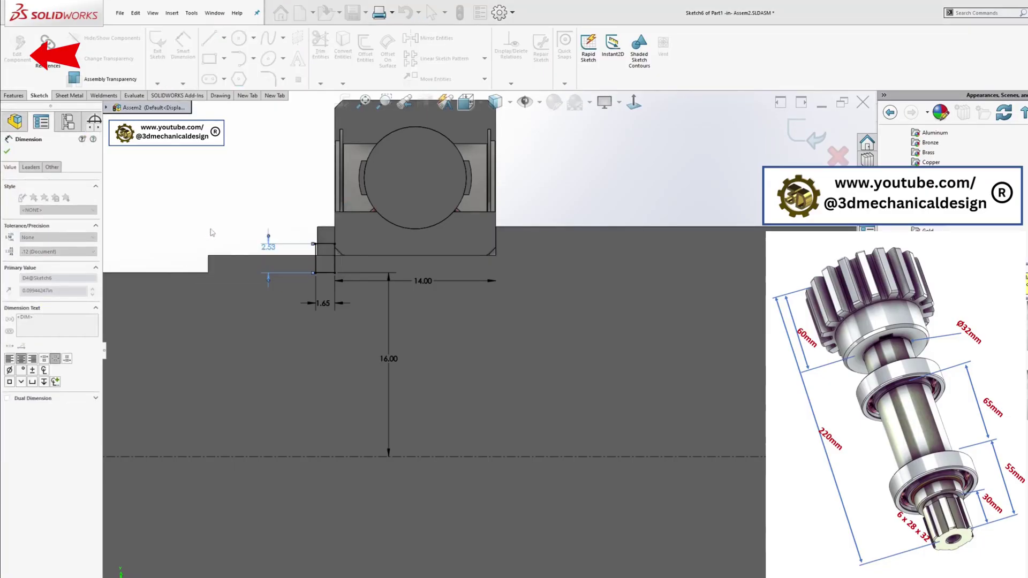
Step: Sketch a second corner rectangle about 2.1 mm wide at the retaining ring beside the gear-side bearing, starting on the bearing's face
scroll(553, 262, "up", 1)
scroll(554, 262, "up", 4)
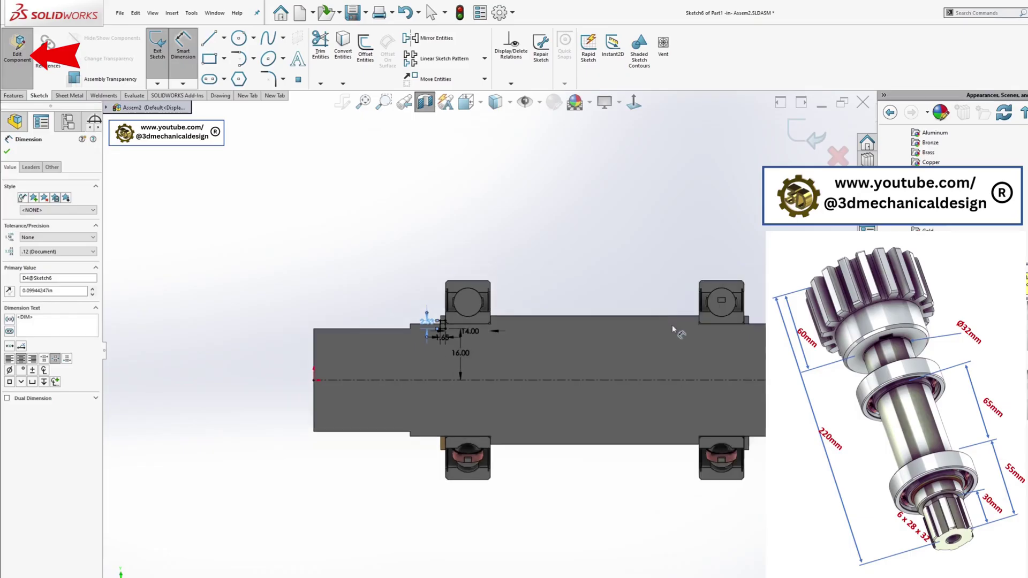
scroll(739, 337, "down", 3)
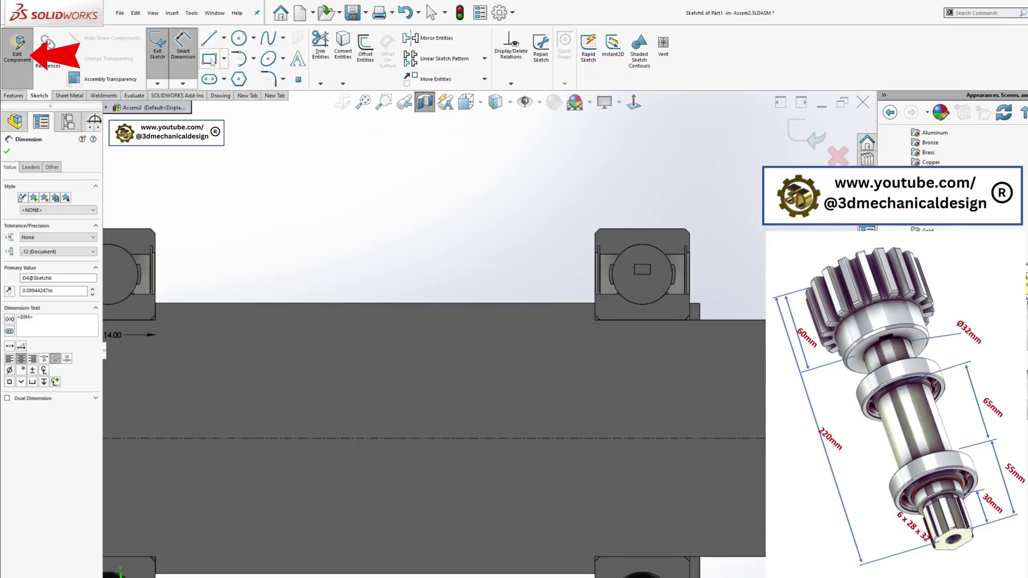
scroll(719, 386, "down", 2)
key("r")
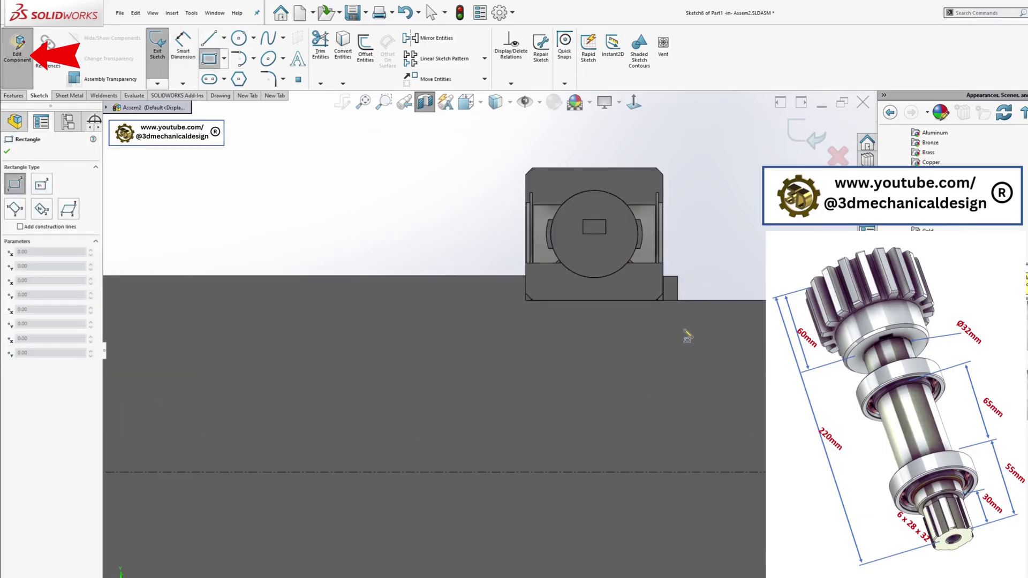
left_click(663, 294)
left_click(684, 322)
Step: Draw a construction line joining the bearing-side bottom corners of the two groove rectangles and make it horizontal
left_click(224, 38)
left_click(231, 62)
left_click(664, 322)
scroll(489, 337, "up", 4)
scroll(203, 335, "down", 6)
left_click(212, 344)
key("Escape")
key("Escape")
left_click(314, 347)
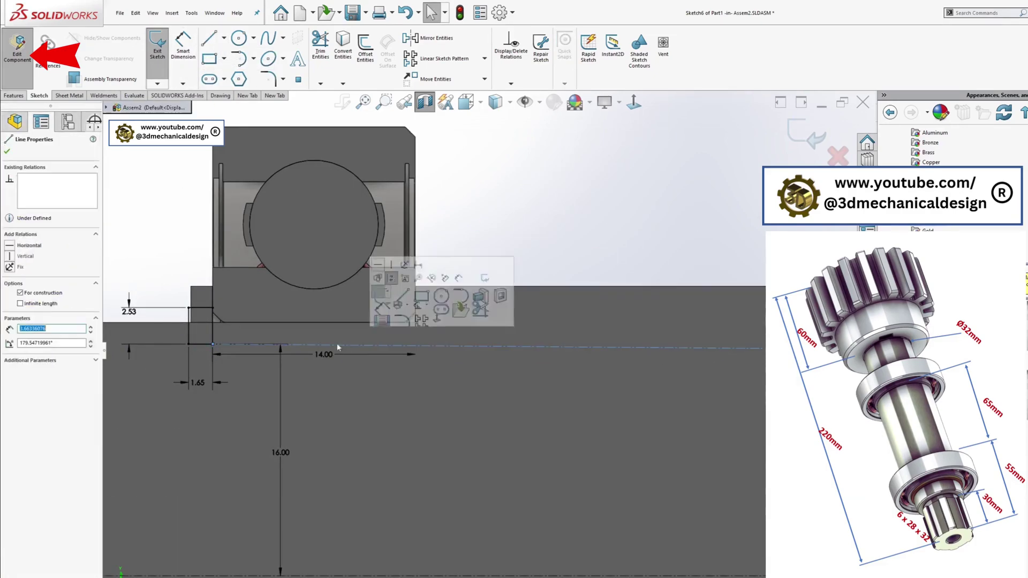
Step: Dimension the gear-side groove rectangle's width as 1.65 mm
scroll(128, 375, "down", 4)
left_click(183, 45)
scroll(654, 365, "up", 3)
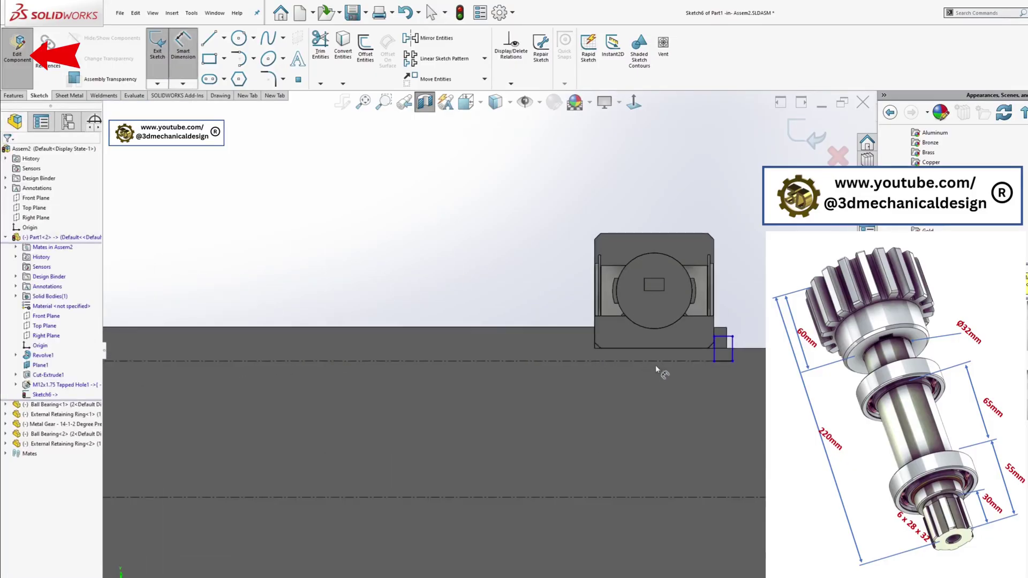
left_click(726, 363)
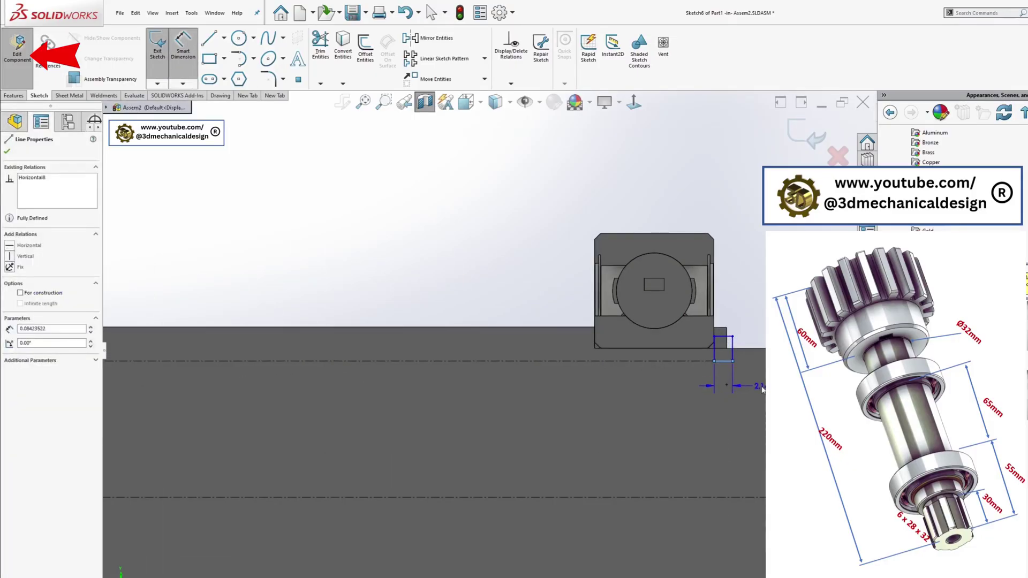
left_click(714, 416)
type("1.65")
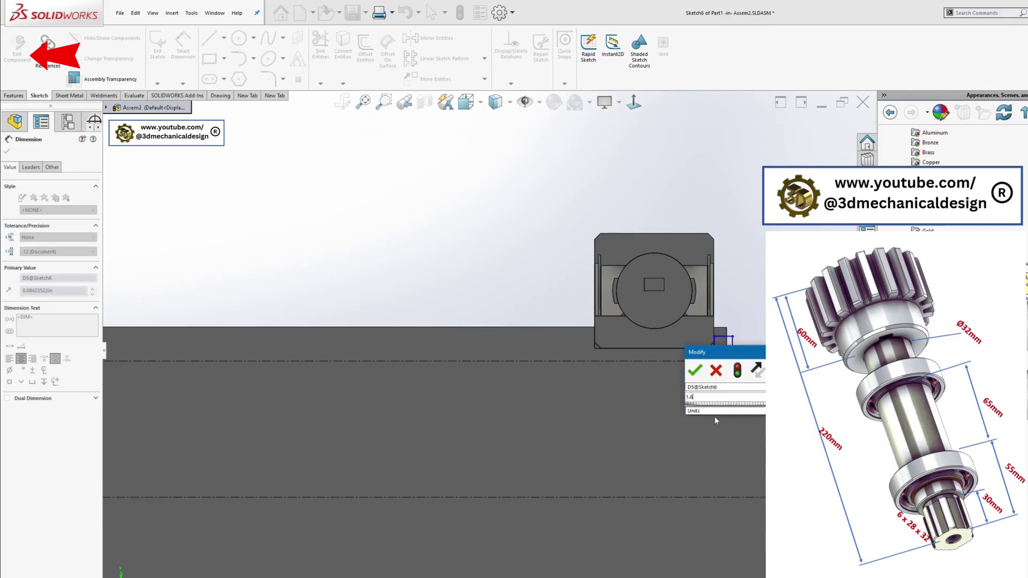
key("Return")
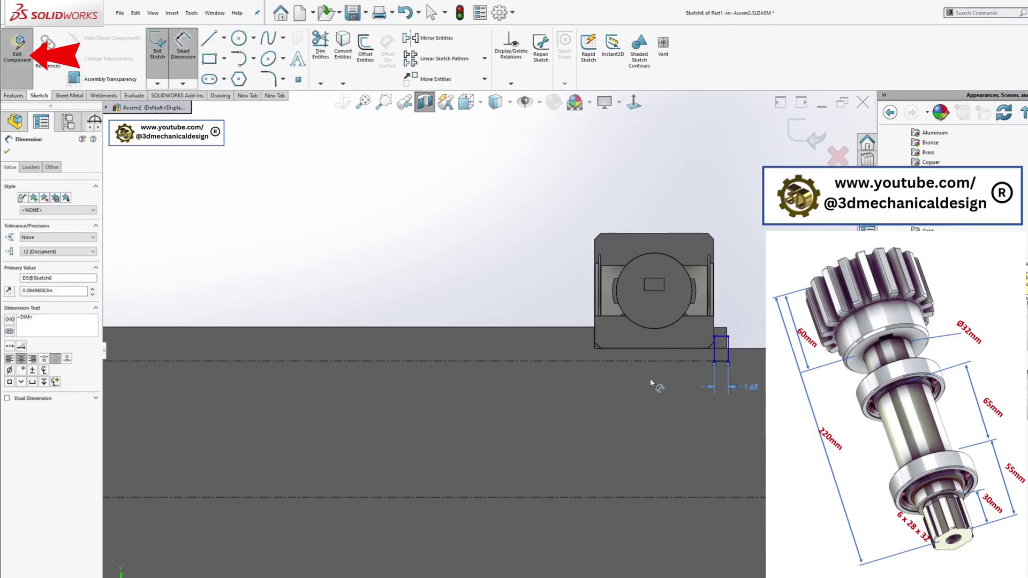
Step: Dimension the distance between the gear-side groove rectangle and the far face of its bearing as 14 mm
left_click(714, 351)
left_click(594, 337)
left_click(648, 190)
key("Return")
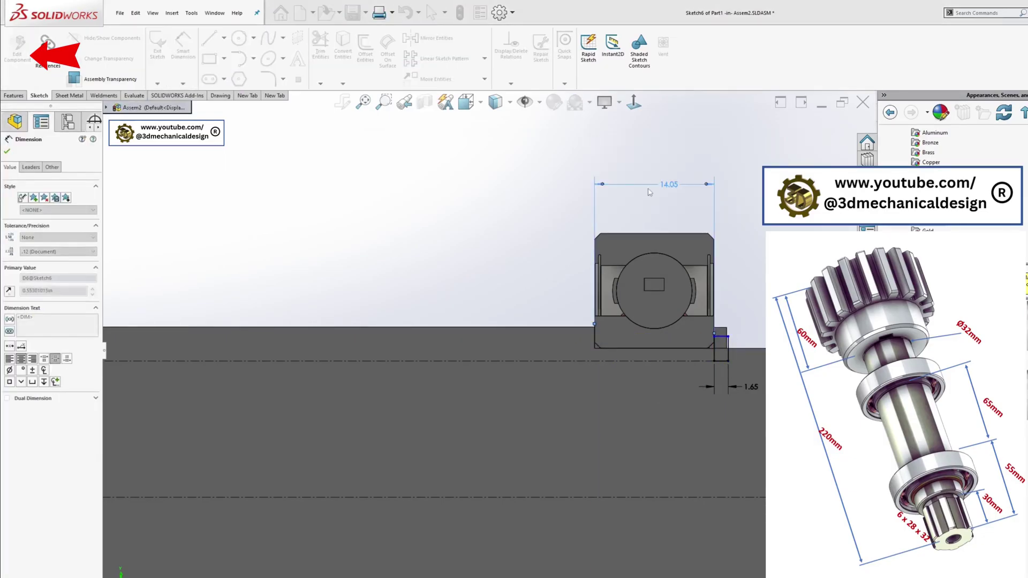
Step: Dimension the gear-side groove rectangle's height, accepting the drawn size of about 2.9 mm
scroll(752, 308, "down", 5)
left_click(599, 407)
left_click(648, 410)
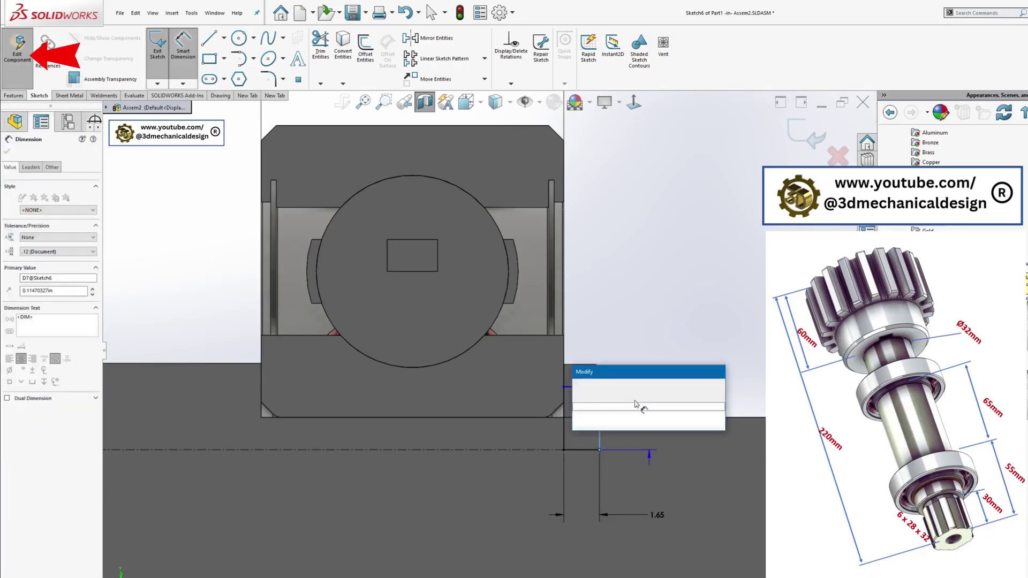
key("Return")
scroll(306, 299, "up", 5)
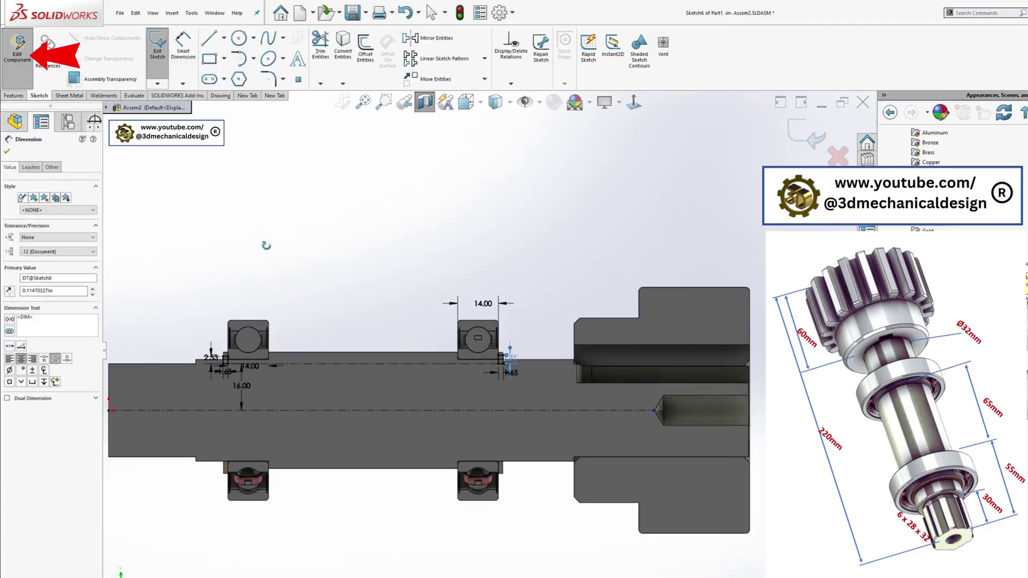
Step: Cut both retaining-ring grooves by revolving the two rectangles 360 degrees about the shaft's centreline
middle_click_drag(268, 246, 236, 247)
left_click(22, 97)
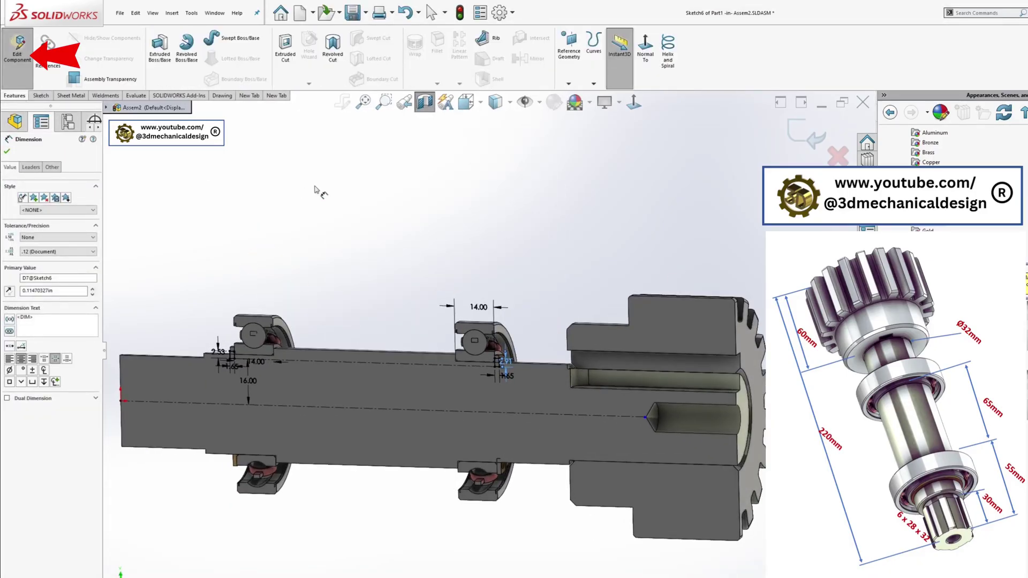
left_click(7, 153)
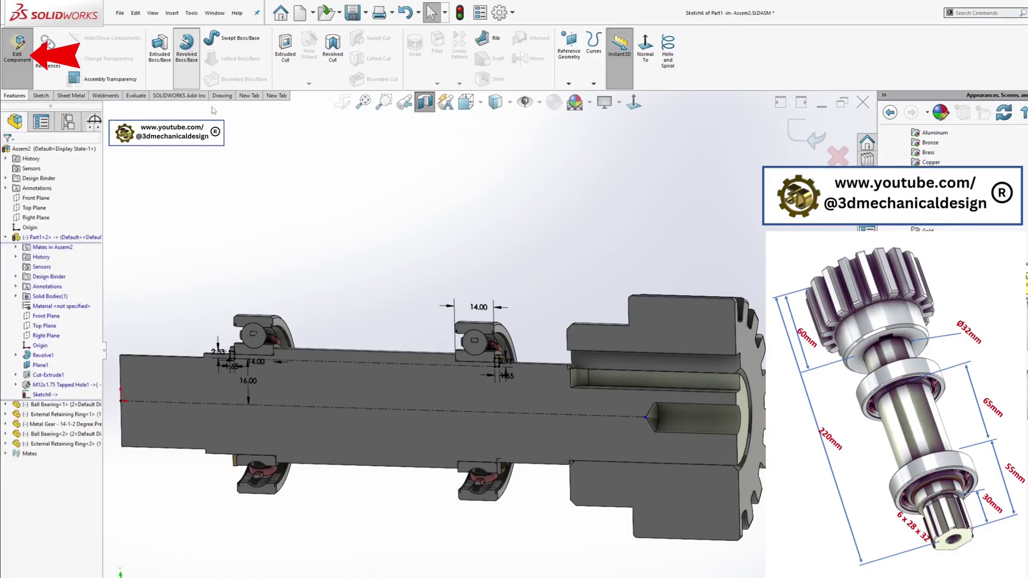
left_click(19, 151)
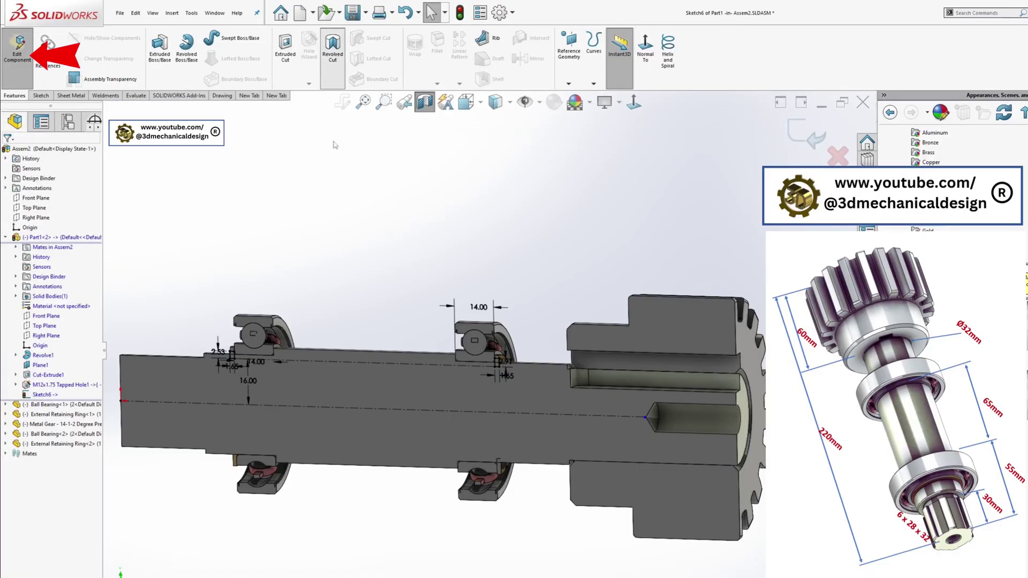
left_click(303, 406)
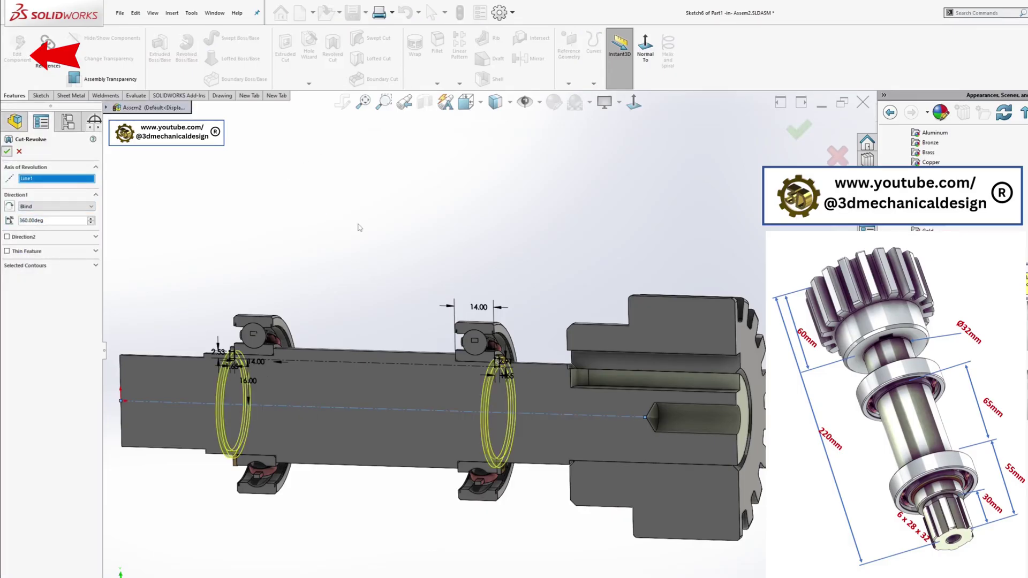
key("Return")
scroll(399, 381, "up", 2)
middle_click_drag(400, 381, 458, 399)
scroll(410, 360, "down", 3)
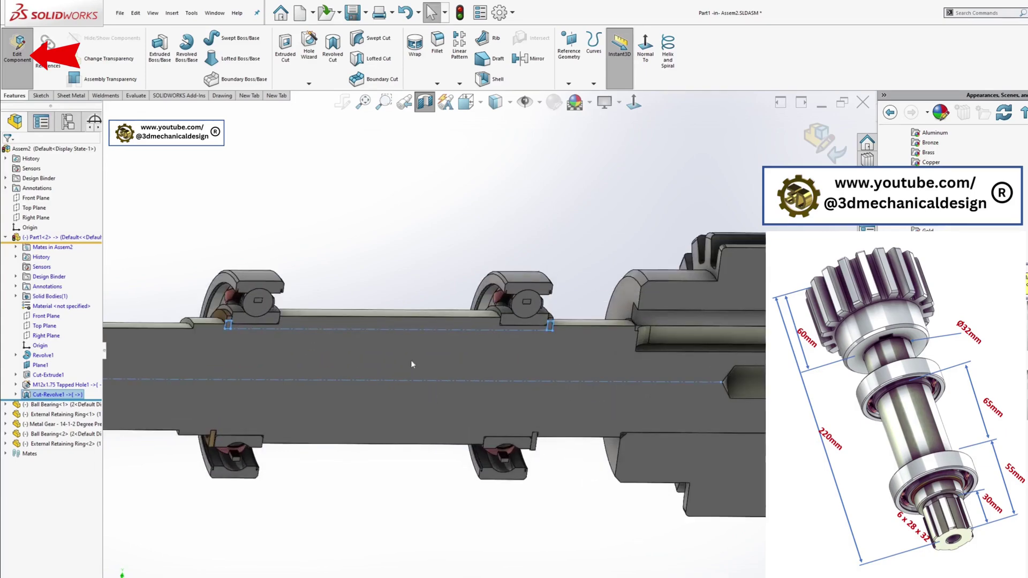
Step: Open the shaft part on its own to check the cut grooves, and close it, saving the changes
right_click(361, 314)
left_click(369, 230)
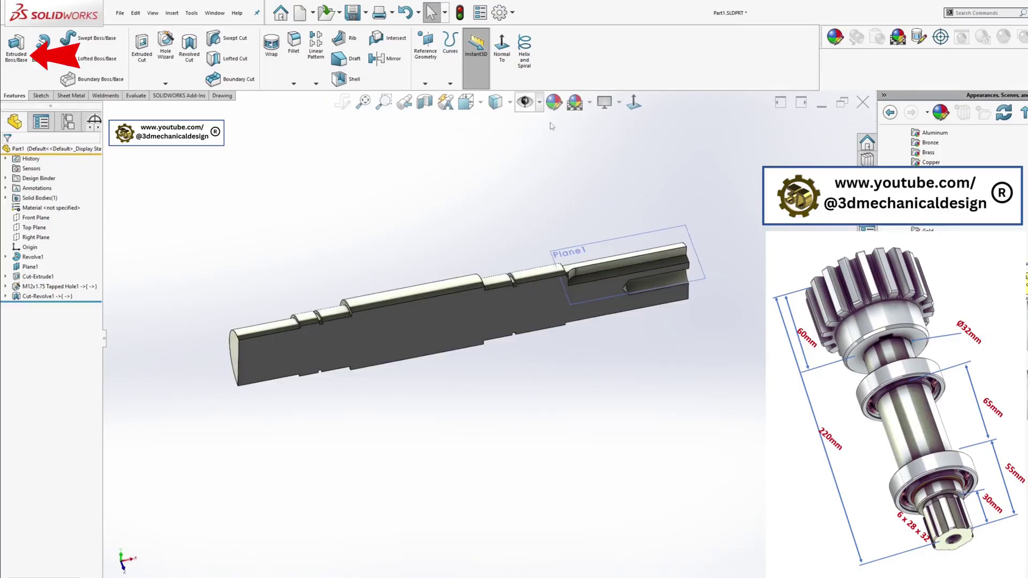
left_click(862, 103)
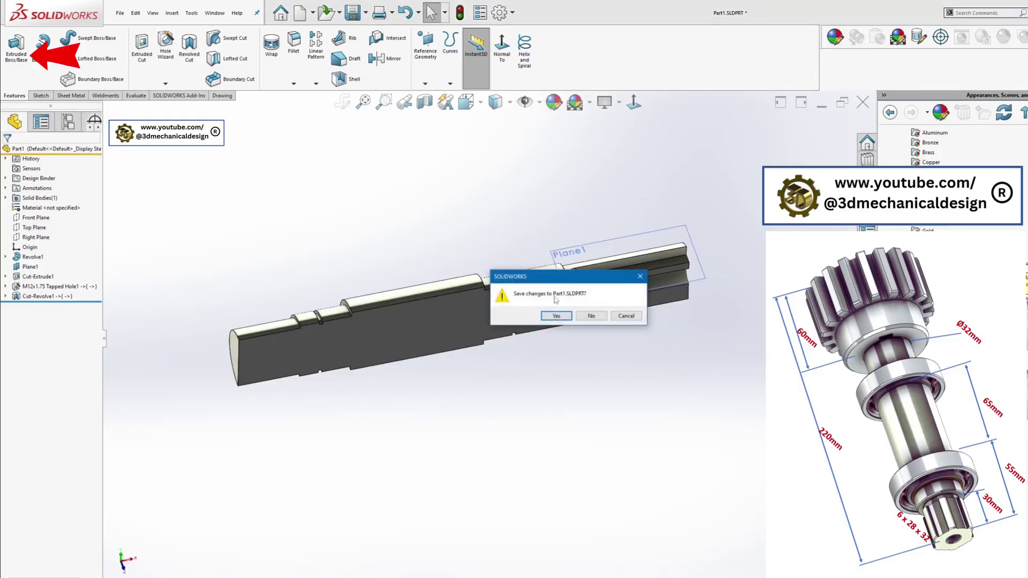
left_click(557, 318)
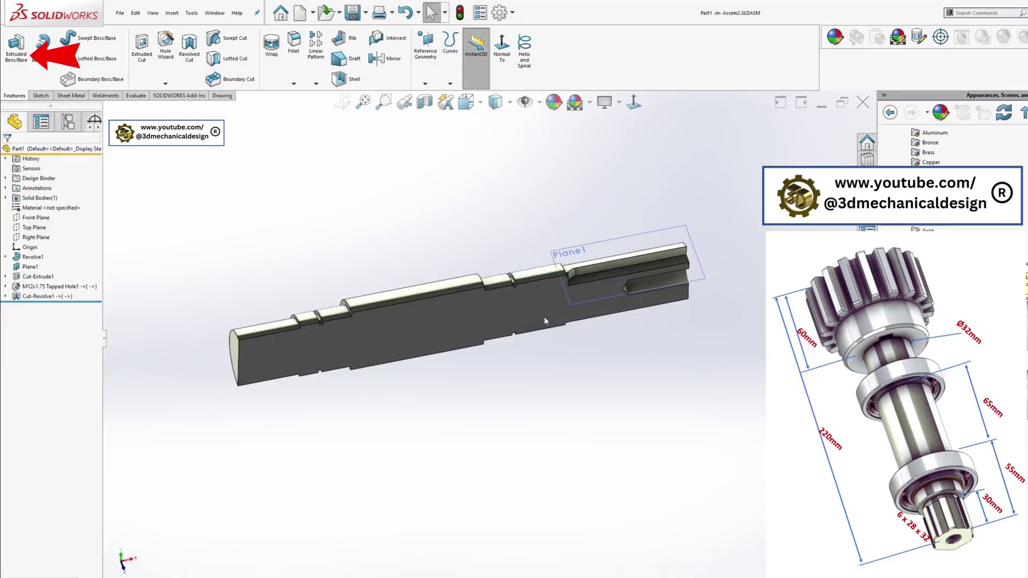
Step: Turn off the assembly's section view and inspect the complete shaft from its plain end
left_click(426, 106)
scroll(450, 362, "up", 1)
middle_click_drag(450, 363, 602, 351)
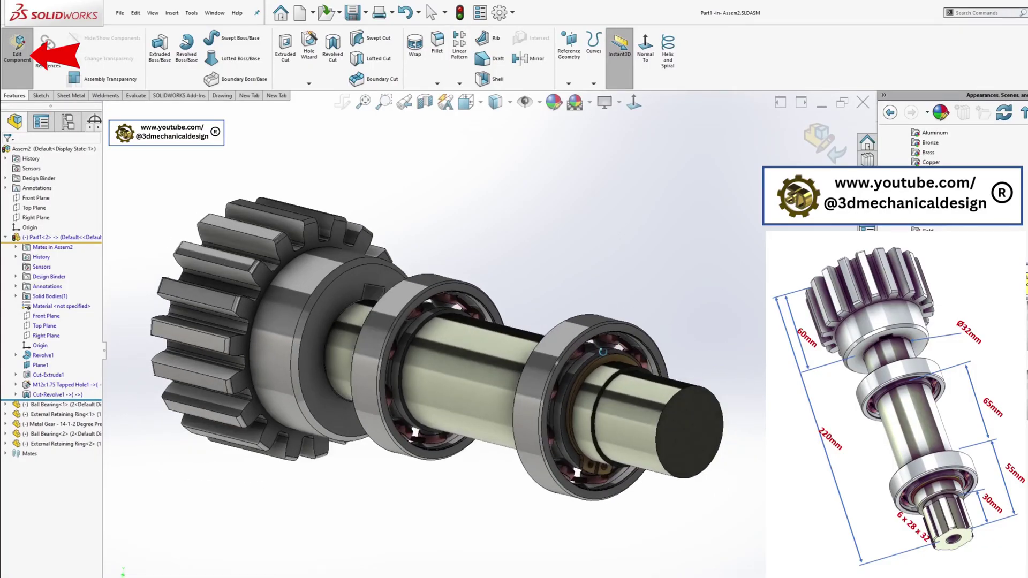
middle_click_drag(602, 352, 637, 300)
left_click(734, 419)
left_click(719, 184)
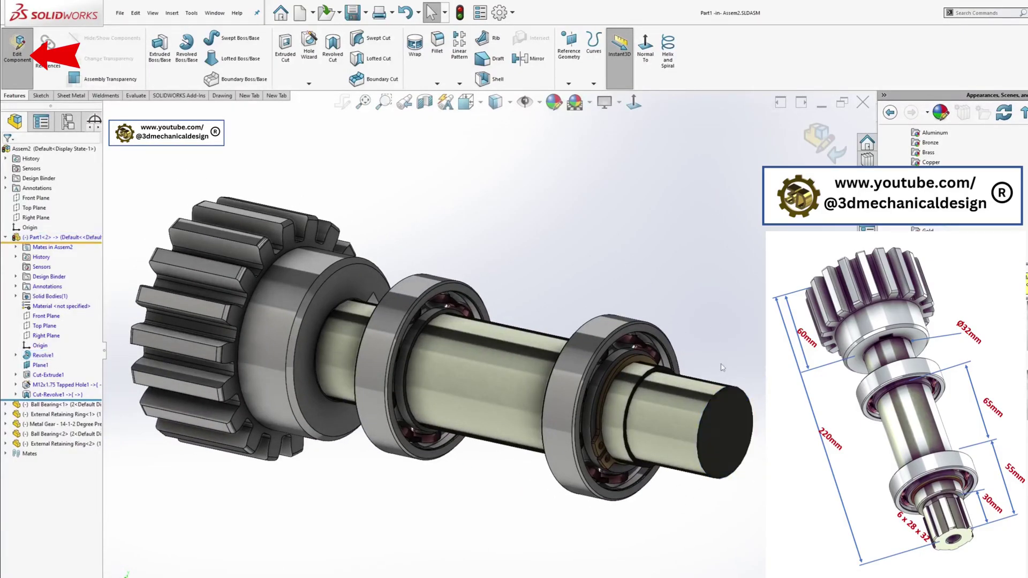
Step: Start a sketch on the shaft's plain end face, viewed square-on, with nothing selected
left_click(709, 404)
left_click(633, 104)
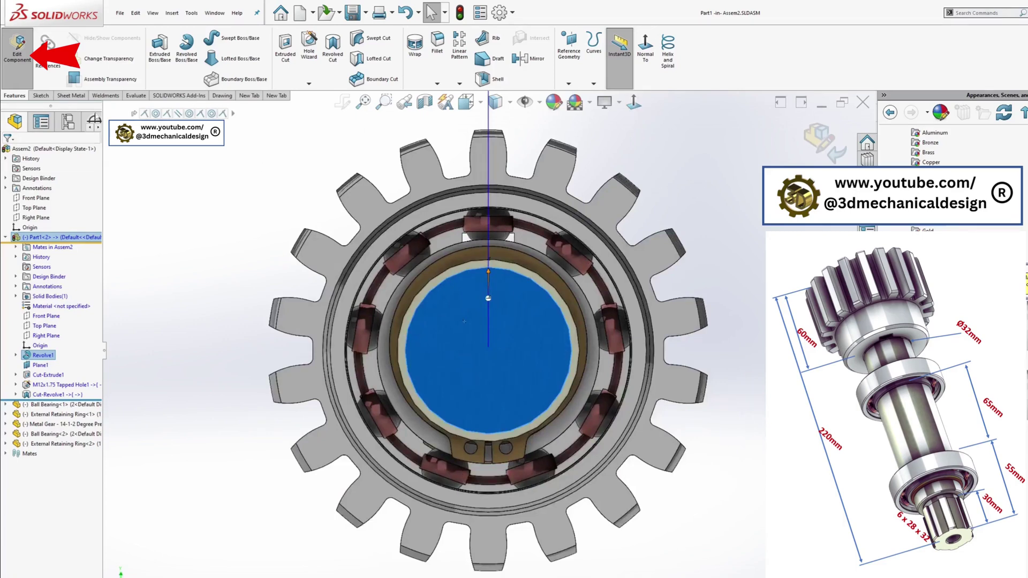
left_click(40, 96)
left_click(157, 47)
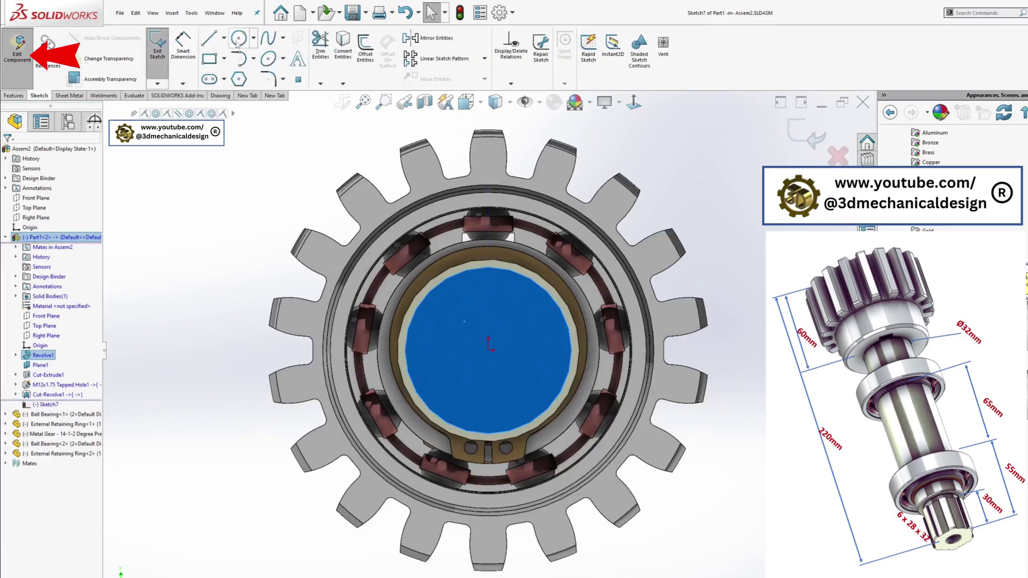
key("Escape")
key("Escape")
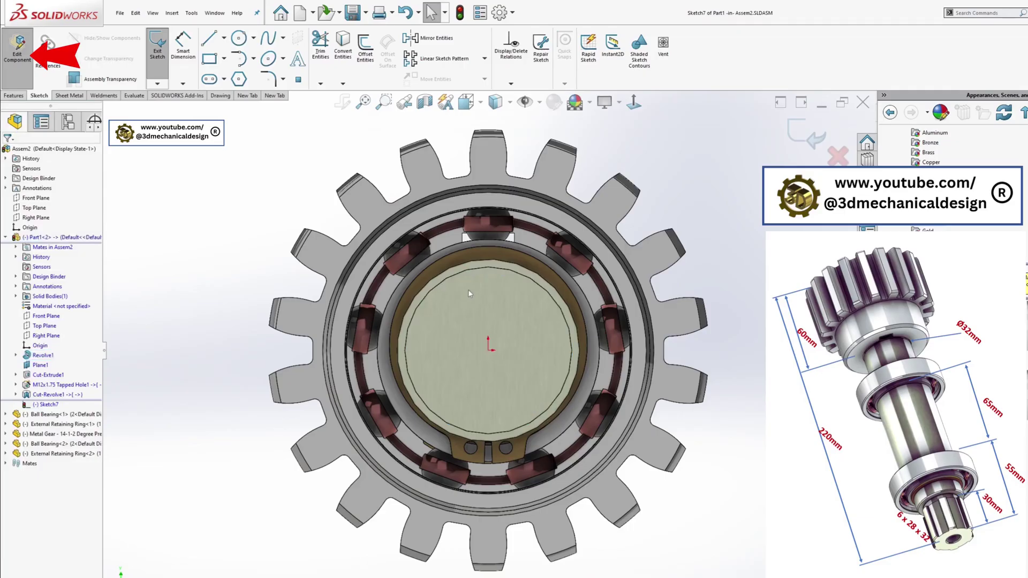
Step: Sketch a circle centred on the origin of the end face and dimension its diameter as 28 mm
left_click(239, 39)
left_click(488, 350)
left_click(183, 43)
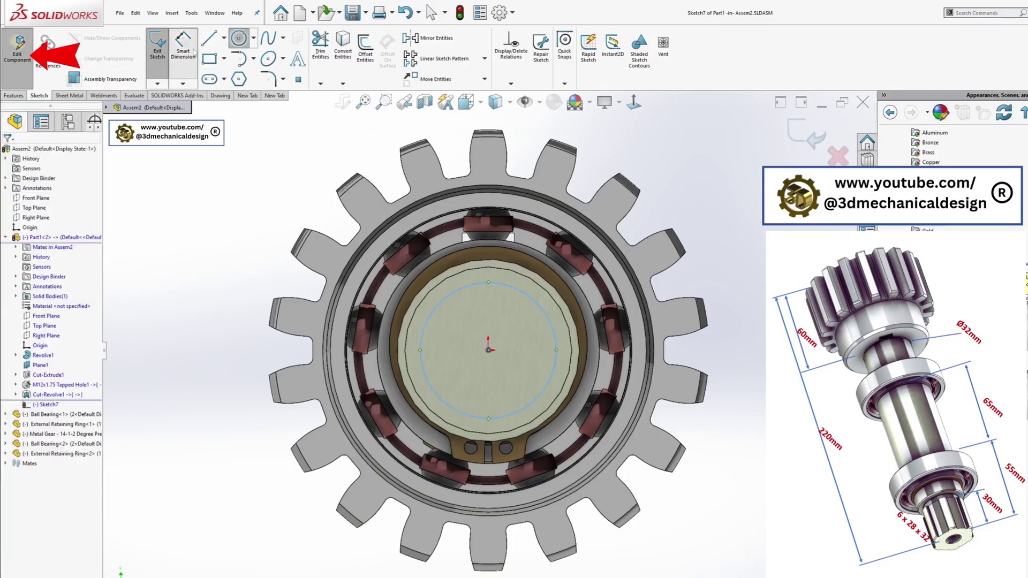
left_click(431, 387)
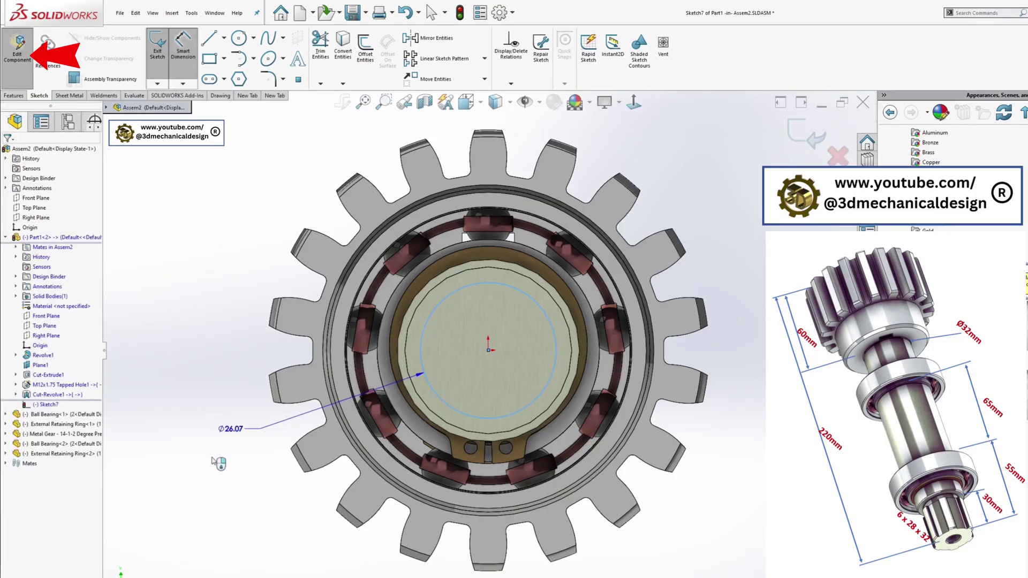
left_click(225, 431)
type("28")
mouse_move(218, 453)
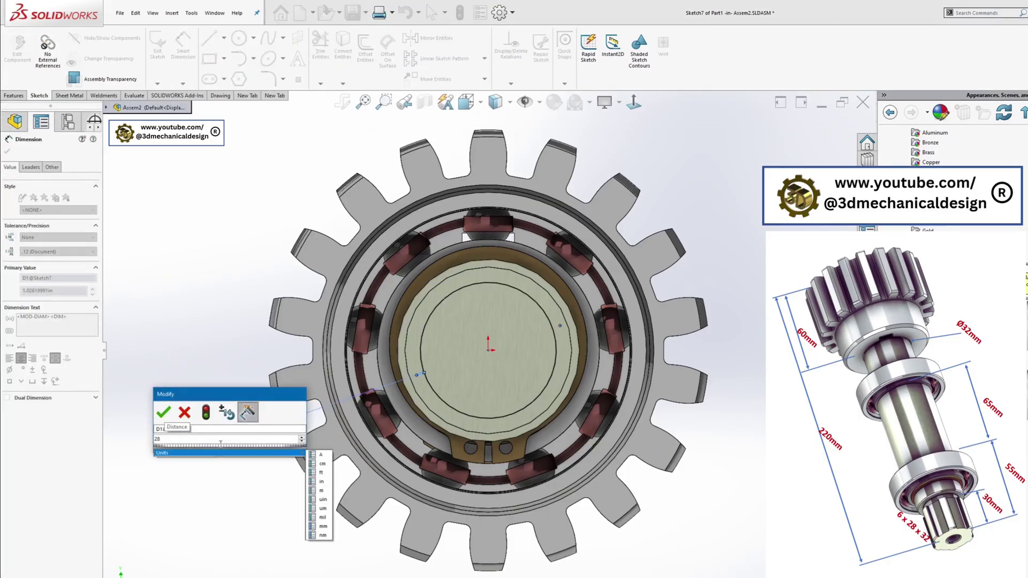
left_click(165, 412)
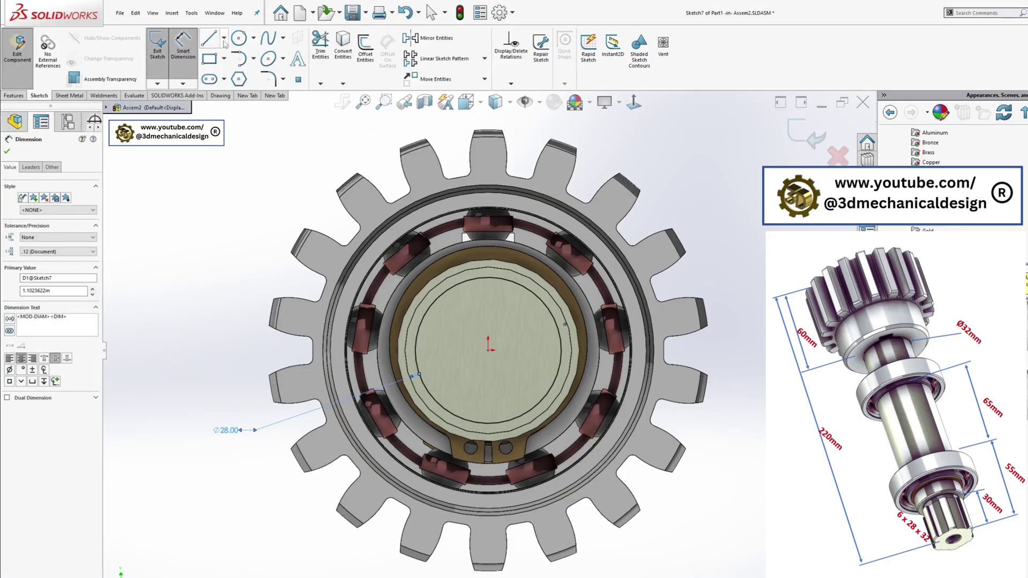
Step: Add a larger concentric circle with a radius of about 1.25 in, enclosing the shaft and the bearing rings
left_click(238, 40)
left_click(488, 350)
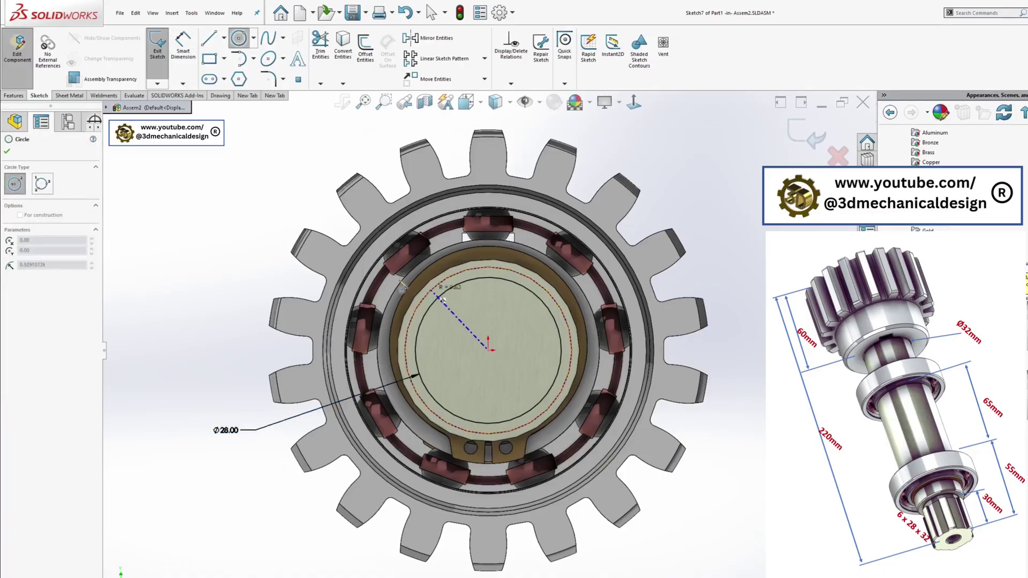
left_click(327, 332)
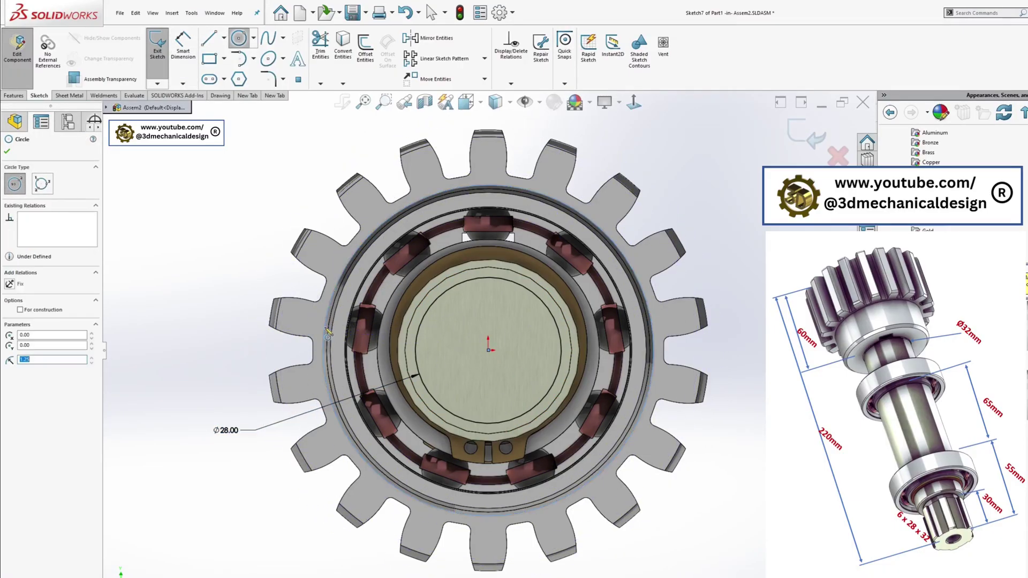
key("Escape")
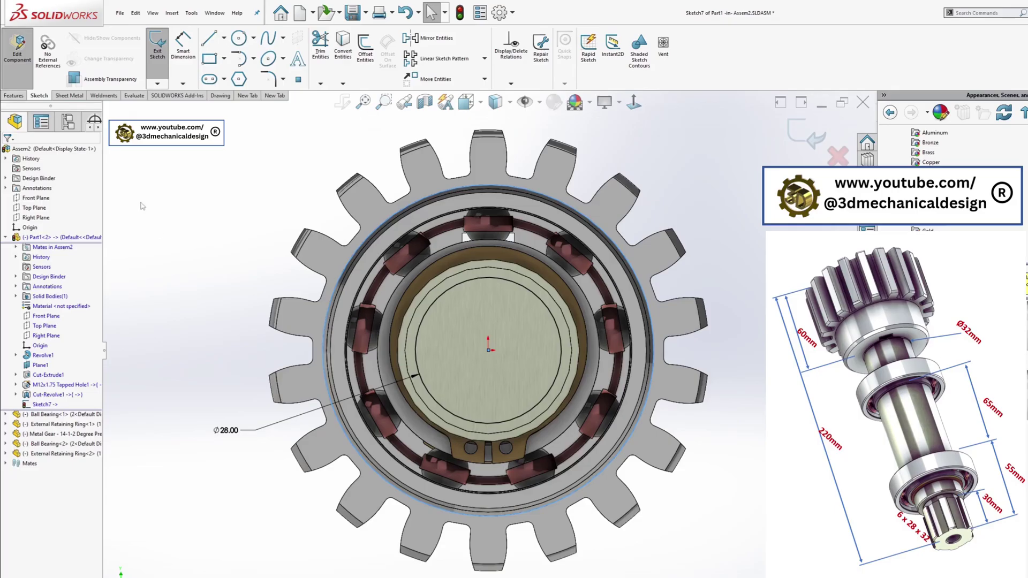
key("Escape")
Step: Extrude-cut the ring between the two circles using Up To Surface, ending at the shaft's nearest shoulder face
left_click(14, 97)
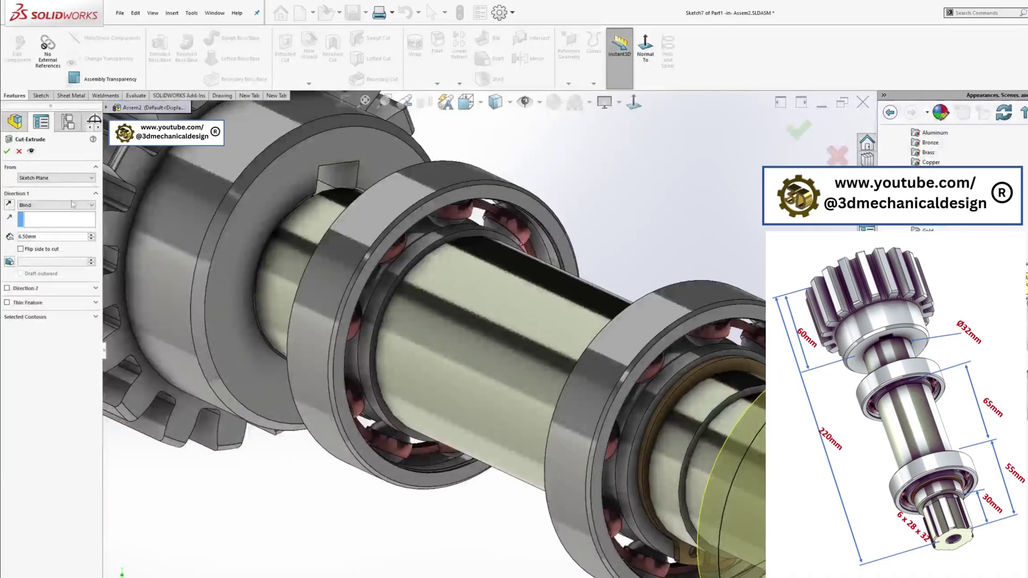
left_click(57, 205)
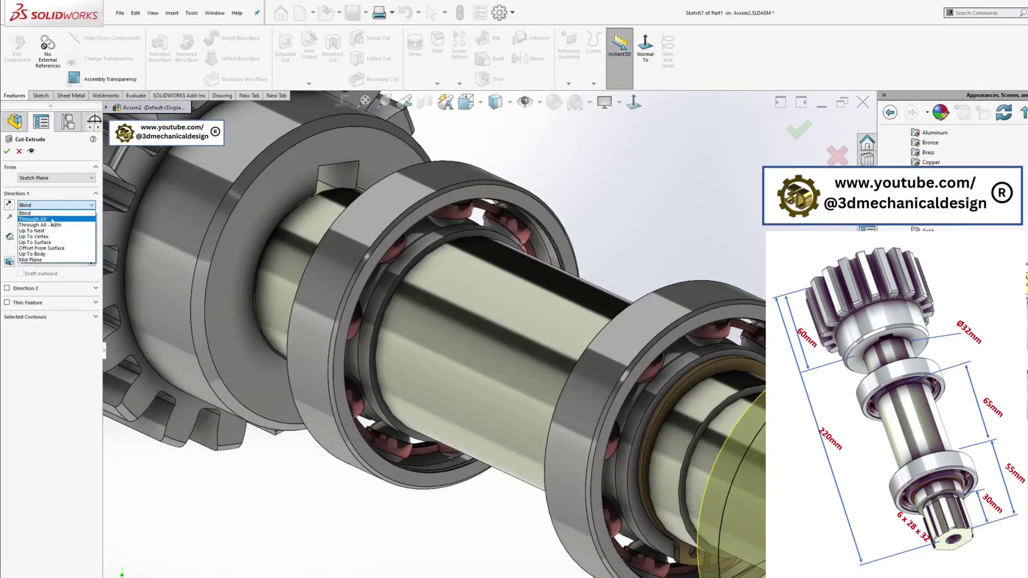
left_click(35, 242)
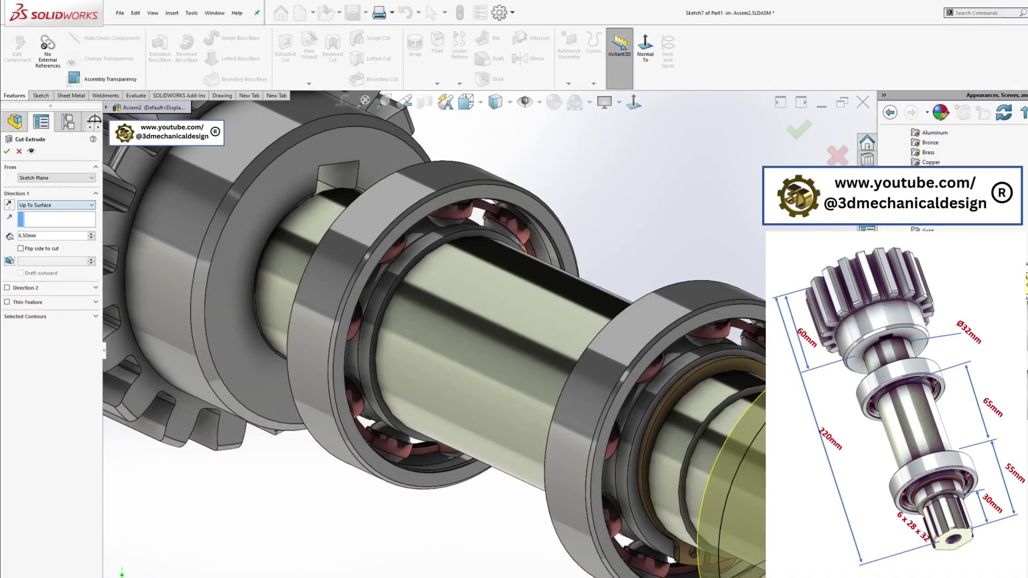
scroll(749, 386, "up", 3)
left_click(748, 386)
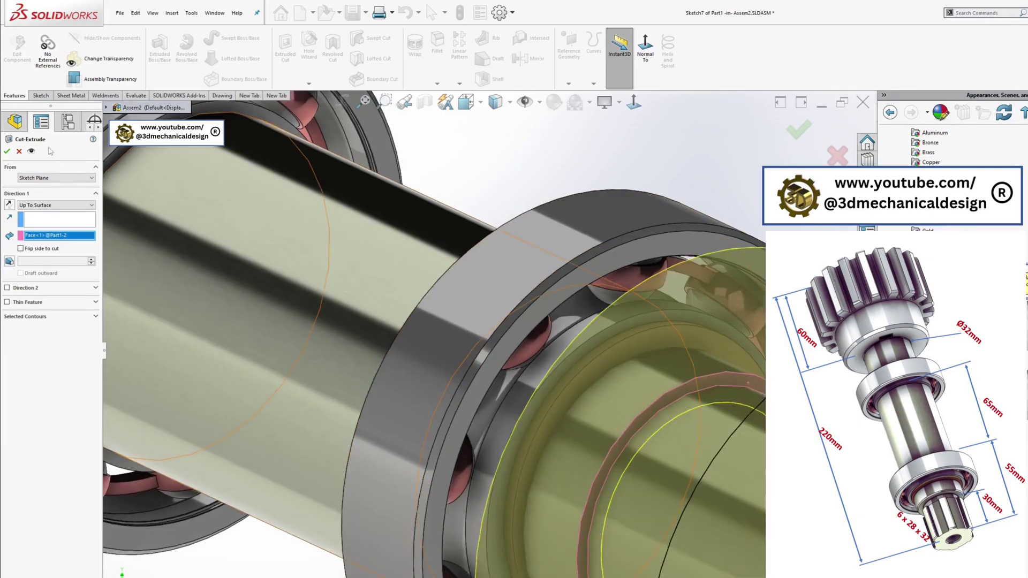
left_click(7, 151)
scroll(599, 259, "down", 5)
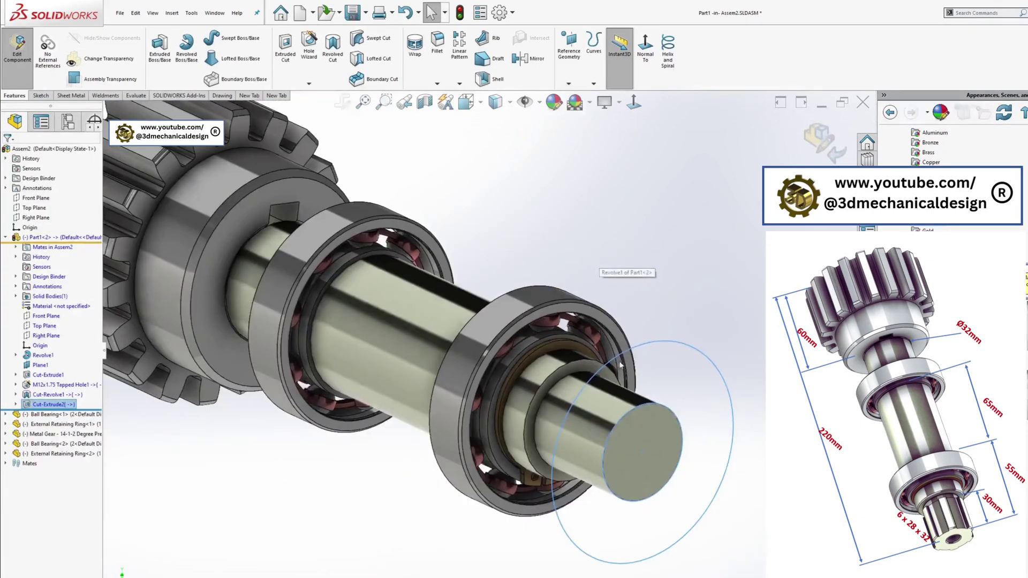
Step: Sketch a vertical construction line about 0.47 in long from the origin on the reduced shaft end face
left_click(643, 433)
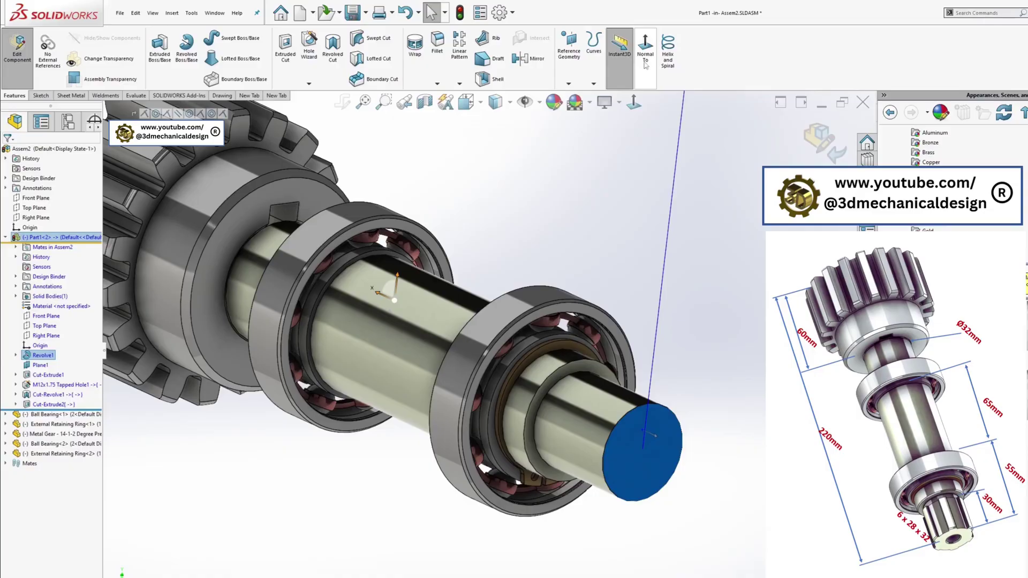
left_click(645, 51)
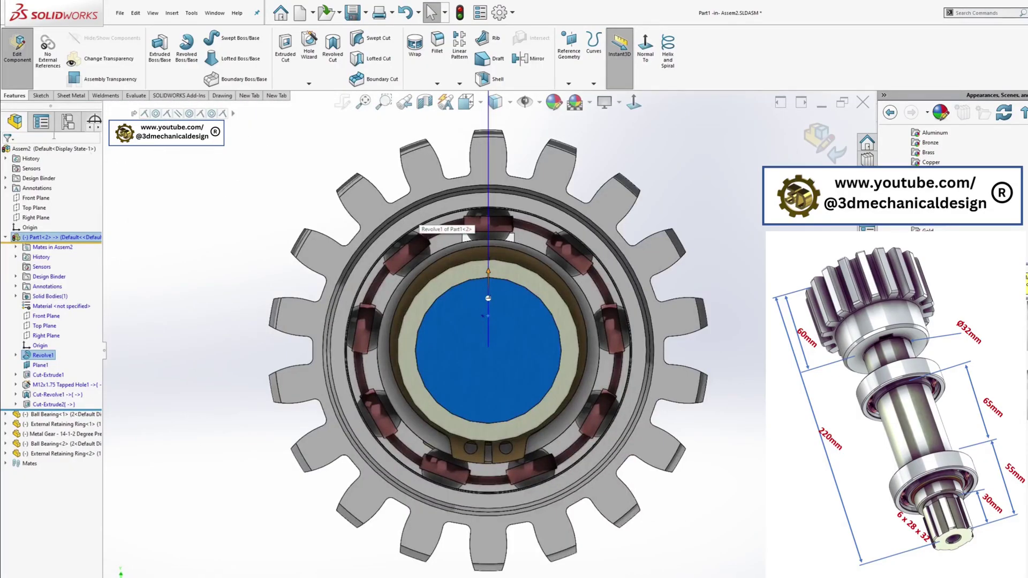
left_click(39, 95)
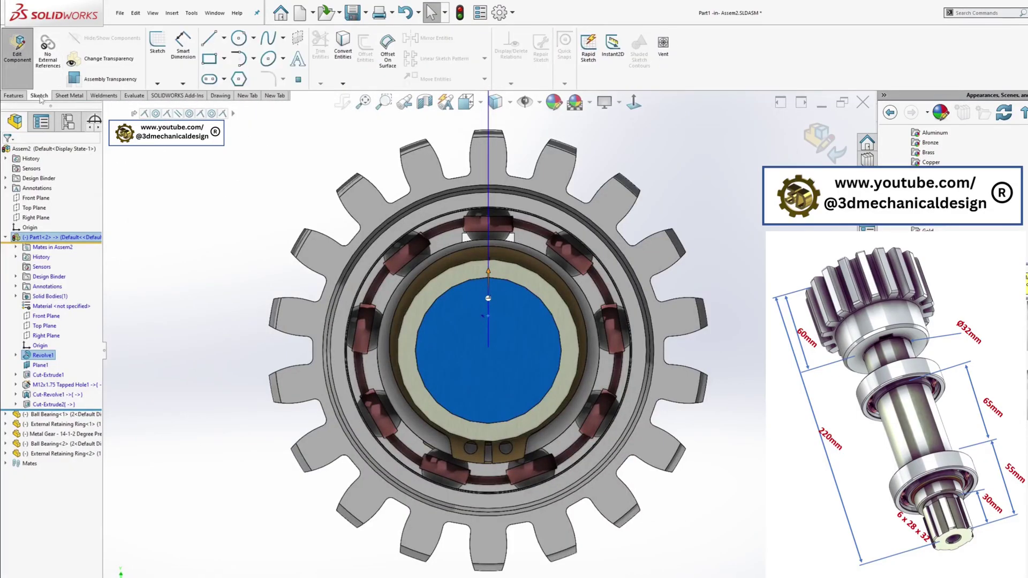
left_click(224, 59)
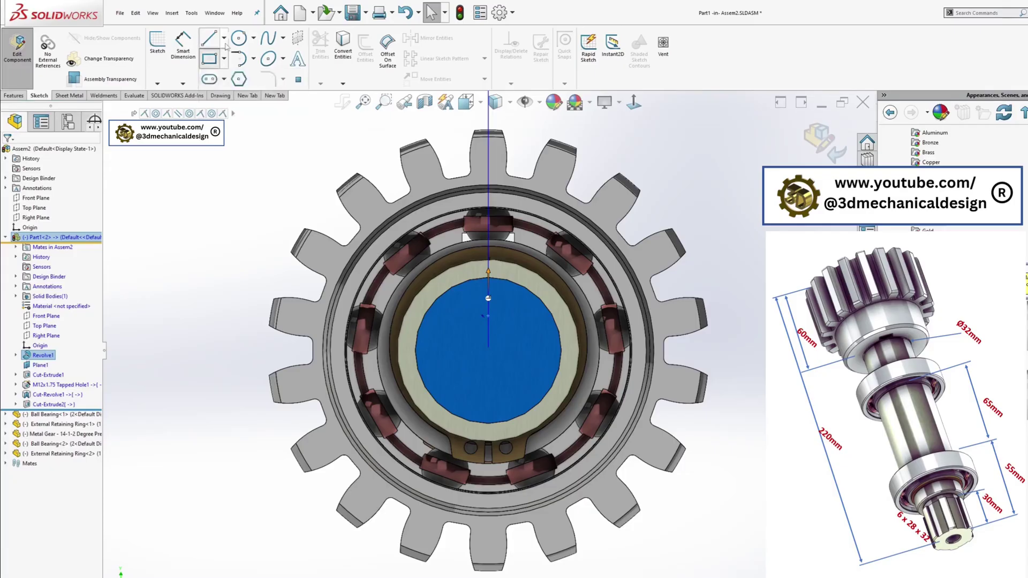
left_click(224, 39)
left_click(227, 62)
left_click(488, 350)
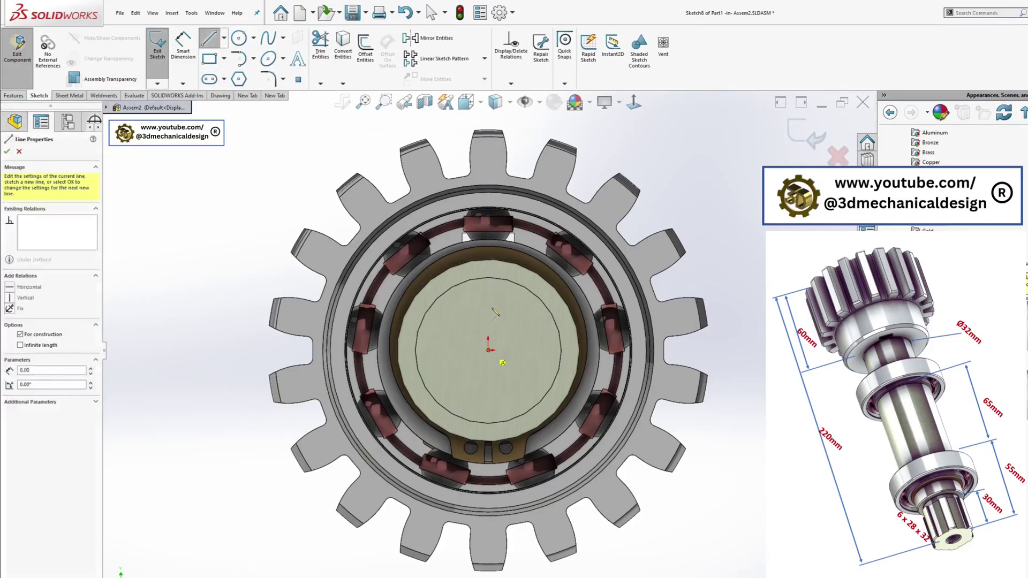
left_click(488, 288)
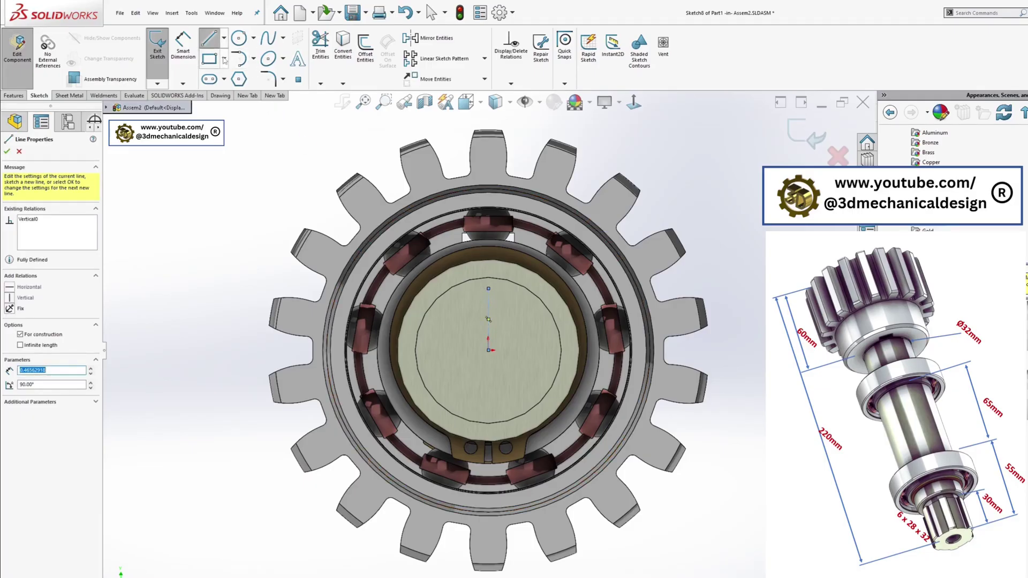
Step: Sketch a narrow upright center rectangle centred on the upper endpoint of the vertical construction line
left_click(224, 59)
left_click(209, 85)
left_click(488, 289)
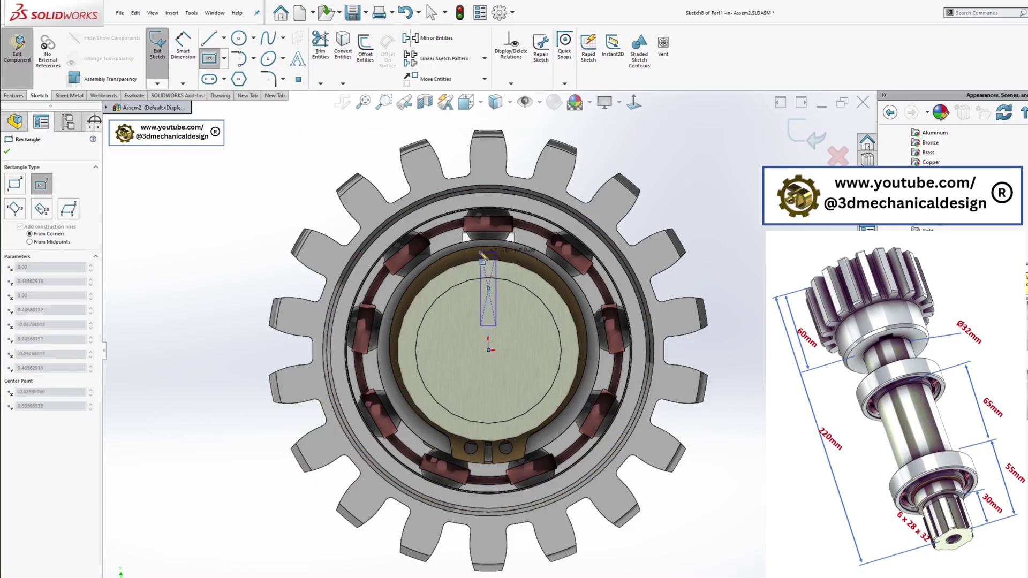
left_click(478, 253)
key("Escape")
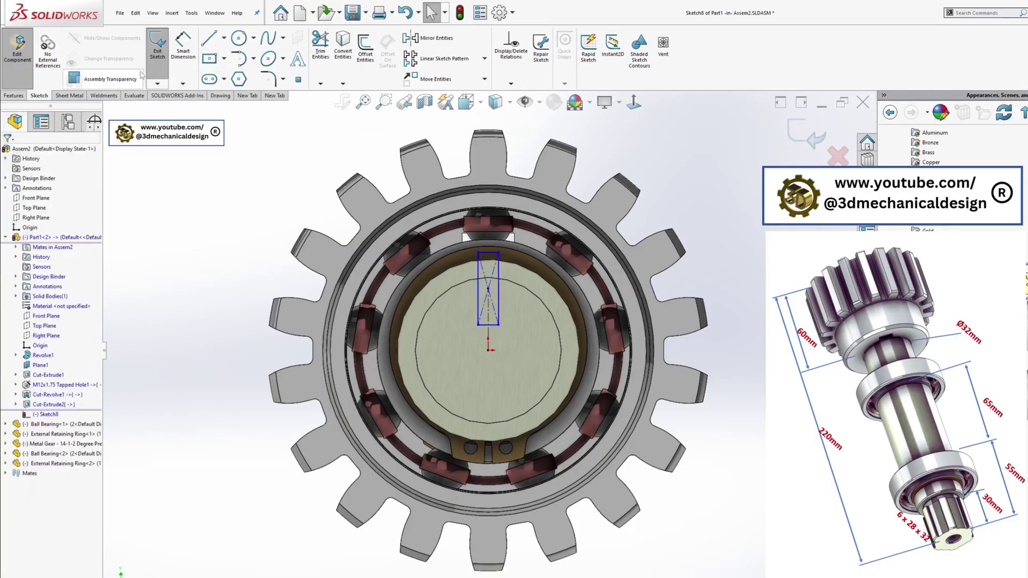
Step: Dimension the rectangle's width as 6 mm
left_click(182, 48)
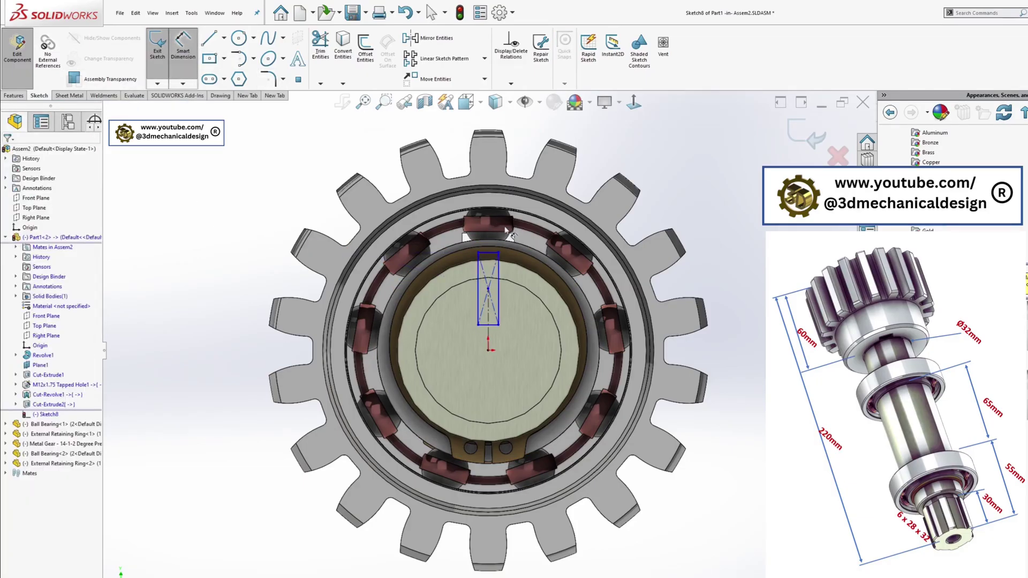
left_click(489, 254)
left_click(500, 129)
type("6")
key("Return")
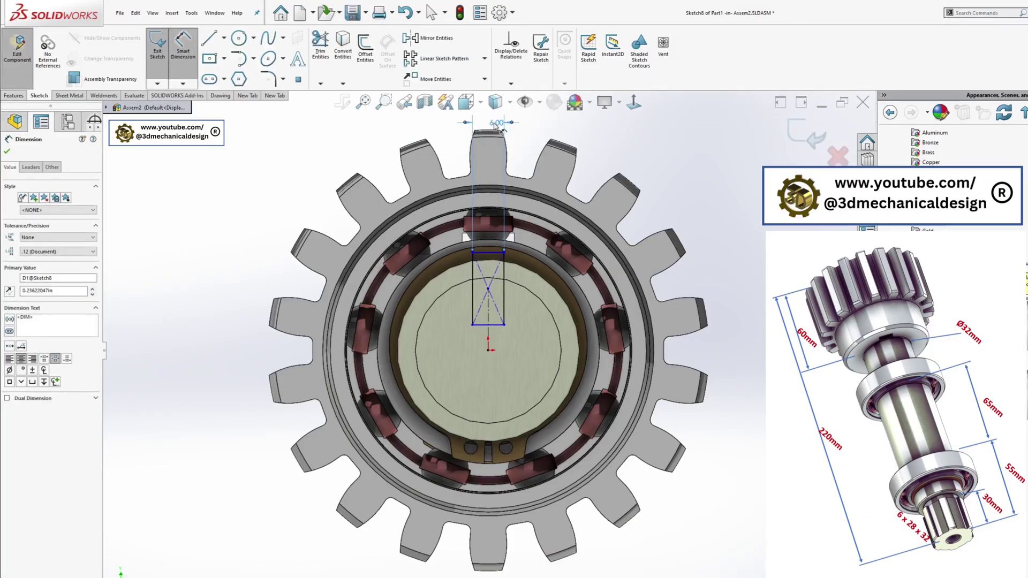
key("Escape")
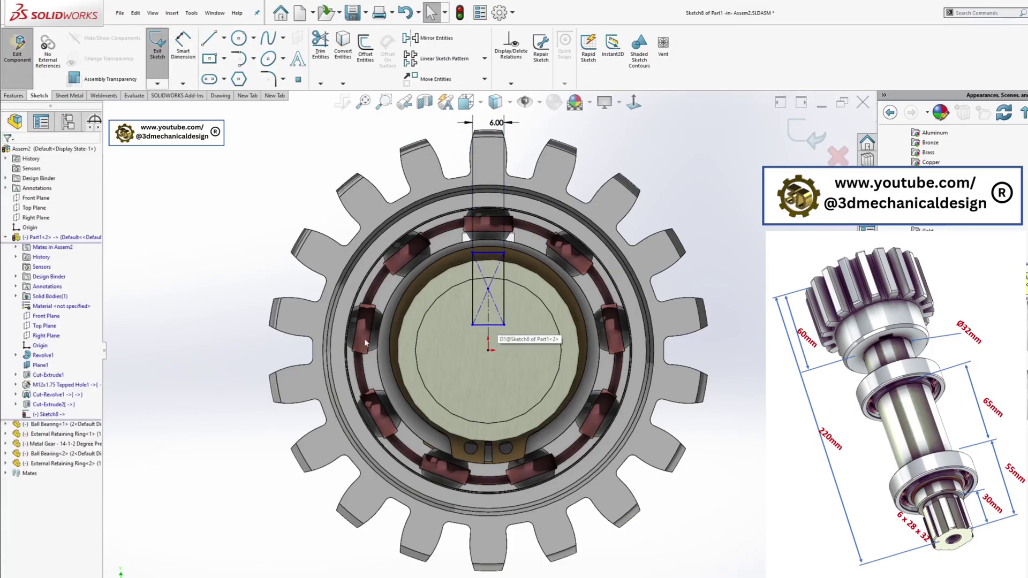
Step: Sketch an origin-centred circle through the rectangle's upper corner and convert the rectangle's top edge to construction geometry
left_click(239, 38)
left_click(488, 350)
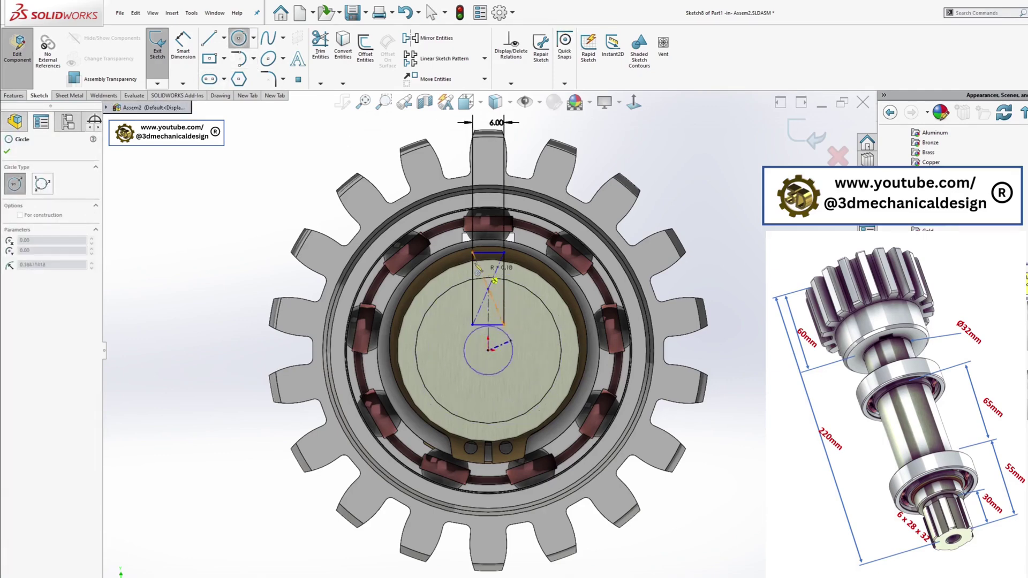
left_click(473, 252)
scroll(492, 278, "down", 5)
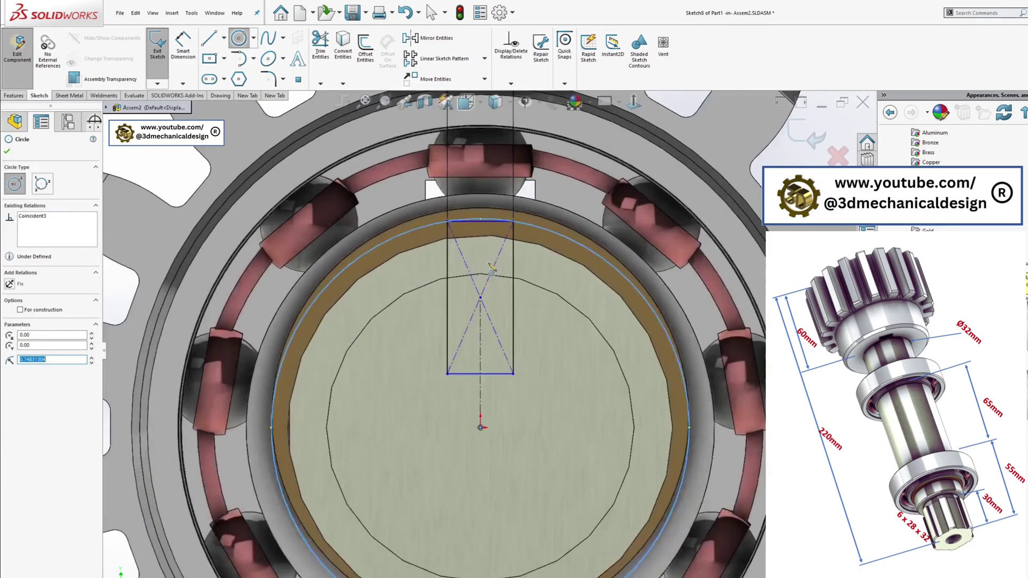
key("Escape")
left_click(483, 221)
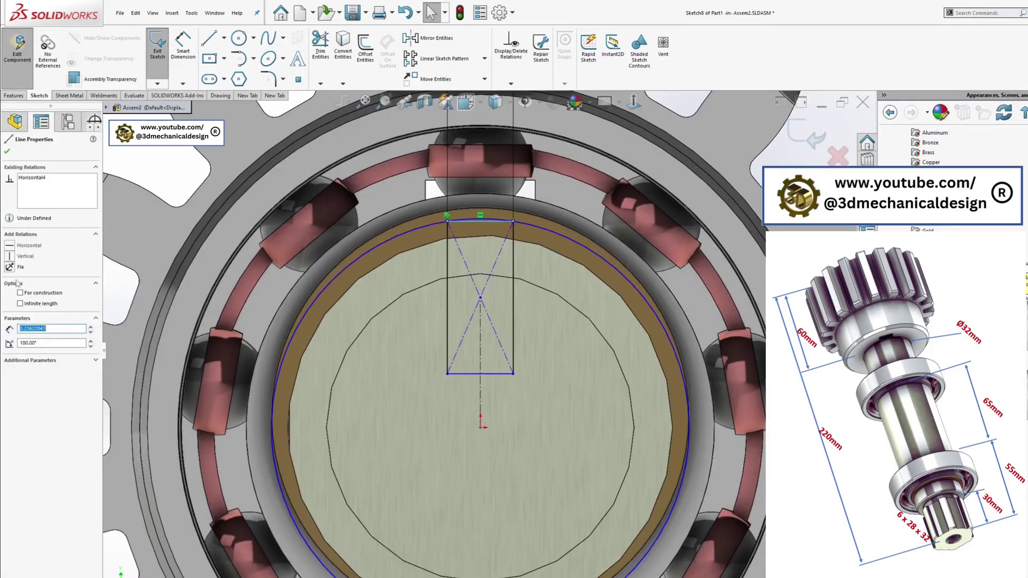
left_click(491, 316)
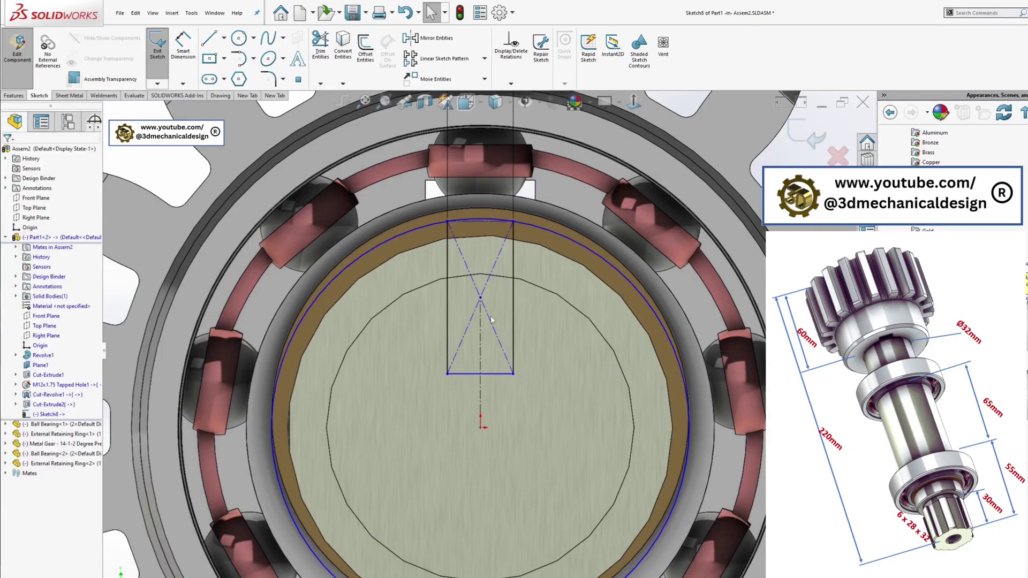
Step: Dimension the diameter of the circle through the rectangle's upper corners as 32 mm
left_click(182, 54)
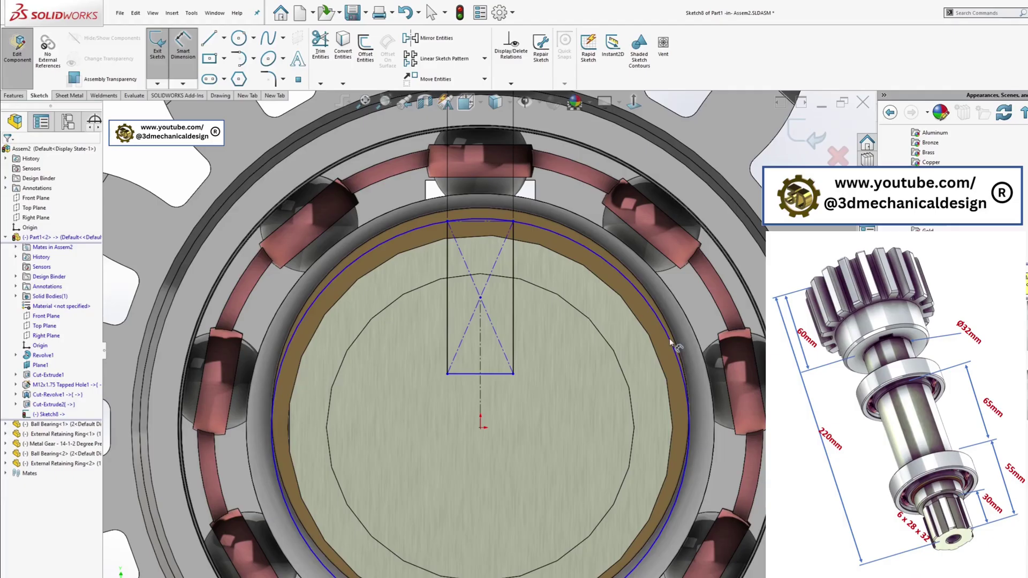
left_click(670, 339)
scroll(669, 338, "up", 4)
left_click(722, 240)
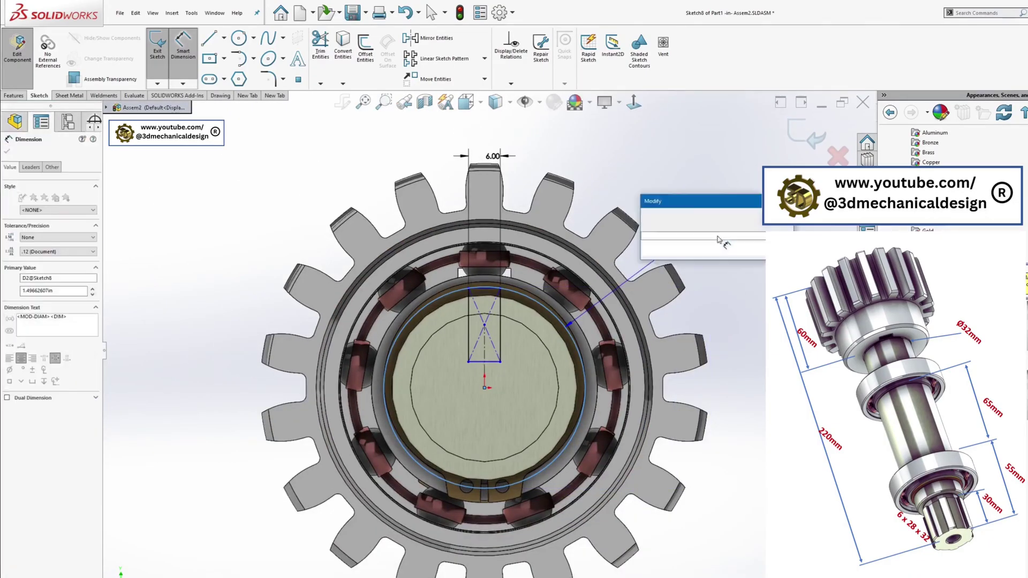
type("32")
key("Return")
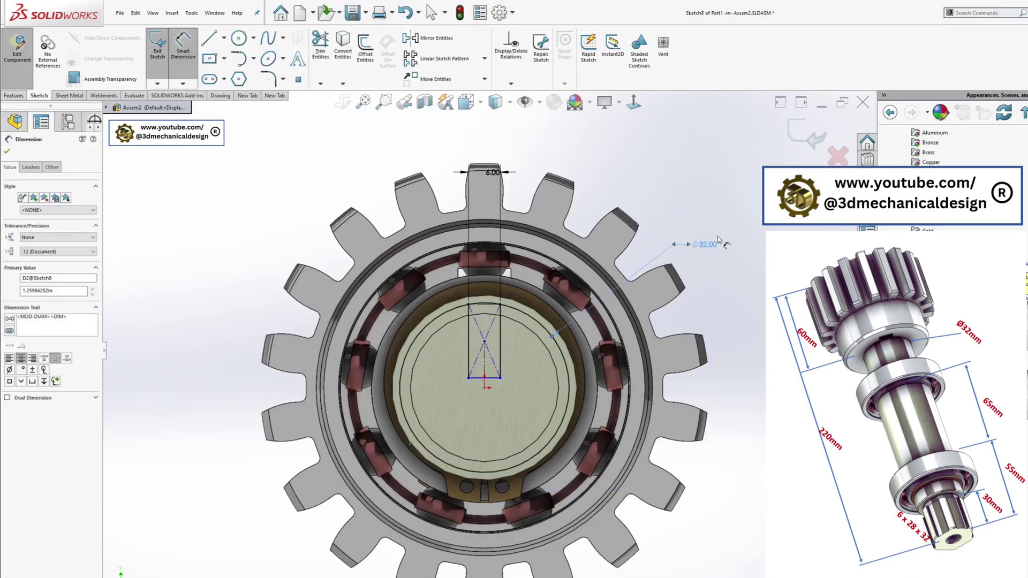
Step: Dimension the rectangle's height, accepting the proposed value
scroll(460, 351, "down", 3)
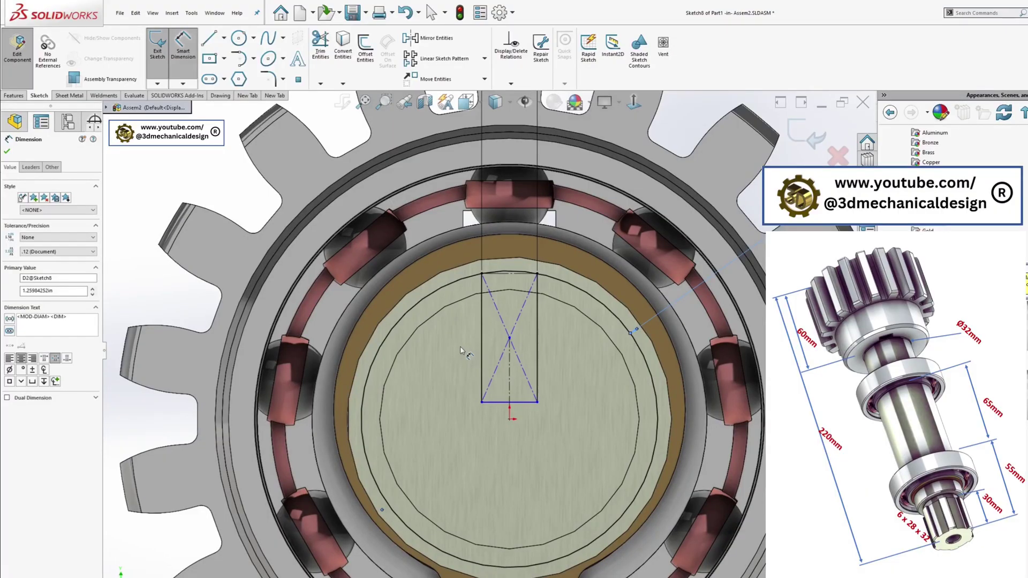
left_click(511, 401)
left_click(552, 343)
key("Return")
key("Escape")
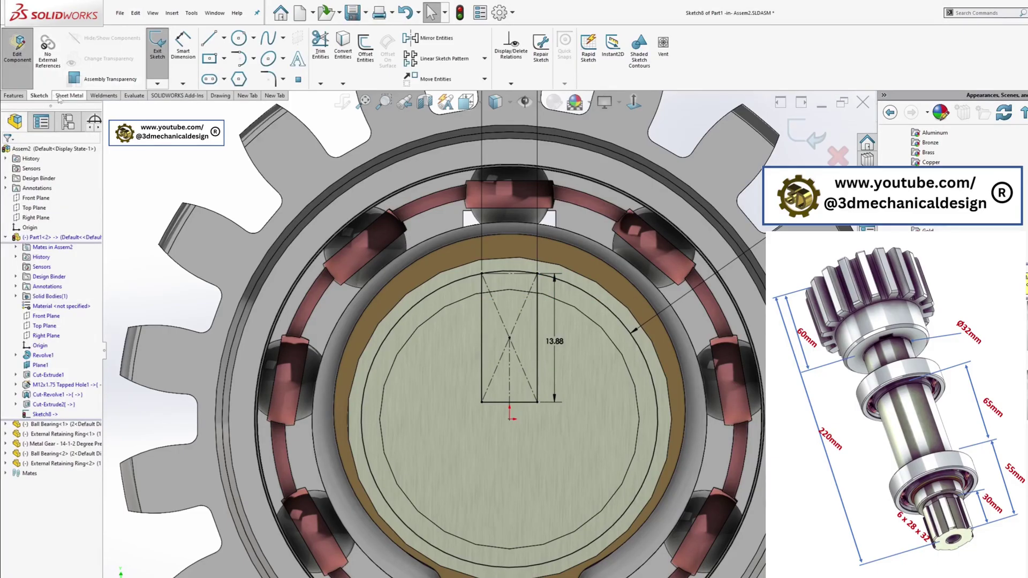
Step: Trim away the 32 mm circle outside the rectangle, leaving only the short arc across its upper end
left_click(14, 96)
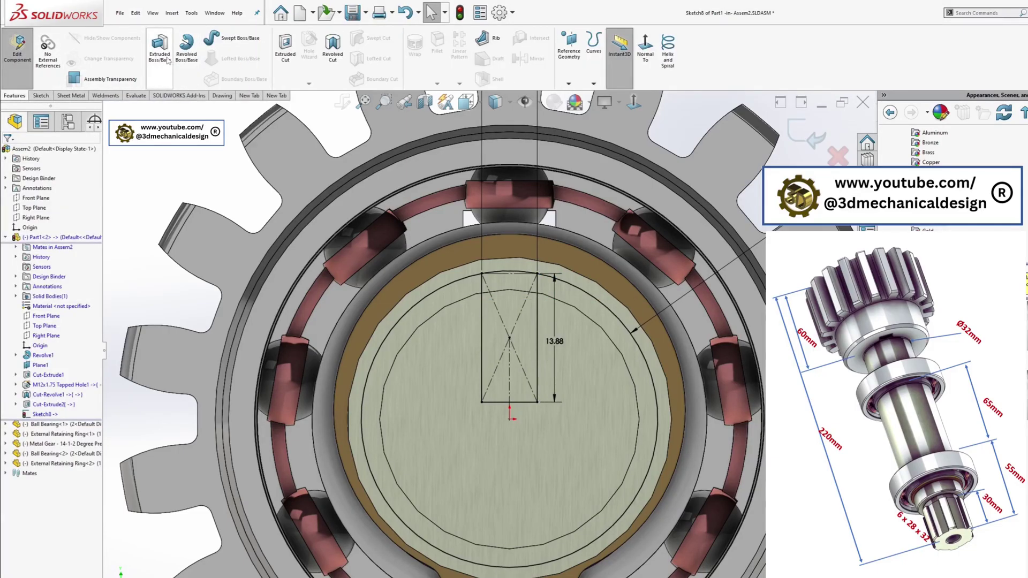
left_click(41, 95)
left_click(320, 46)
left_click(446, 288)
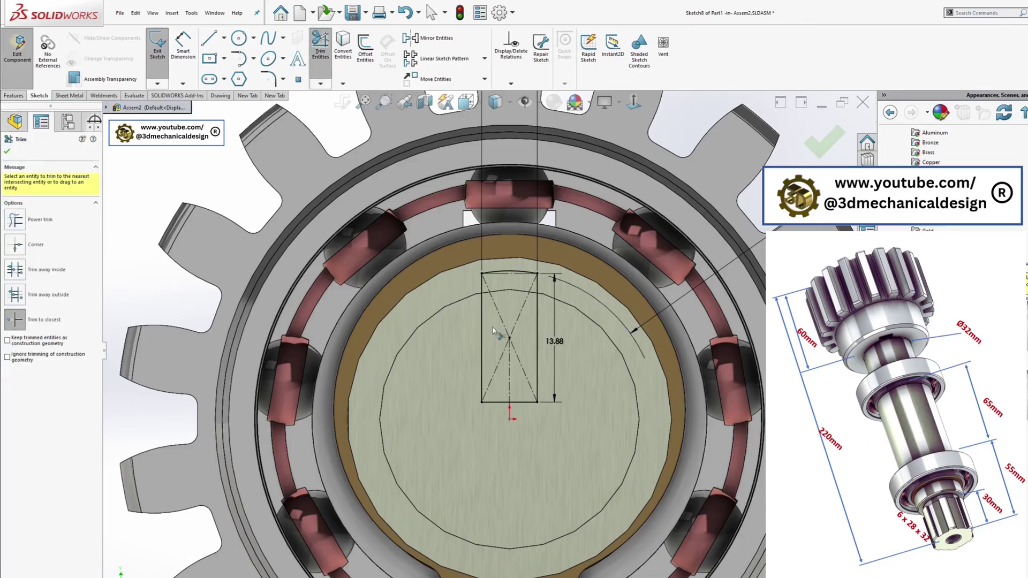
Step: Extrude the spline tooth profile using Up To Surface, ending at the shaft's nearest shoulder face, with Merge result on
scroll(511, 356, "up", 3)
middle_click_drag(498, 325, 523, 381)
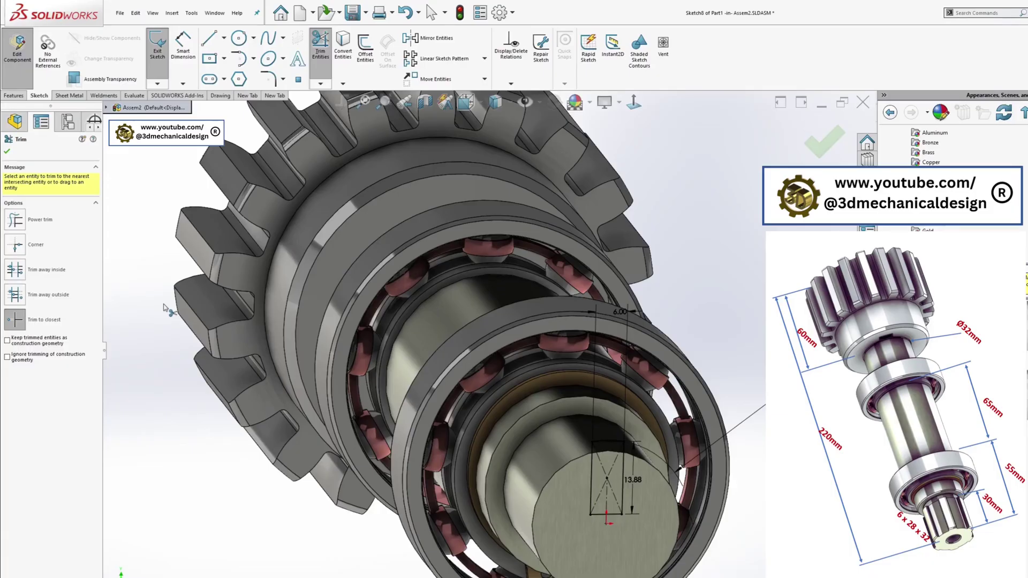
left_click(9, 96)
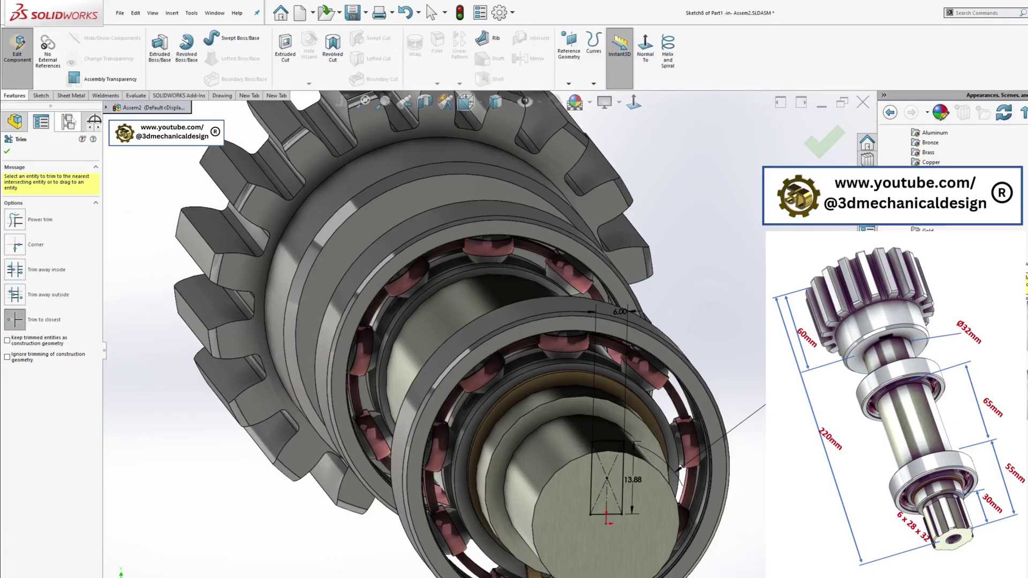
left_click(159, 47)
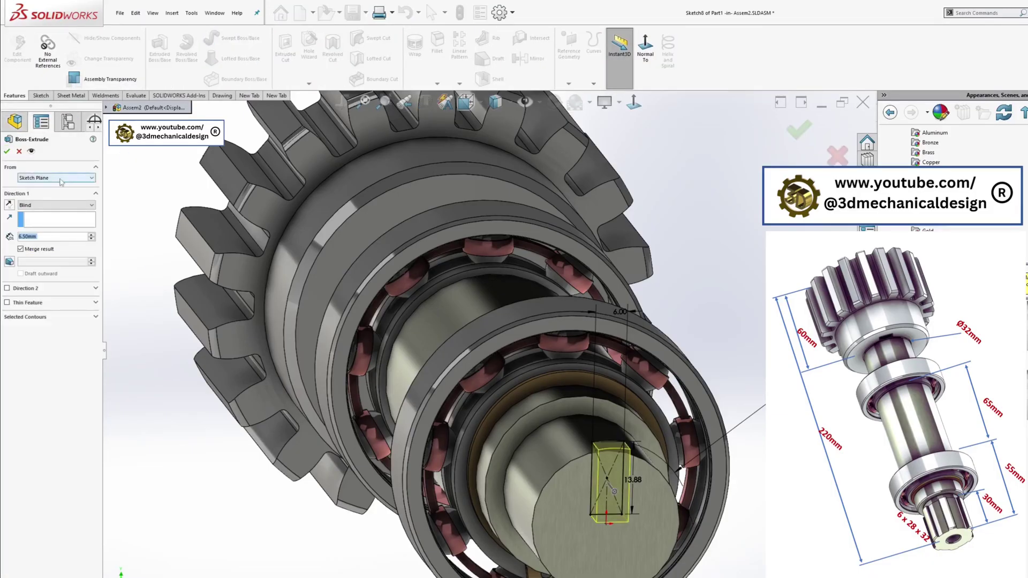
left_click(58, 204)
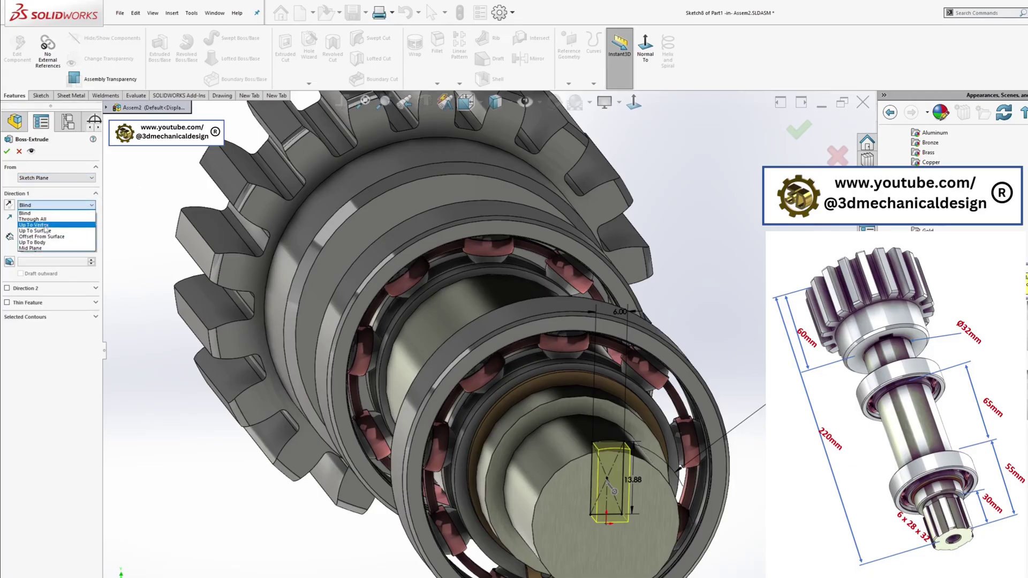
left_click(51, 234)
left_click(560, 410)
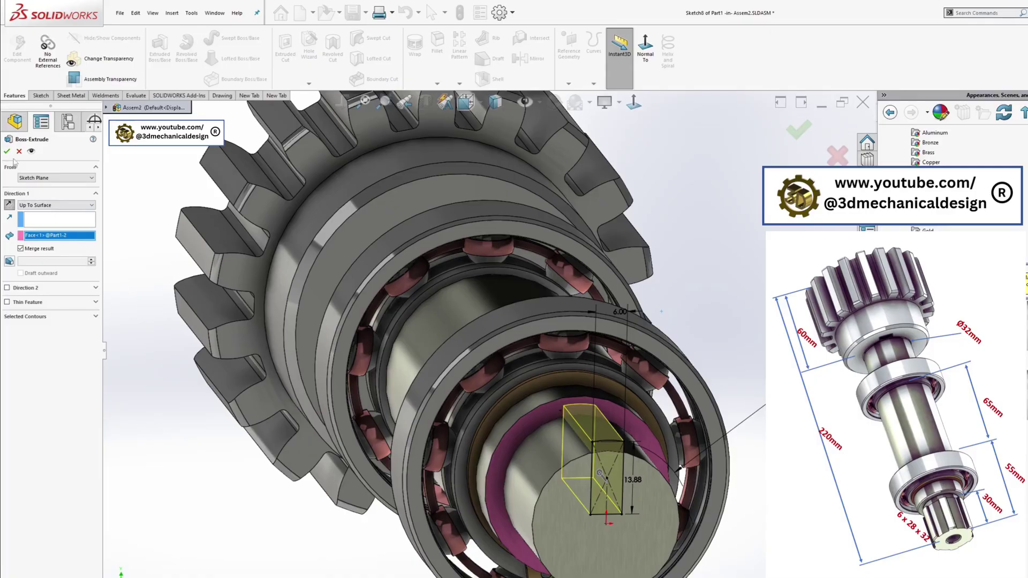
key("Return")
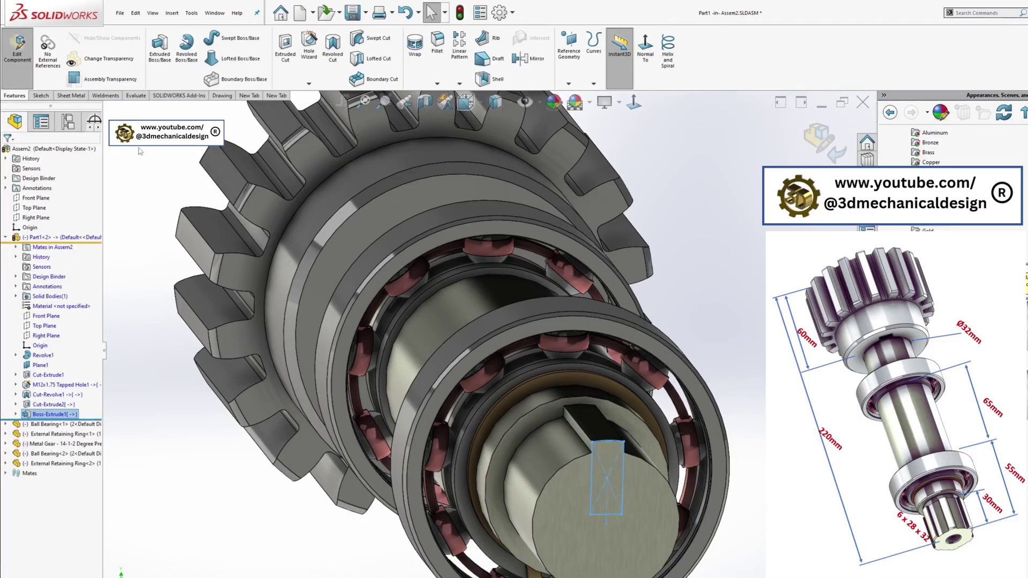
Step: Create a circular pattern of the spline tooth around the shaft with 6 equally spaced instances over 360°
left_click(460, 84)
left_click(485, 107)
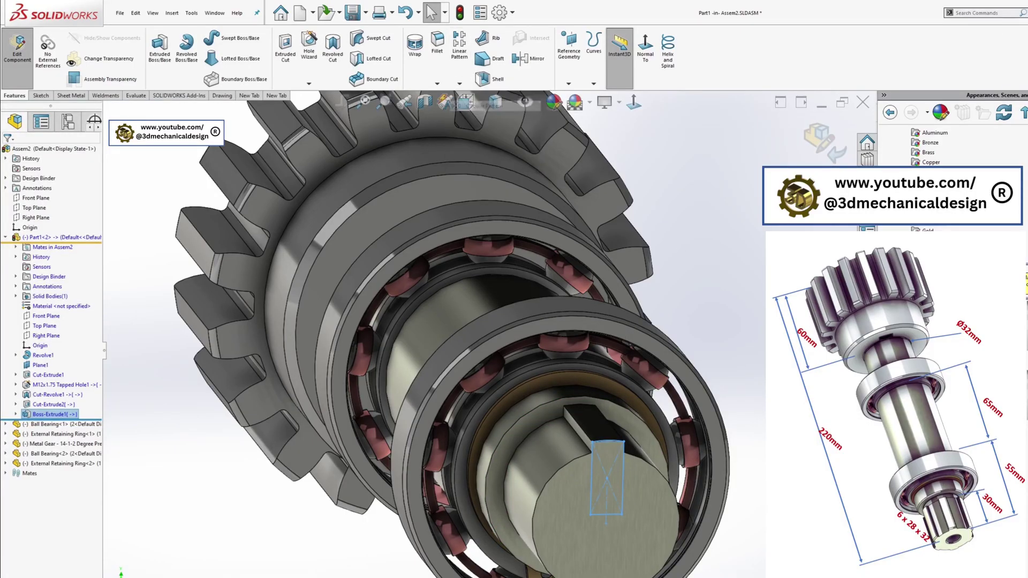
left_click(524, 441)
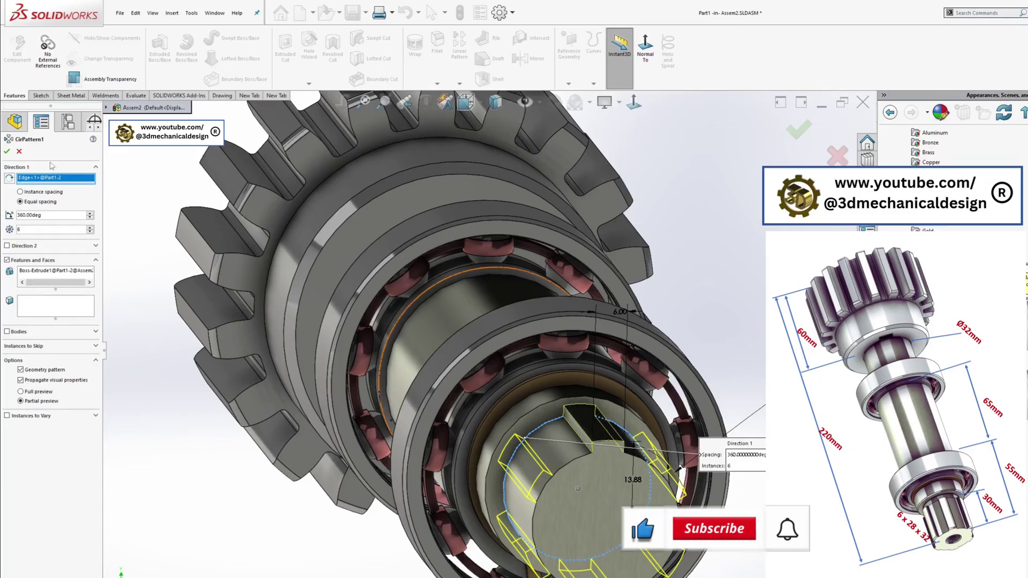
left_click(7, 151)
Step: Leave in-context part editing and reopen the shaft for editing within the assembly
scroll(406, 371, "up", 4)
middle_click_drag(406, 370, 471, 406)
left_click(824, 142)
scroll(514, 353, "up", 3)
middle_click_drag(589, 369, 620, 380)
scroll(482, 353, "down", 3)
left_click(681, 395)
left_click(720, 297)
Step: Add an ANSI Metric M12x1.75 bottoming tapped hole, 29.25 mm deep with 24 mm thread, at the centre of the splined end face
left_click(619, 380)
left_click(633, 101)
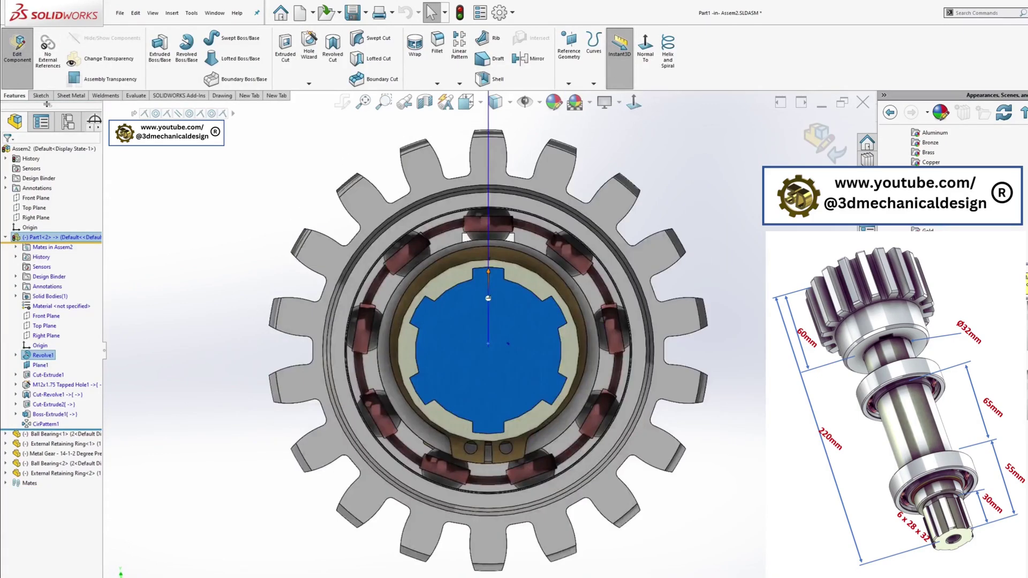
left_click(309, 46)
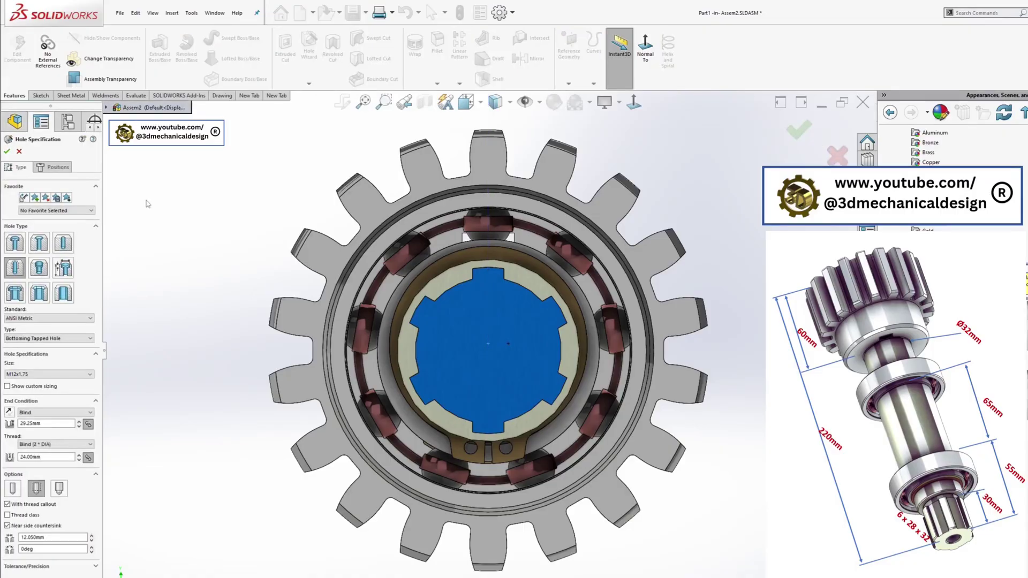
left_click(58, 167)
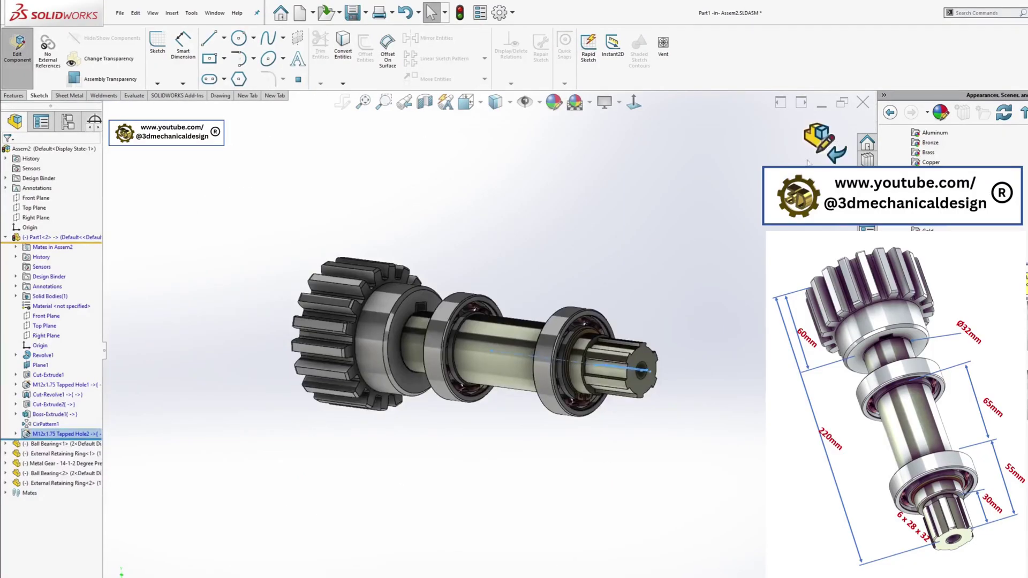
Step: Finish editing the shaft in context and save the assembly
left_click(819, 144)
middle_click_drag(503, 268, 344, 201)
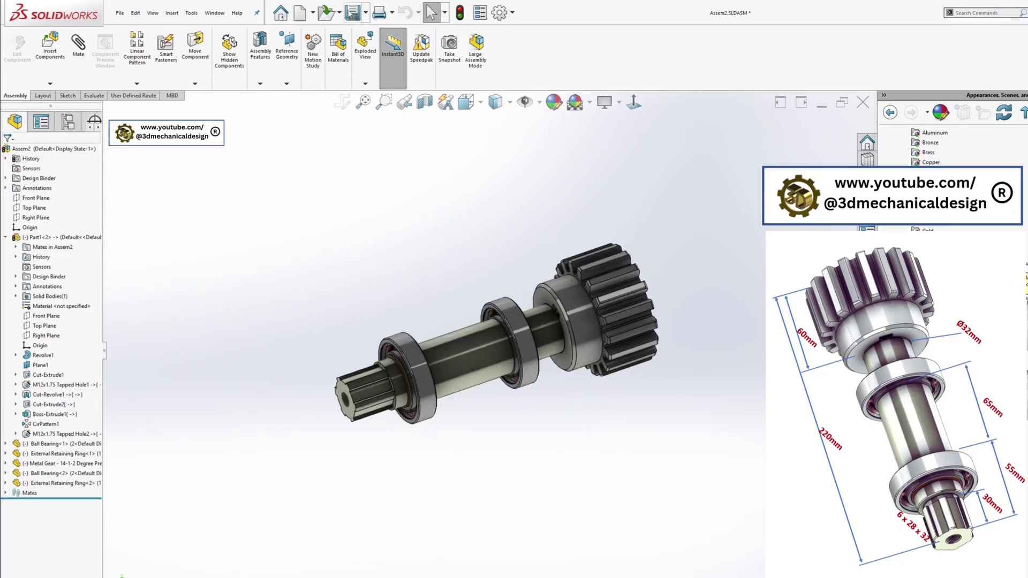
left_click(351, 13)
left_click(170, 138)
Step: Examine the finished assembly from several angles, focusing on the gear, bearings, retaining rings and splined shaft end
scroll(543, 369, "down", 2)
middle_click_drag(338, 364, 376, 348)
scroll(376, 348, "down", 4)
left_click(381, 343)
left_click(279, 394)
key("Escape")
scroll(376, 348, "up", 2)
middle_click_drag(279, 374, 337, 215)
scroll(407, 300, "up", 3)
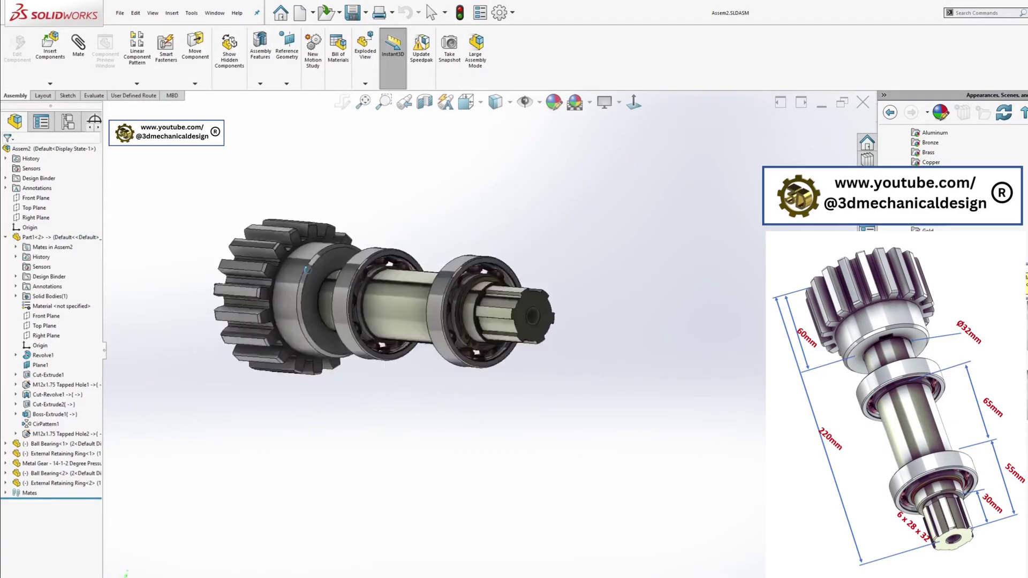
scroll(595, 410, "down", 5)
left_click(525, 351)
scroll(525, 351, "up", 2)
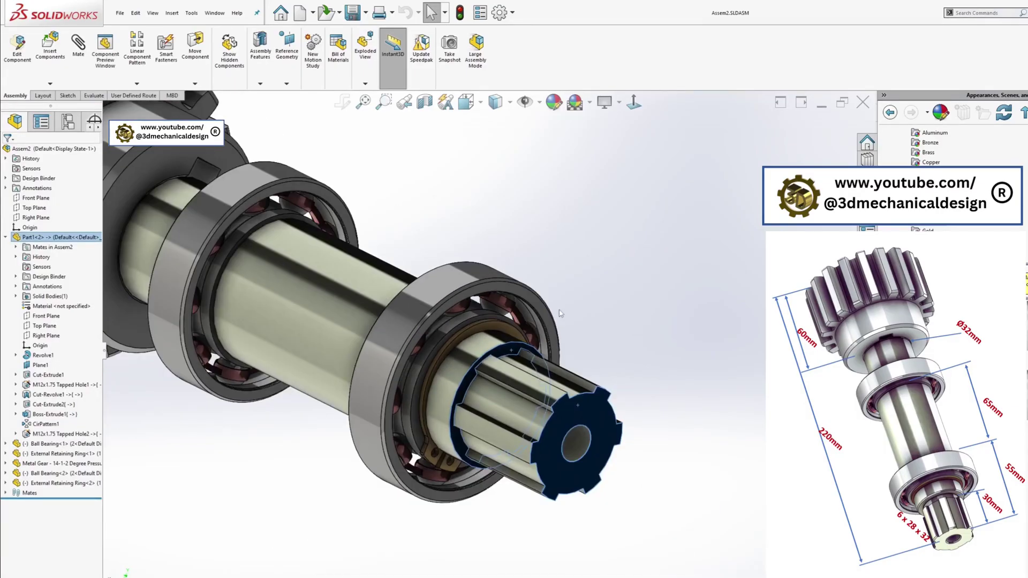
scroll(499, 378, "up", 4)
key("Escape")
middle_click_drag(338, 273, 395, 321)
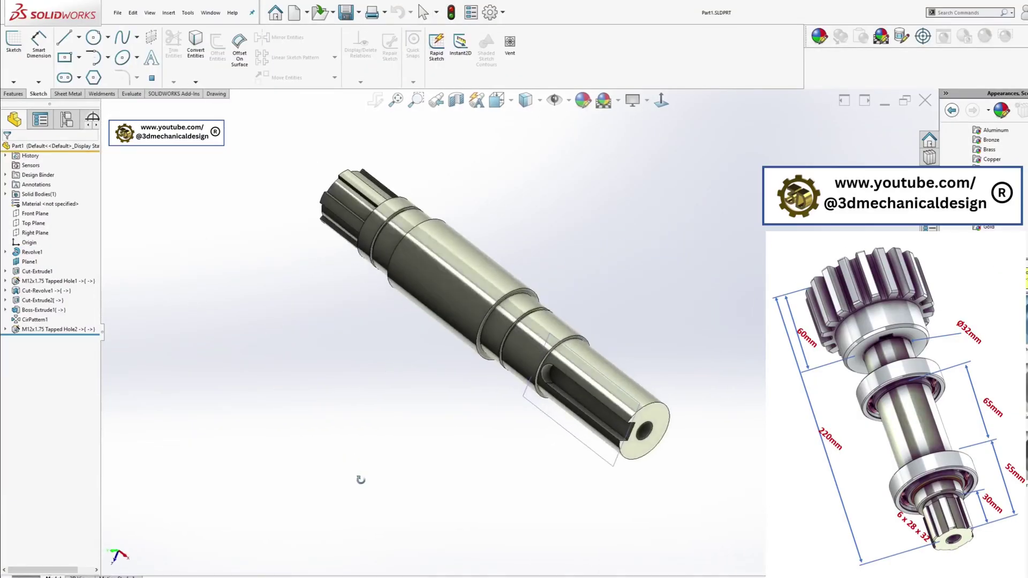
Step: Examine the standalone shaft part's splines, ring grooves, keyway and tapped holes from both ends
middle_click_drag(360, 480, 397, 432)
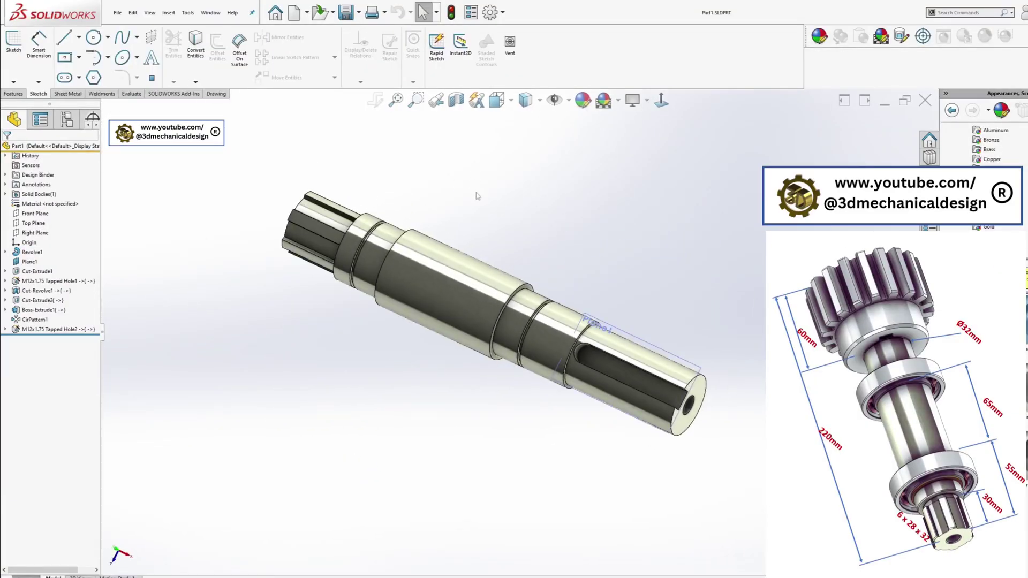
middle_click_drag(476, 256, 672, 209)
scroll(611, 408, "down", 5)
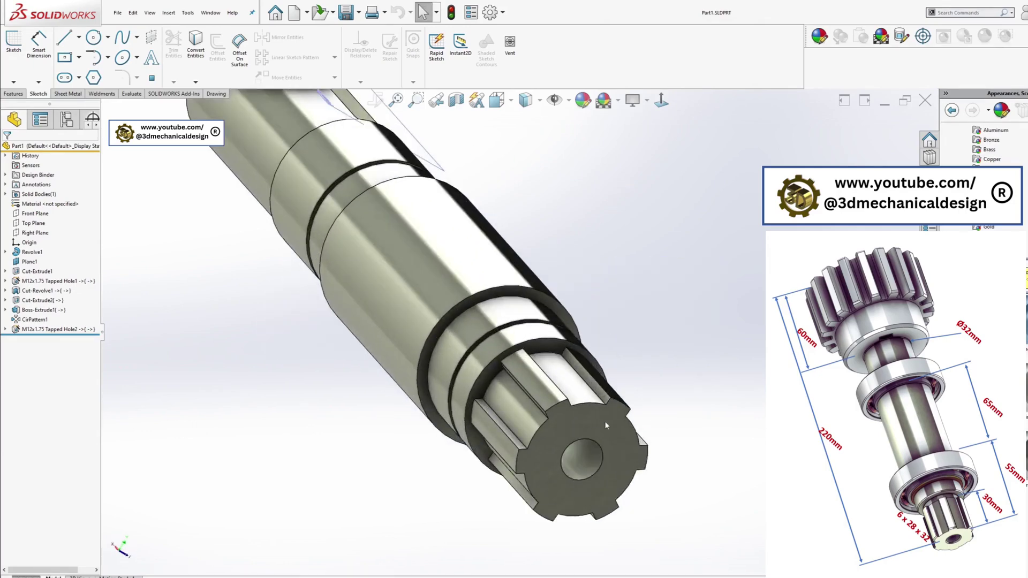
scroll(574, 435, "up", 4)
middle_click_drag(574, 412, 433, 369)
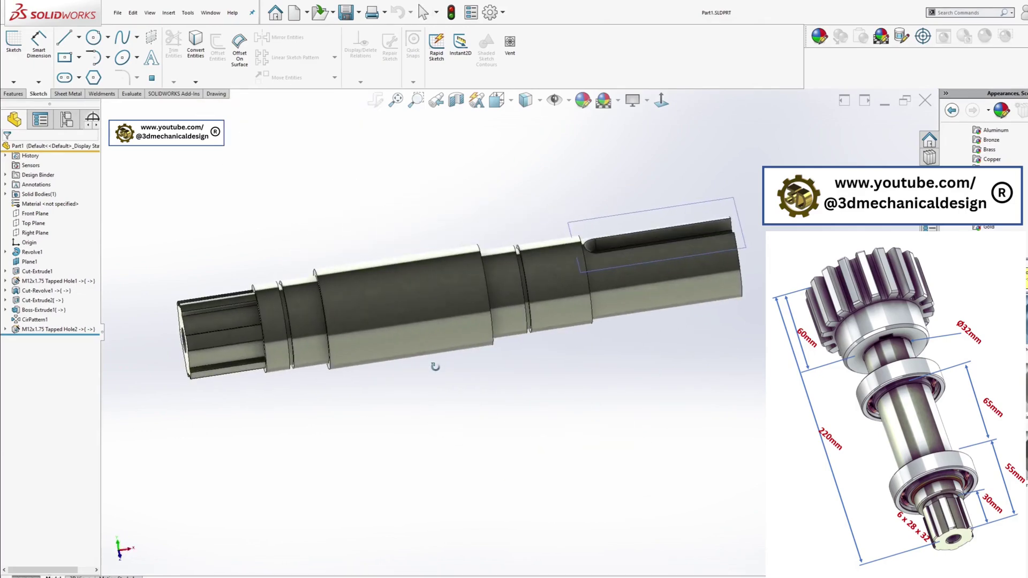
middle_click_drag(526, 274, 715, 248)
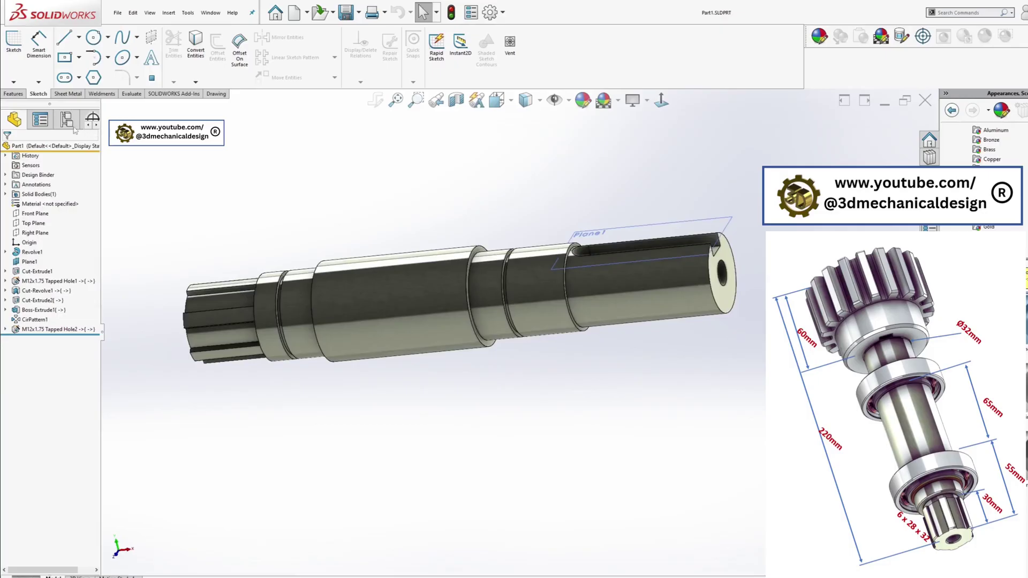
Step: Start a 0.75 mm by 45° chamfer and pick both end edges of the shaft's largest-diameter middle section
left_click(21, 96)
left_click(289, 82)
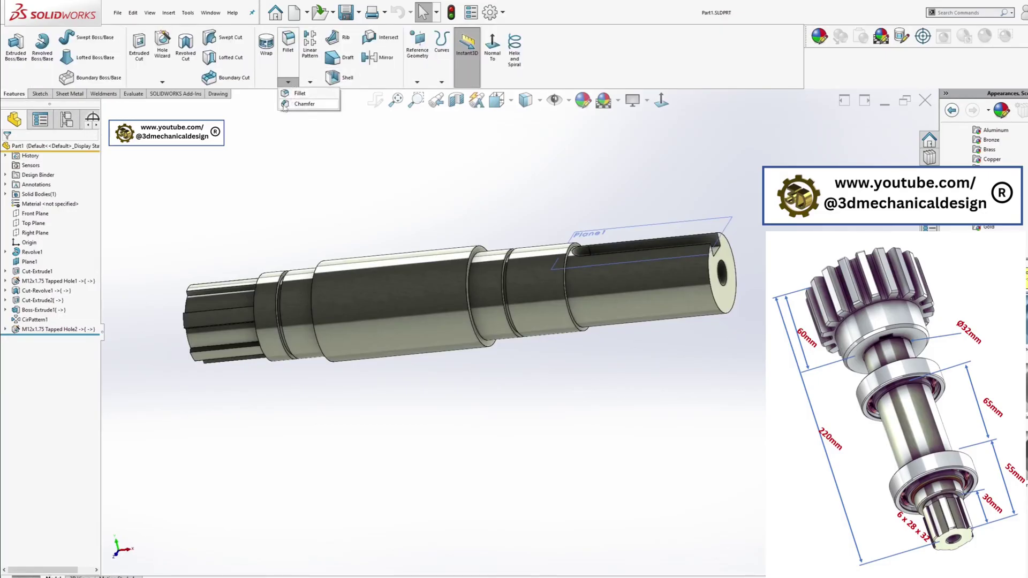
left_click(284, 105)
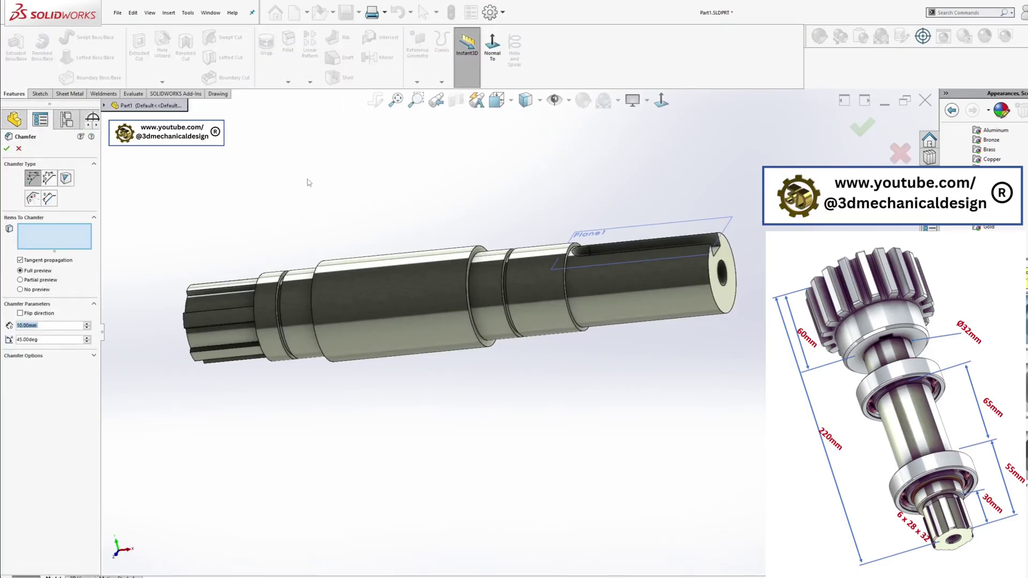
scroll(331, 163, "up", 5)
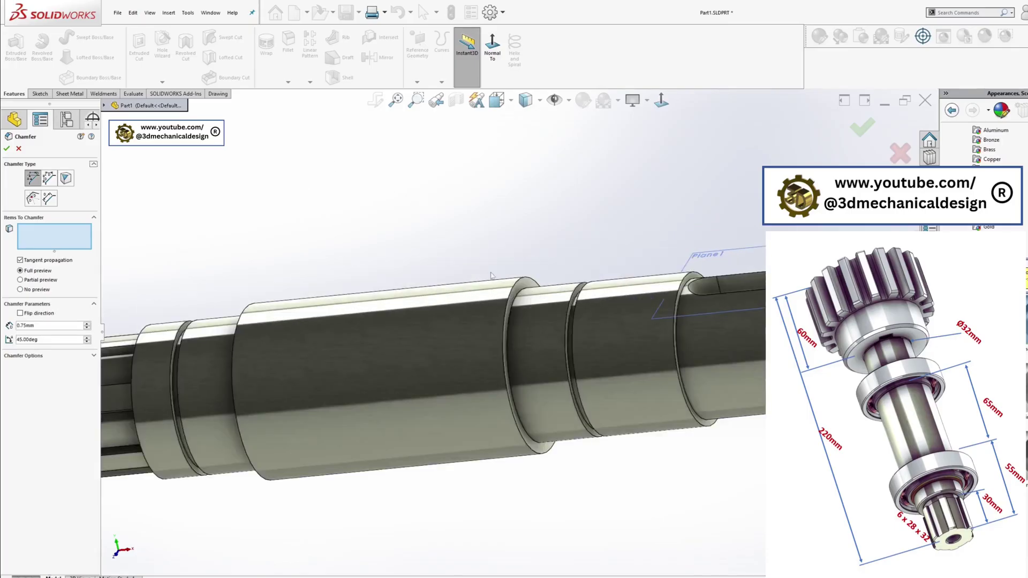
left_click(533, 298)
middle_click_drag(457, 326, 546, 328)
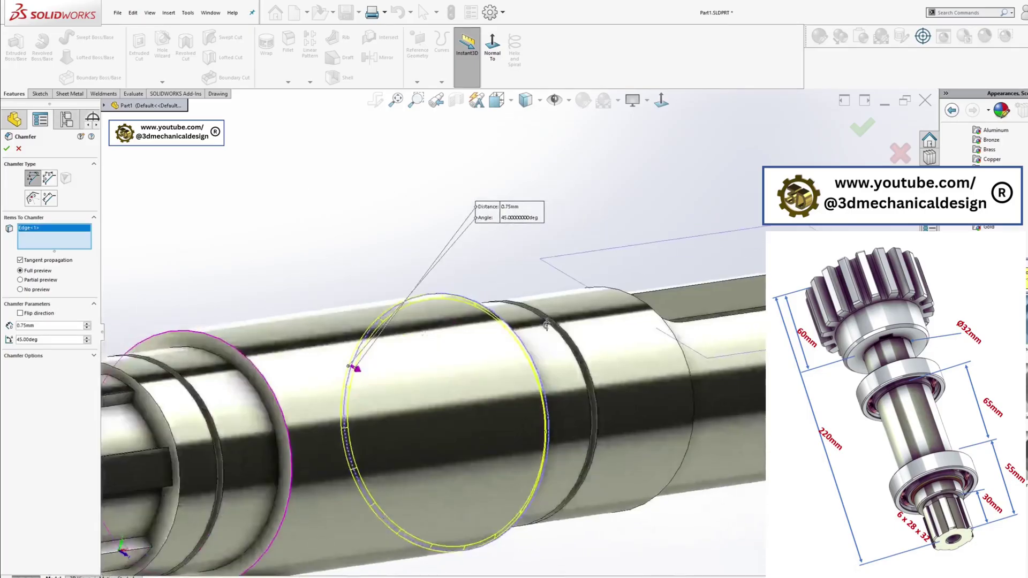
left_click(249, 362)
scroll(249, 363, "down", 3)
scroll(239, 366, "up", 3)
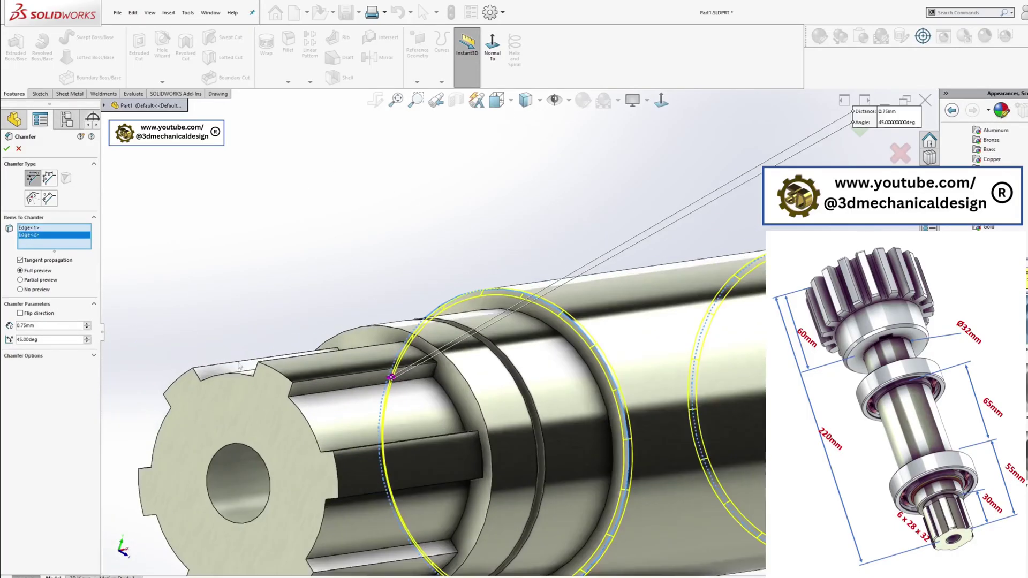
Step: Add the outer end edges of all six spline teeth to the 0.75 mm chamfer
left_click(271, 371)
left_click(182, 376)
middle_click_drag(182, 377, 321, 369)
scroll(215, 427, "down", 3)
left_click(303, 422)
middle_click_drag(303, 422, 378, 498)
left_click(368, 475)
scroll(379, 498, "down", 4)
left_click(435, 437)
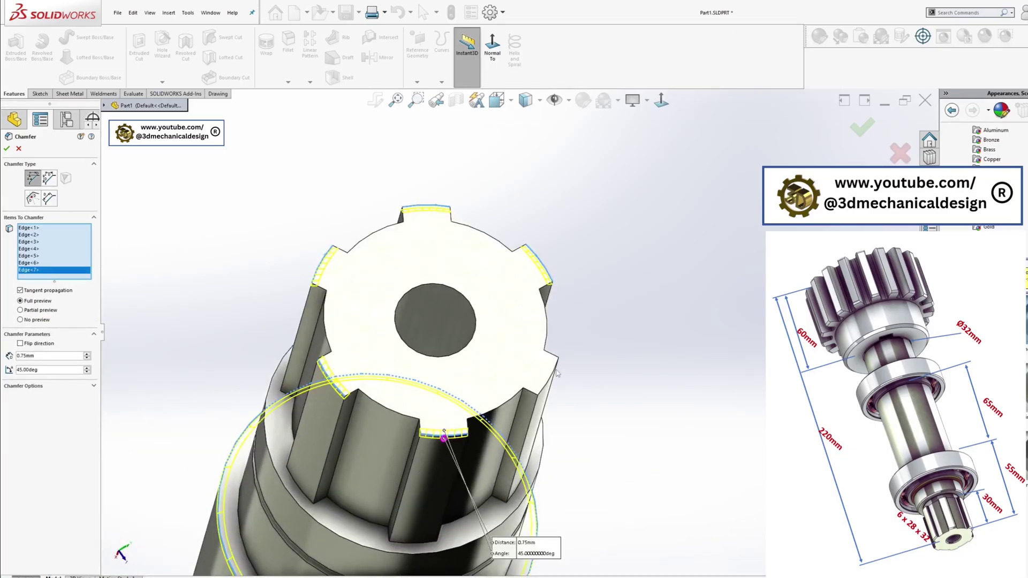
left_click(555, 372)
middle_click_drag(555, 372, 390, 365)
Step: Add both tapped hole rims, the keyway end's outer edge and the two outer bearing-seat shoulder edges, and complete the 0.75 mm chamfer
left_click(486, 312)
scroll(390, 365, "down", 4)
left_click(621, 370)
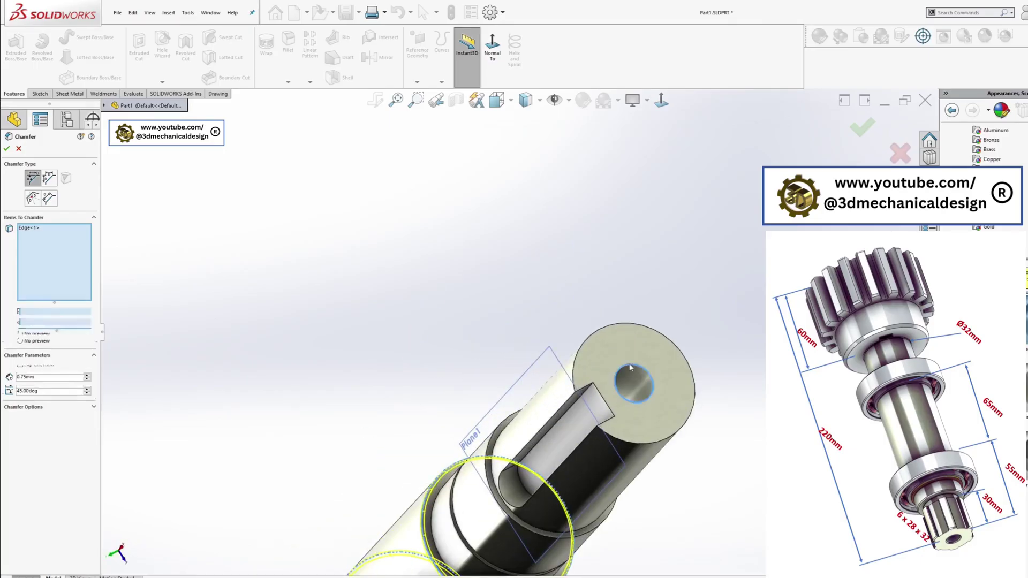
left_click(590, 335)
middle_click_drag(590, 334, 229, 483)
left_click(447, 385)
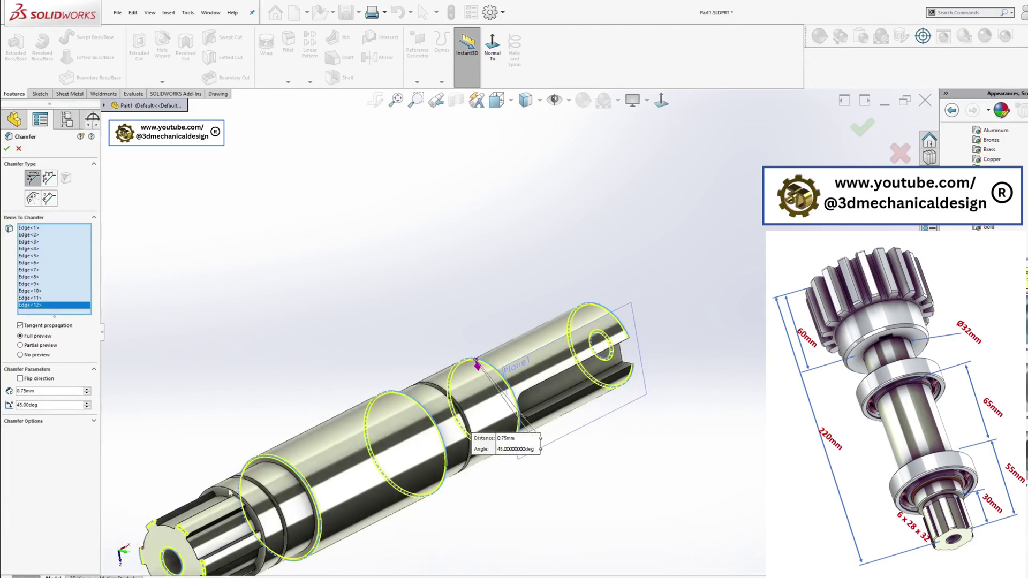
left_click(229, 483)
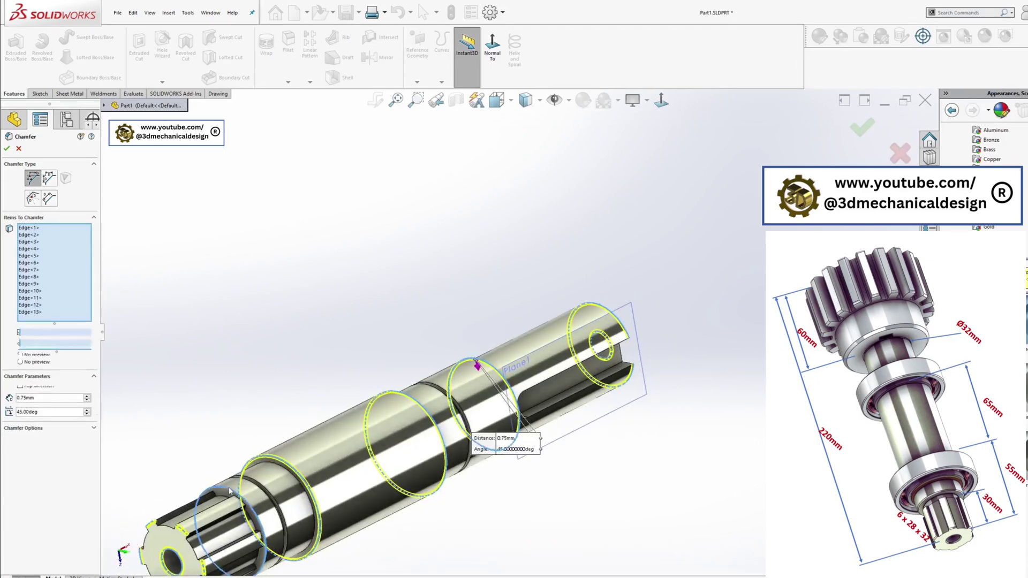
left_click(7, 149)
middle_click_drag(385, 374, 362, 373)
Step: Start a 0.25 mm by 45° chamfer on both outer edges of the retaining ring groove near the splines
left_click(288, 82)
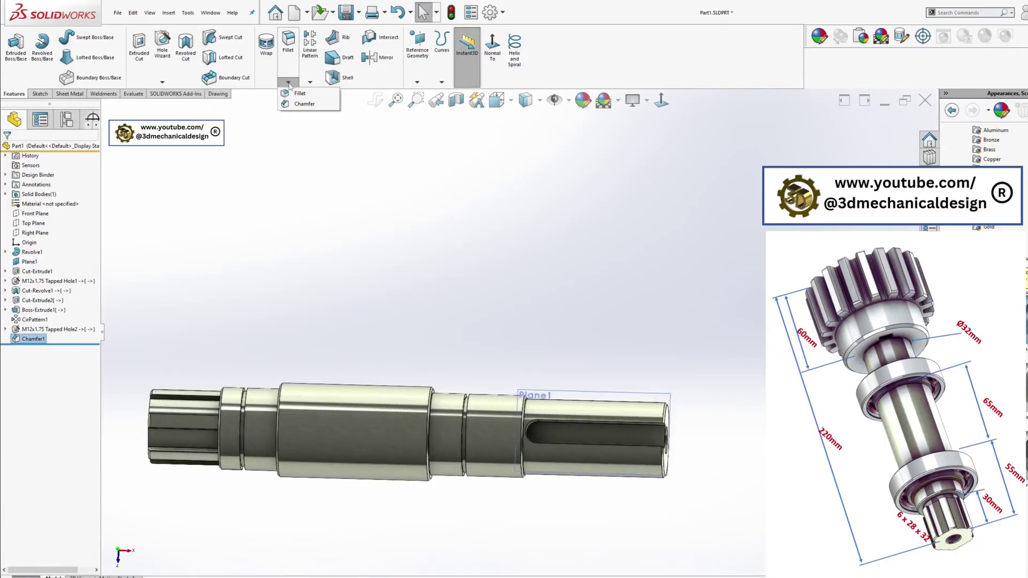
left_click(289, 104)
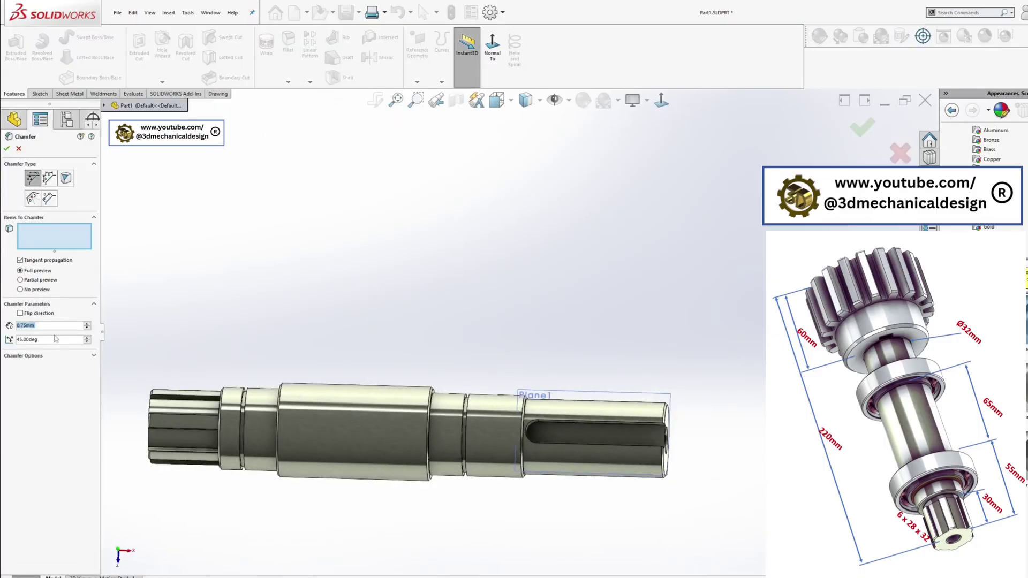
type("0.25")
scroll(250, 385, "down", 3)
scroll(250, 385, "down", 4)
left_click(438, 316)
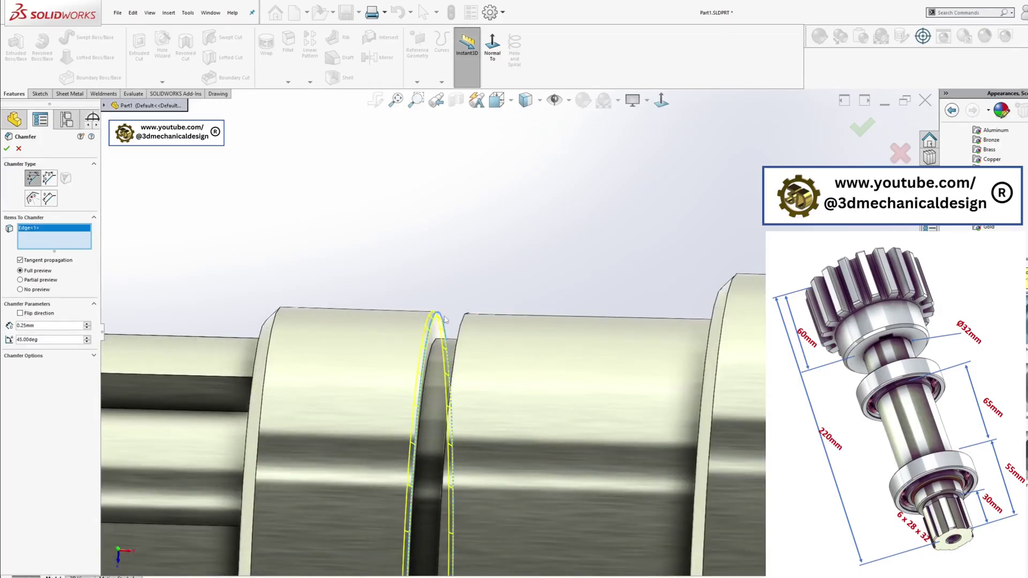
middle_click_drag(439, 317, 480, 327)
left_click(476, 319)
scroll(655, 338, "up", 5)
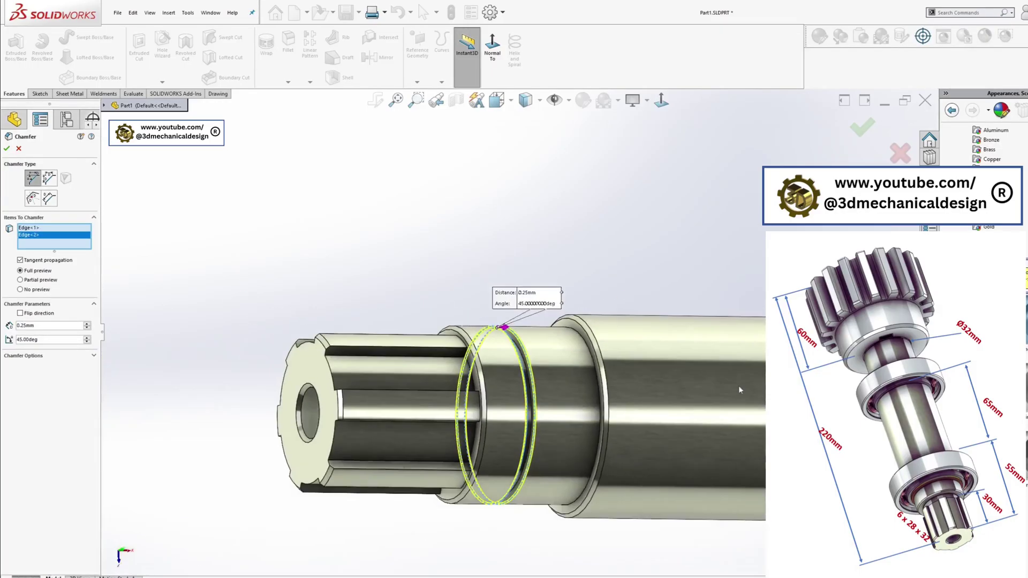
Step: Add both outer edges of the retaining ring groove nearer the keyway and complete the 0.25 mm chamfer
scroll(655, 339, "down", 3)
left_click(680, 329)
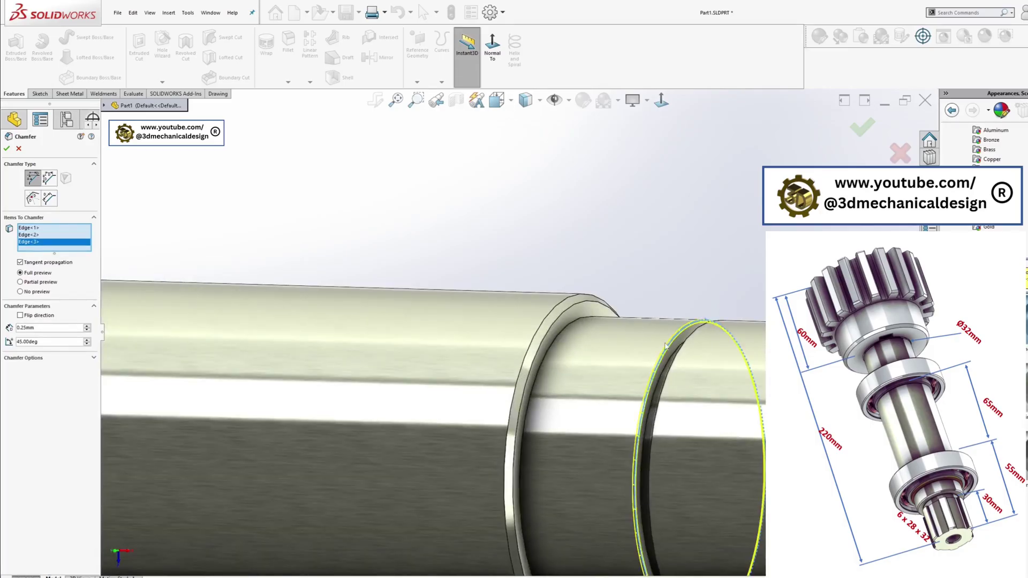
scroll(676, 339, "down", 3)
left_click(677, 339)
scroll(592, 373, "up", 5)
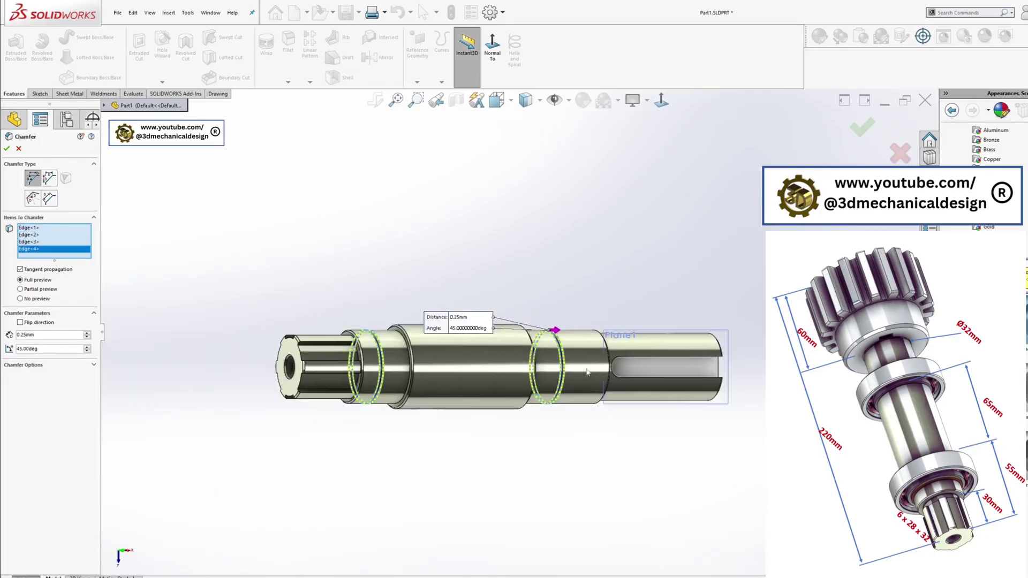
left_click(7, 150)
middle_click_drag(519, 387, 567, 332)
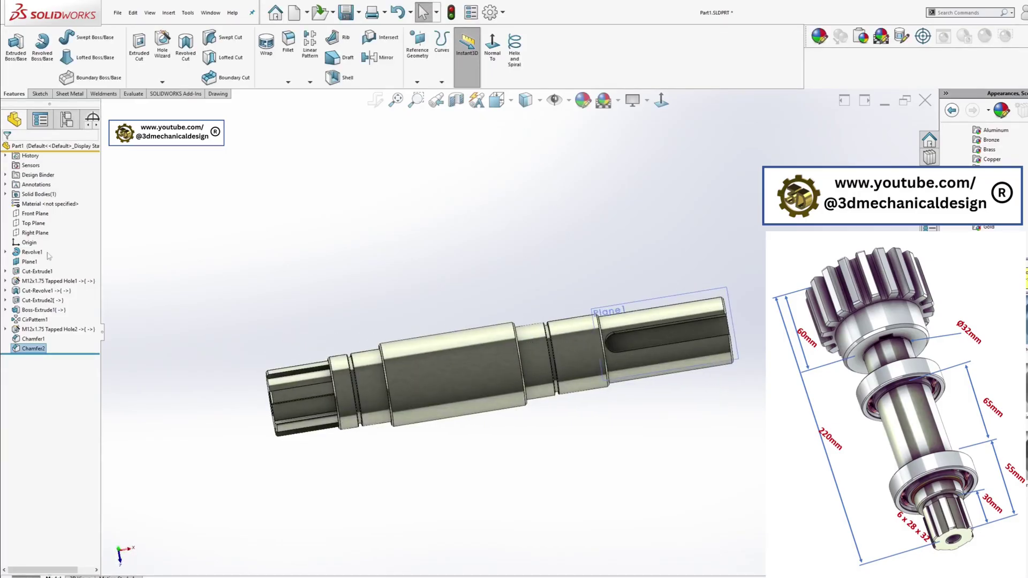
Step: Start a sketch on the Front Plane and draw a horizontal centerline about 119.25 mm long from the origin along the shaft axis
left_click(33, 223)
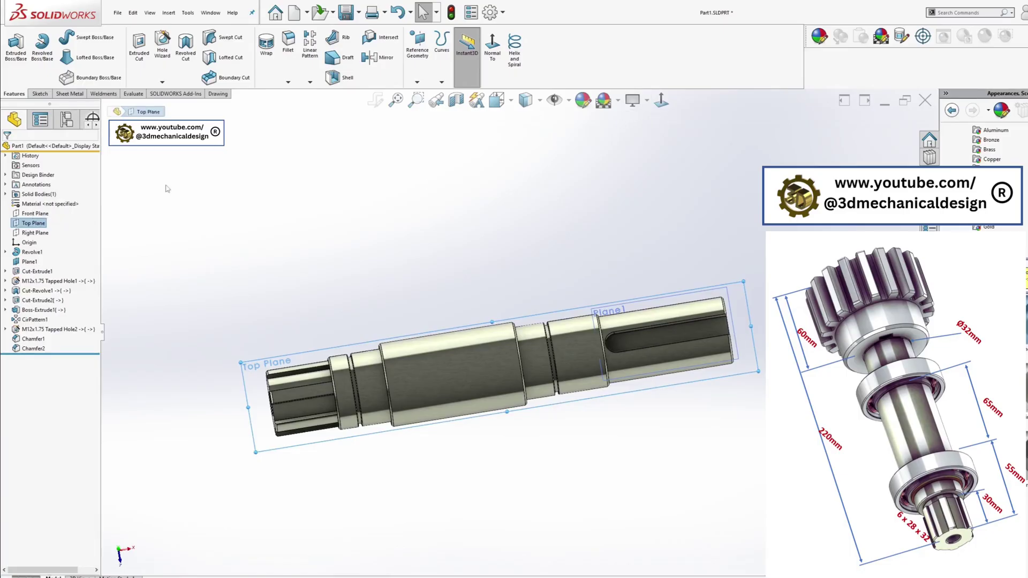
left_click(39, 214)
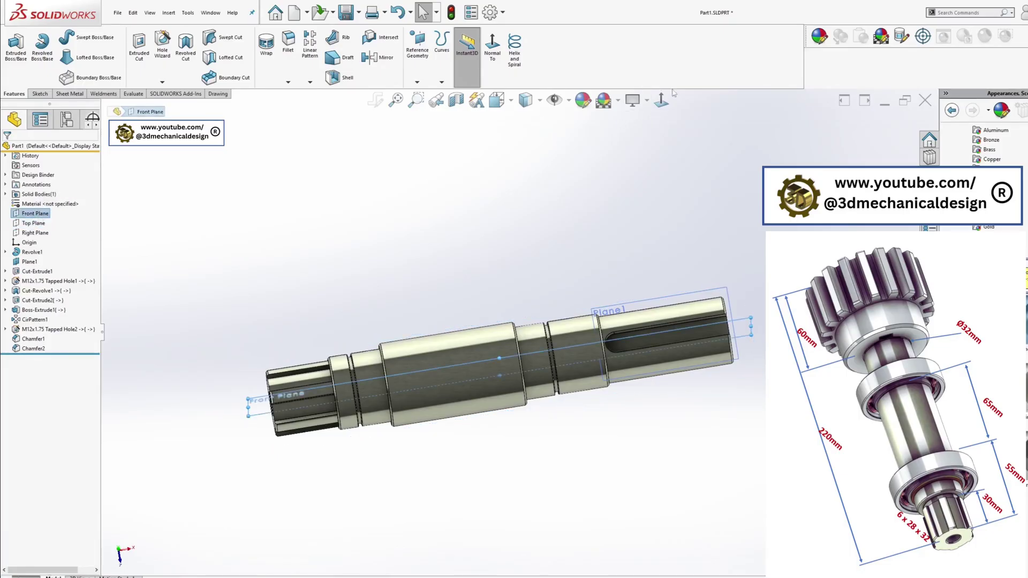
left_click(661, 100)
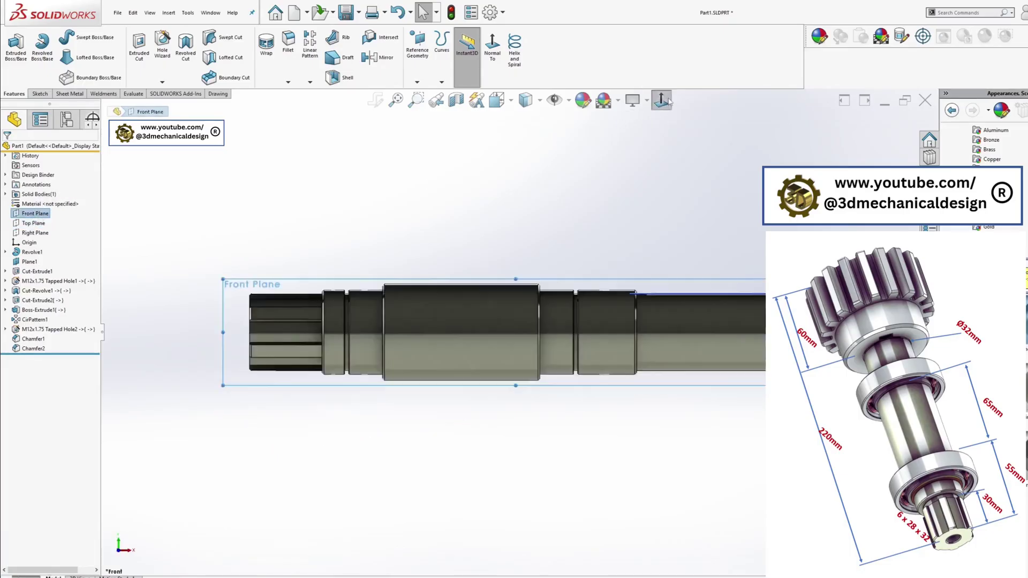
left_click(39, 94)
left_click(13, 44)
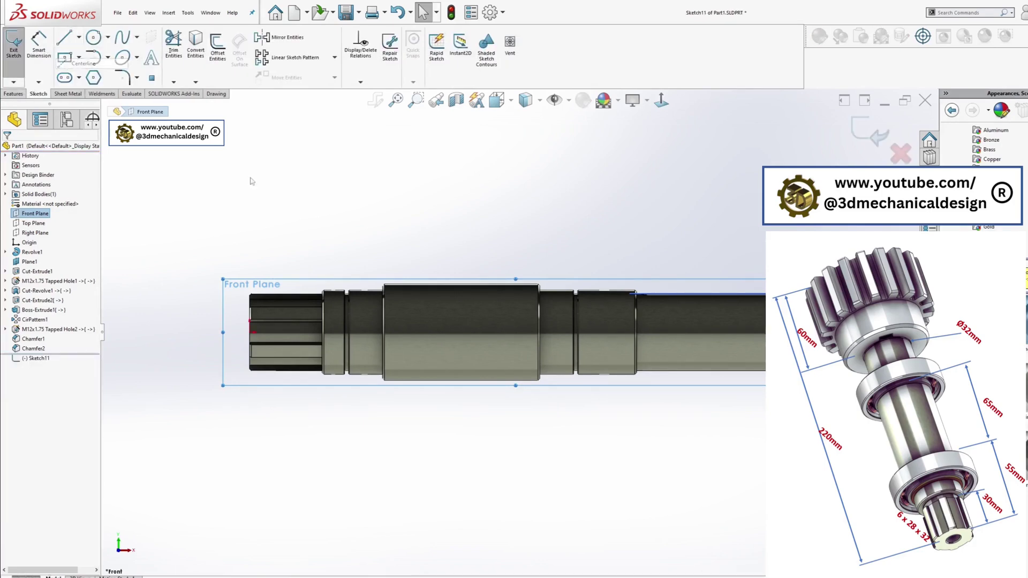
left_click(83, 63)
left_click(250, 332)
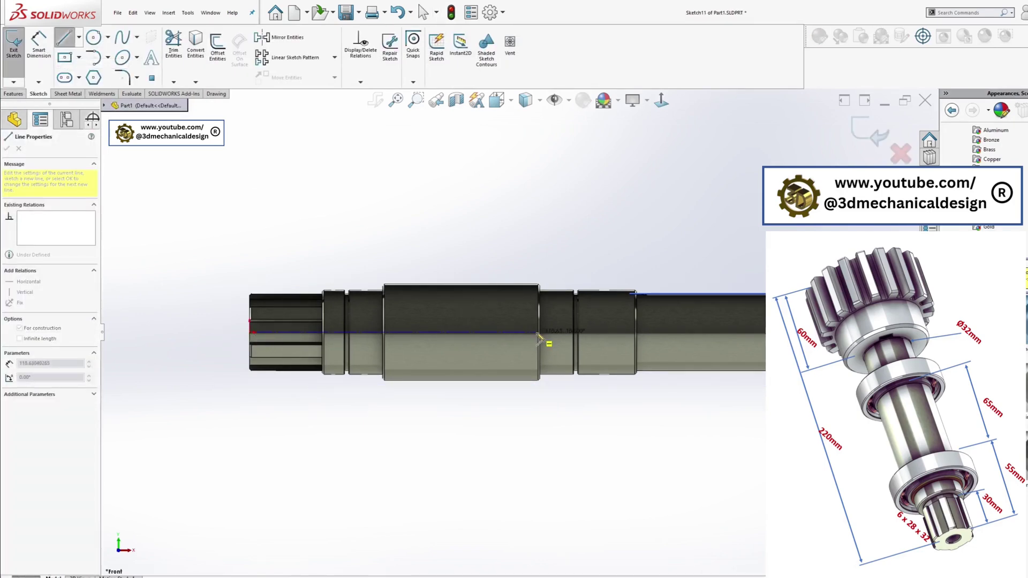
left_click(539, 332)
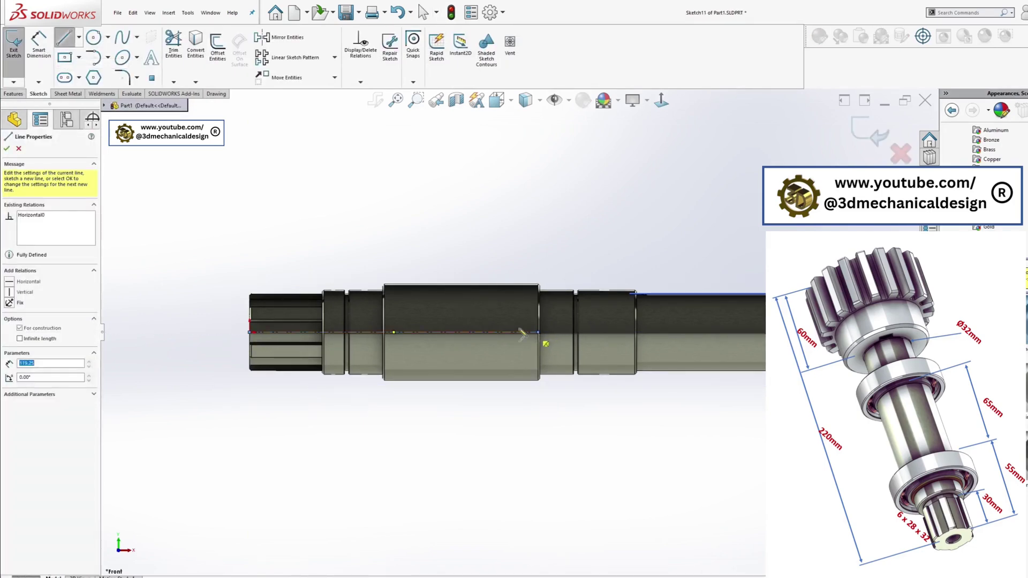
Step: Sketch a corner rectangle about 4.7 mm wide and 4 mm high at the inner end of the splines, against the adjoining shoulder
left_click(78, 57)
left_click(90, 66)
scroll(275, 298, "up", 5)
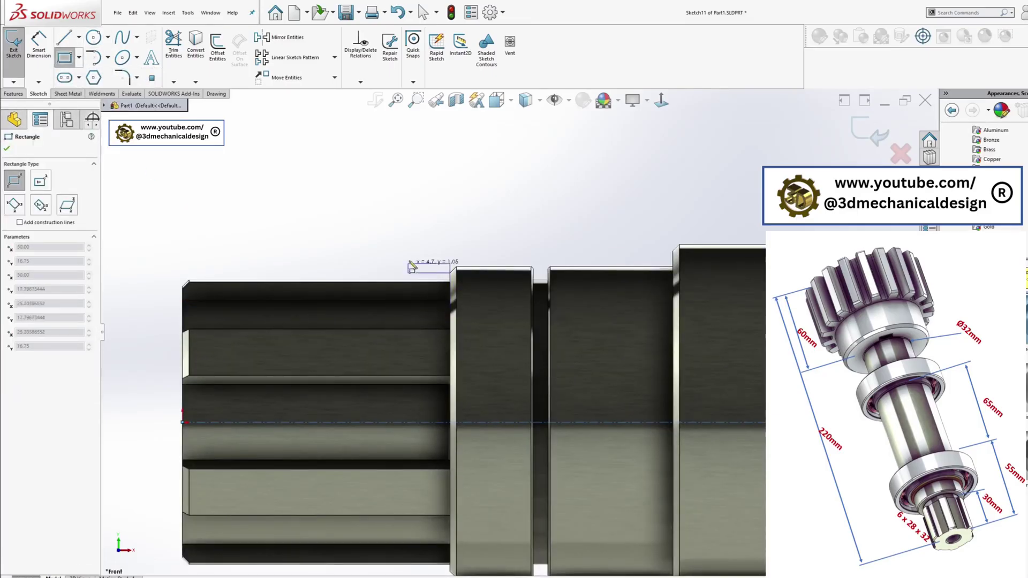
left_click(408, 309)
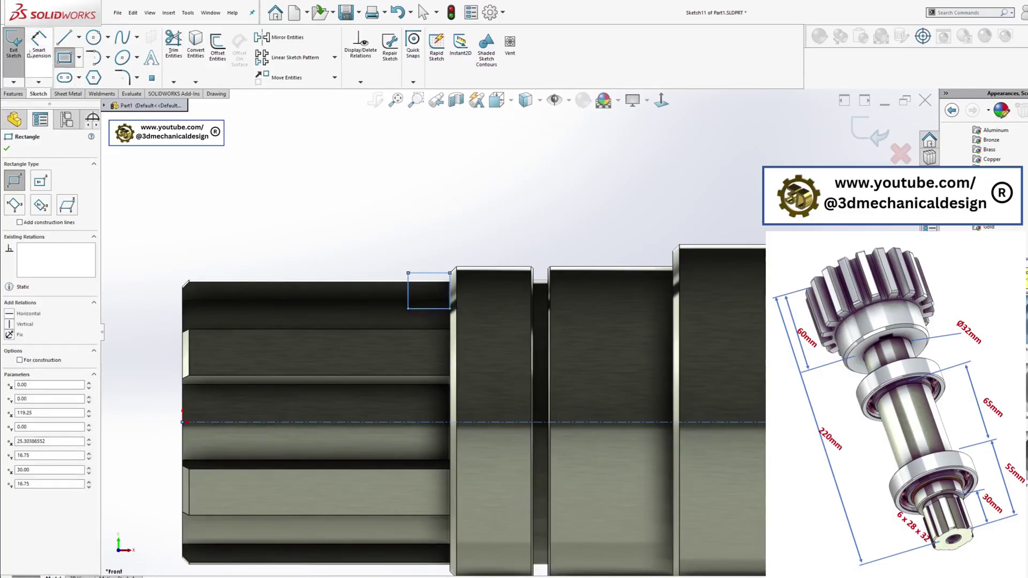
Step: Set the rectangle's width to 4 mm and its height to 3.5 mm
left_click(39, 45)
left_click(428, 273)
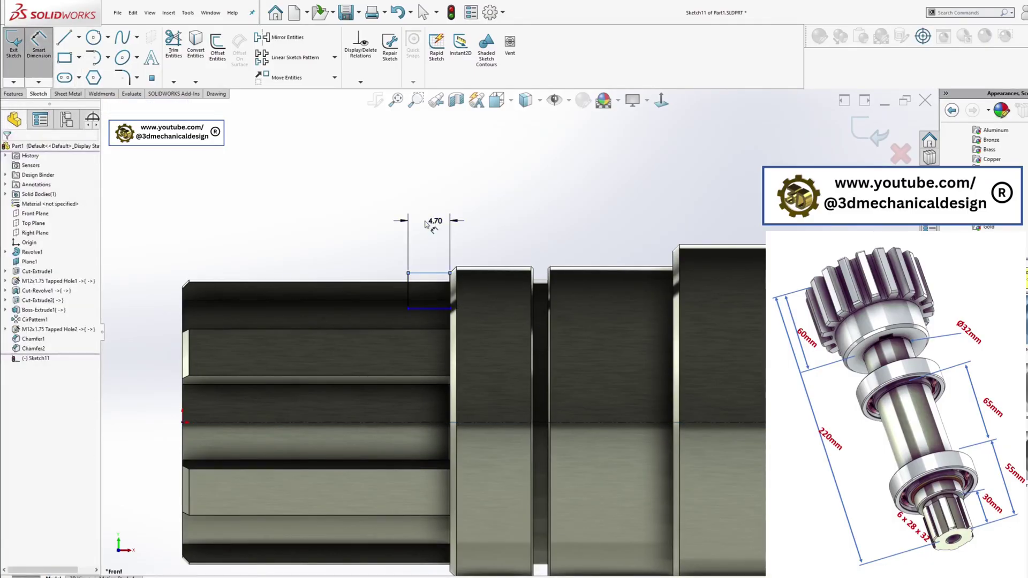
left_click(426, 220)
type("4")
key("Return")
middle_click_drag(422, 296, 449, 302)
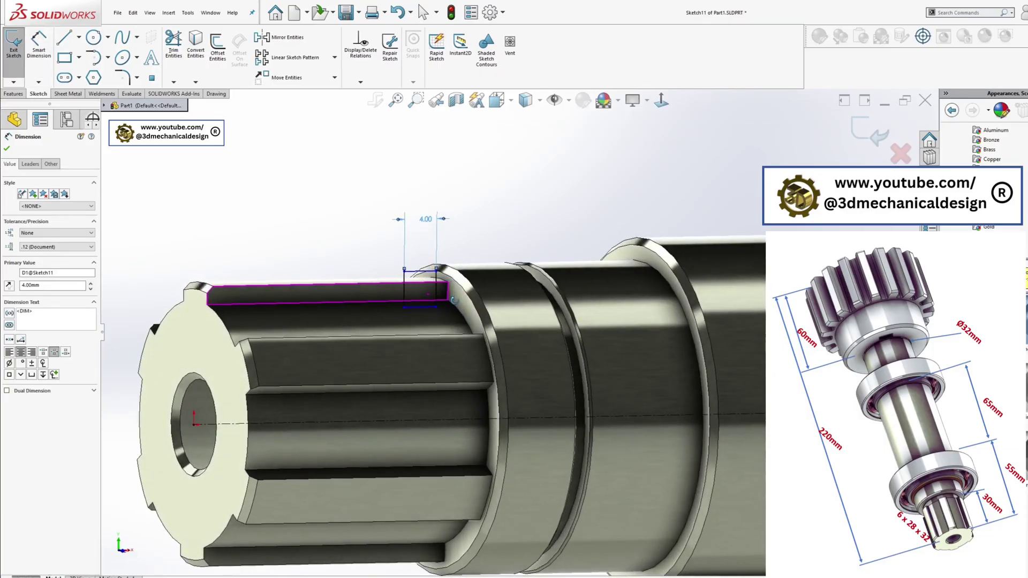
left_click(404, 291)
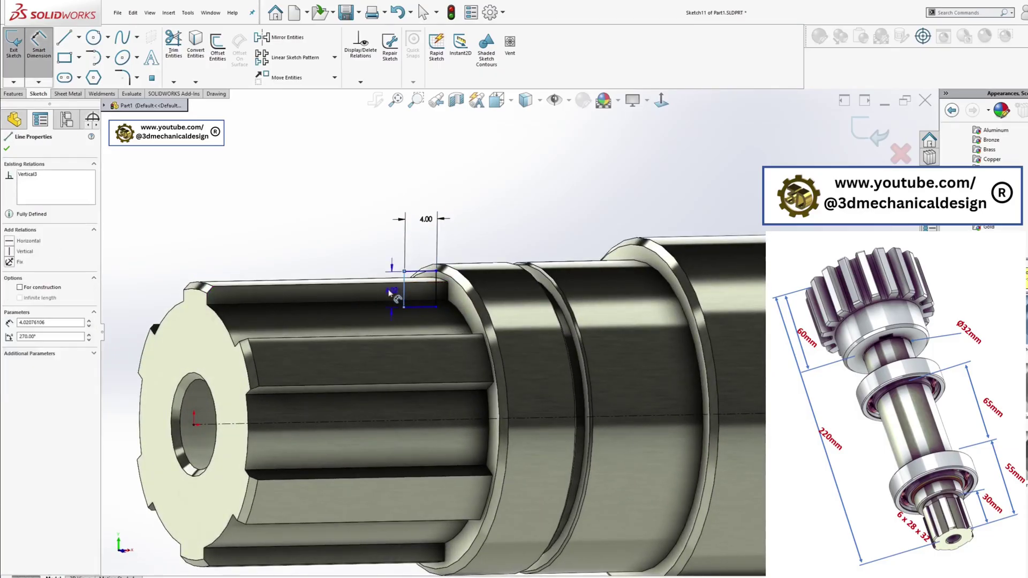
left_click(359, 239)
type("3.5")
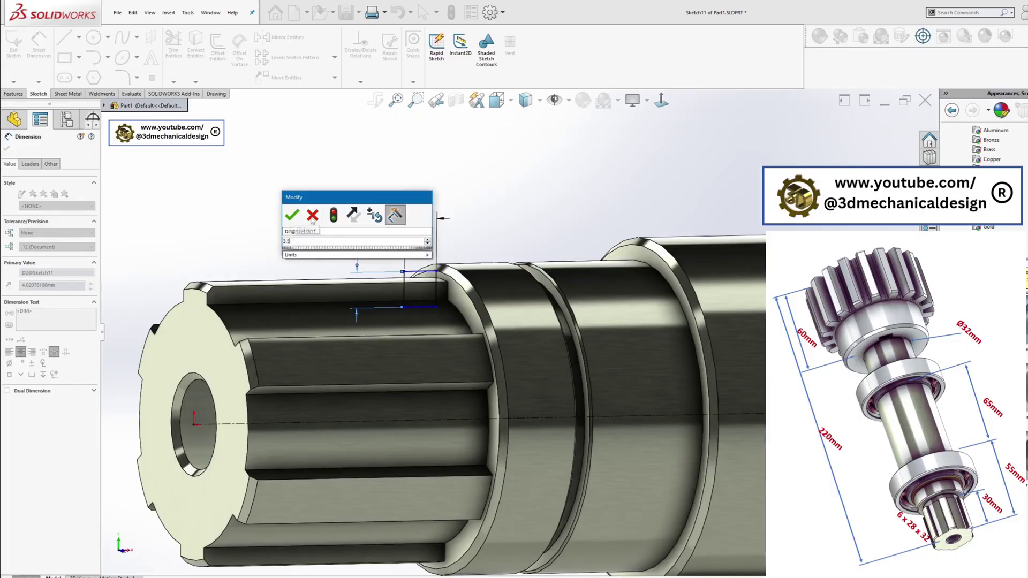
key("Return")
key("ctrl+1")
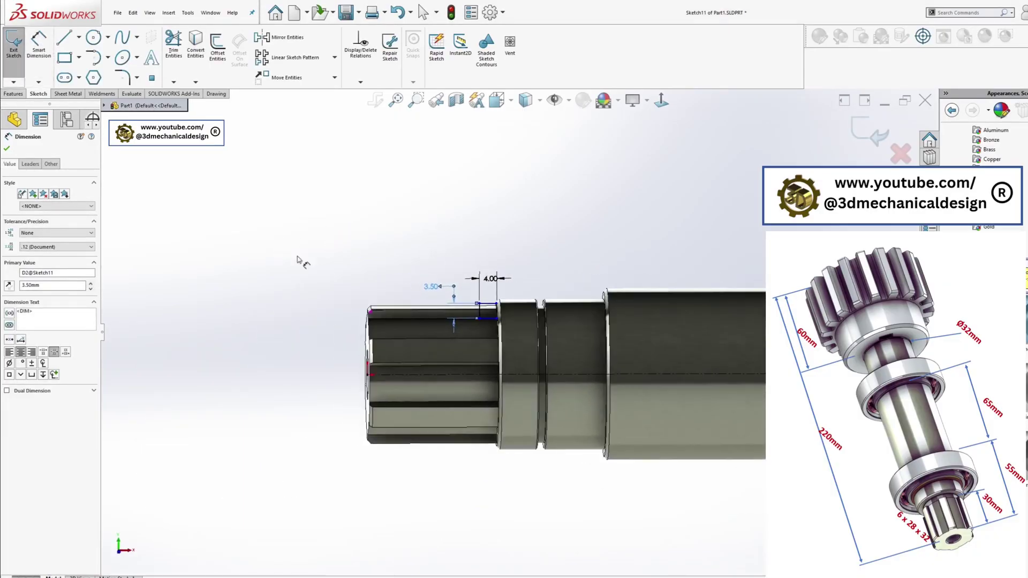
Step: Dimension the distance from the rectangle's upper edge to the shaft centerline so the sketch is fully defined
scroll(532, 297, "down", 5)
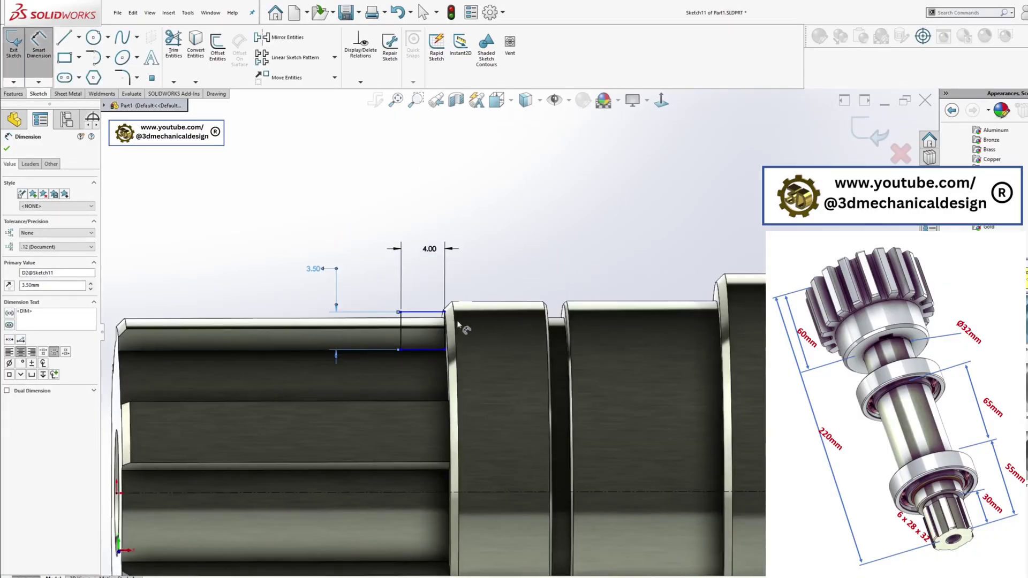
left_click(427, 313)
left_click(347, 492)
left_click(307, 435)
left_click(285, 424)
left_click(174, 415)
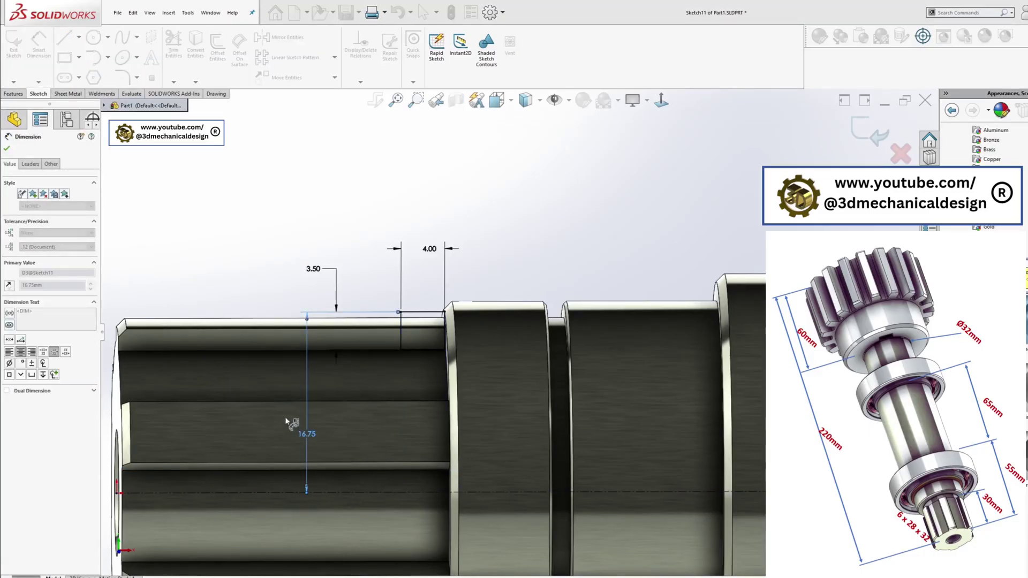
scroll(407, 380, "up", 2)
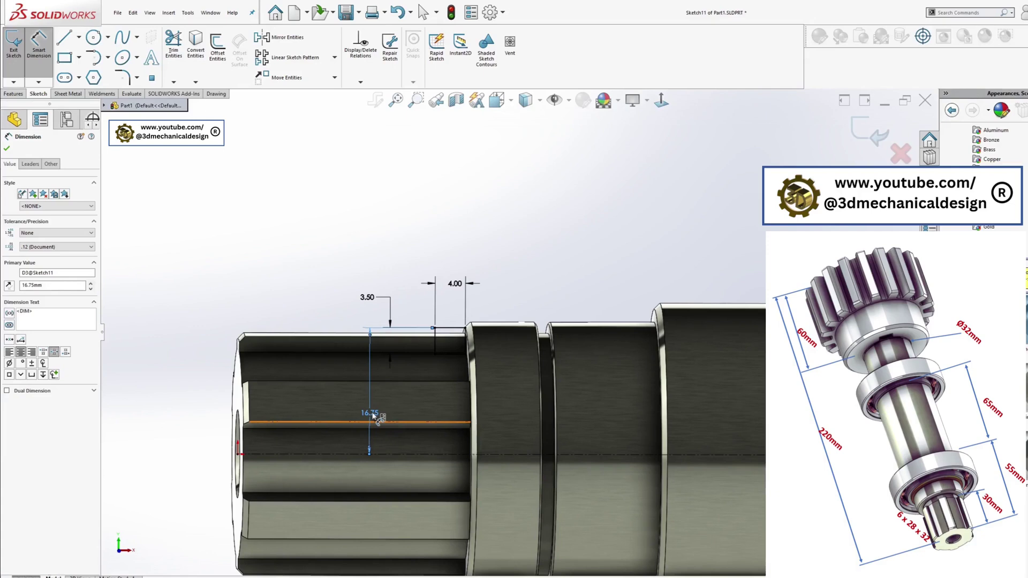
left_click(287, 209)
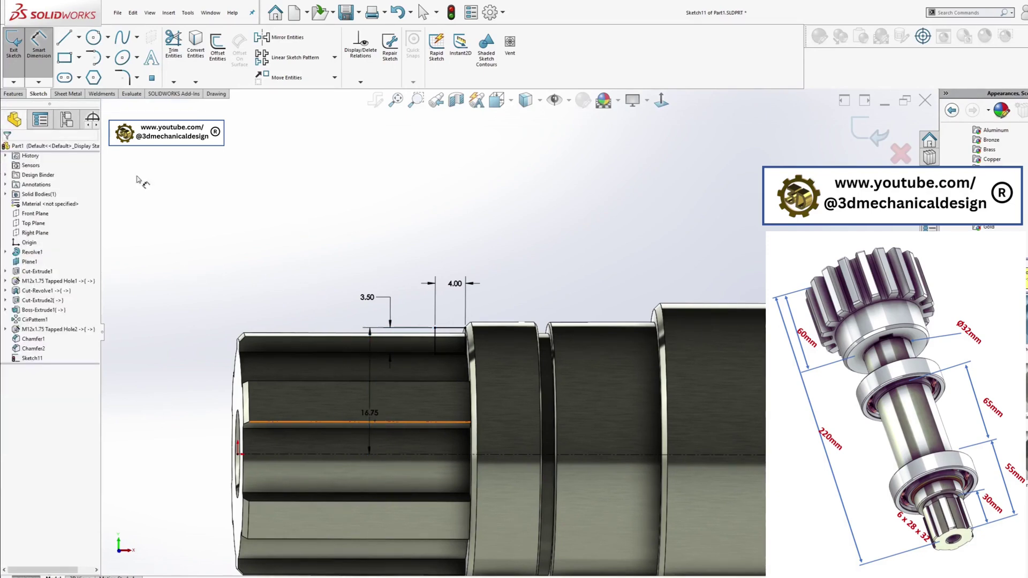
Step: Revolve-cut the rectangle around the centerline to form a relief groove between the splines and the shoulder
left_click(10, 95)
left_click(185, 47)
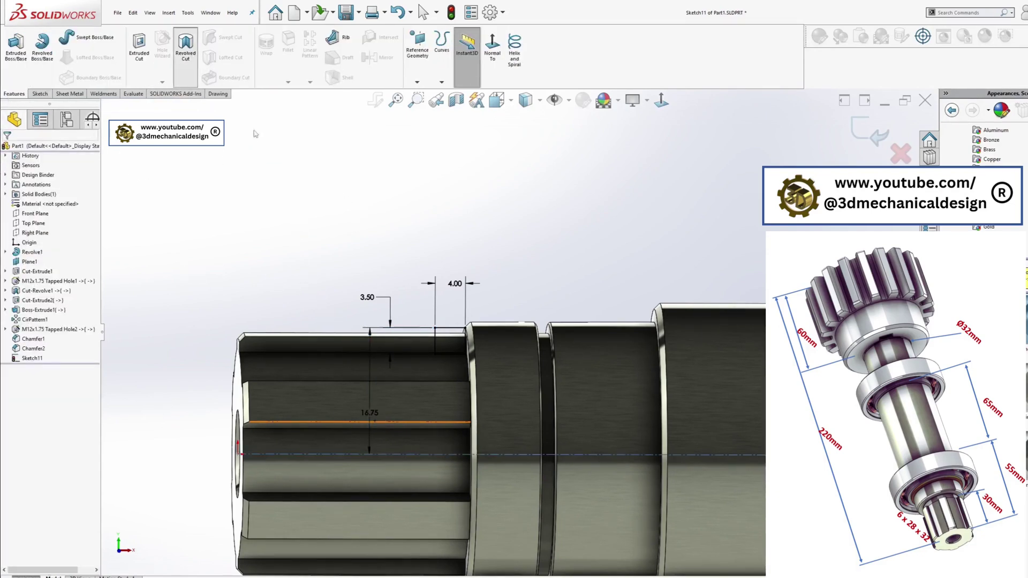
key("Return")
middle_click_drag(486, 321, 471, 416)
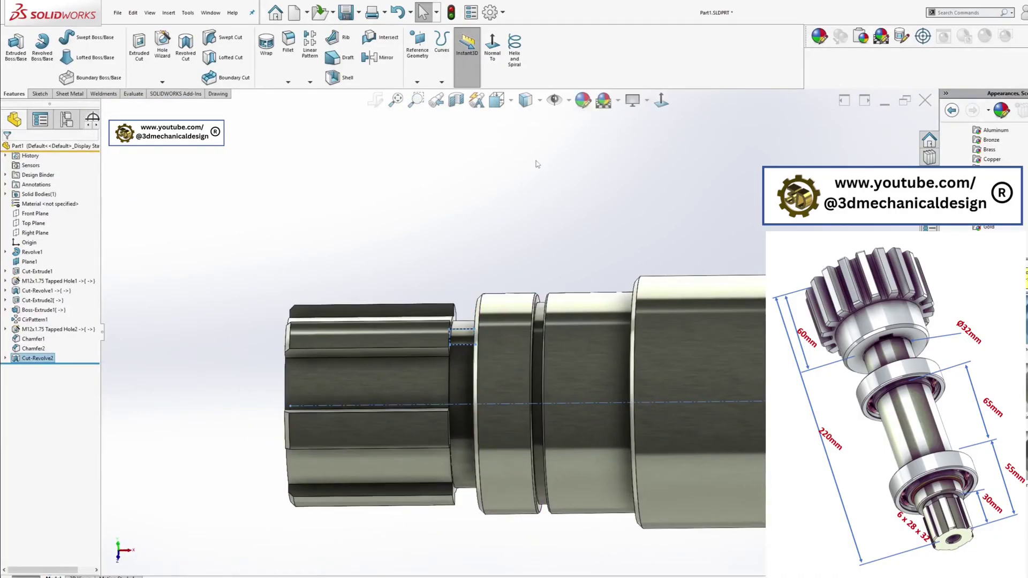
Step: Fillet the two circular bottom edges of the relief groove beside the splines with a 0.2 mm symmetric radius
left_click(289, 83)
left_click(285, 96)
type("0.2")
key("Return")
scroll(396, 301, "down", 3)
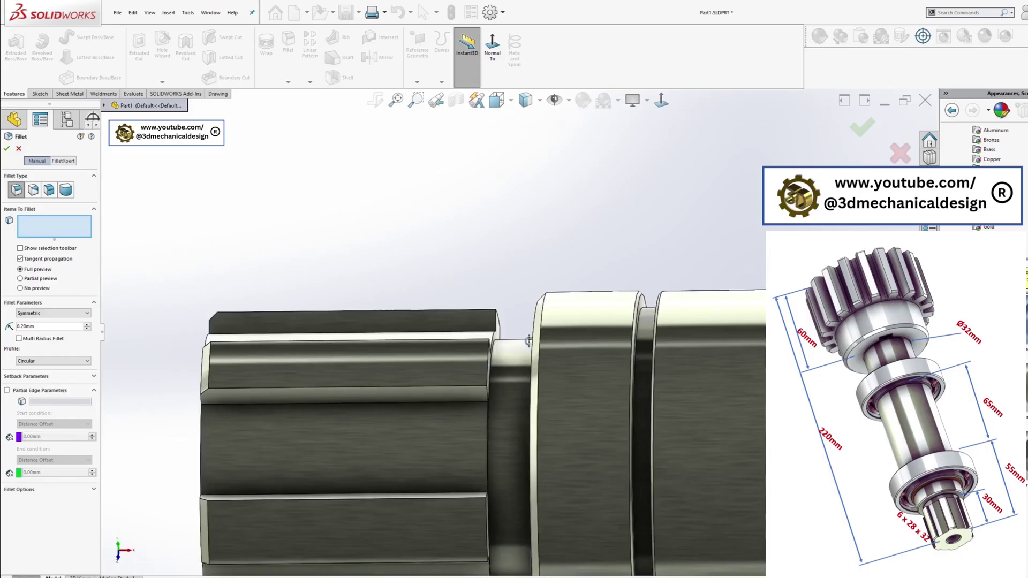
middle_click_drag(399, 303, 460, 316)
left_click(546, 358)
middle_click_drag(546, 358, 493, 338)
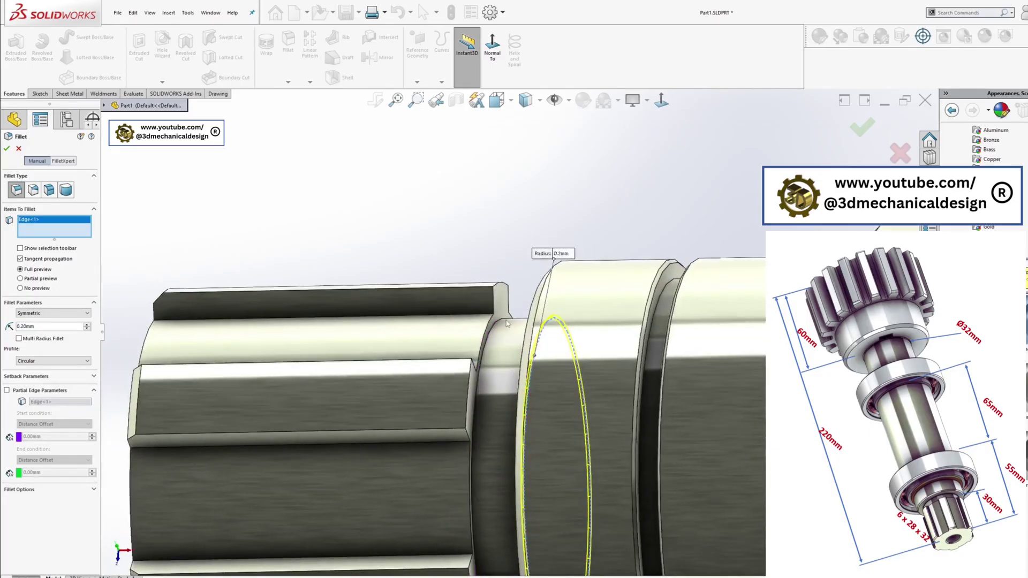
left_click(503, 321)
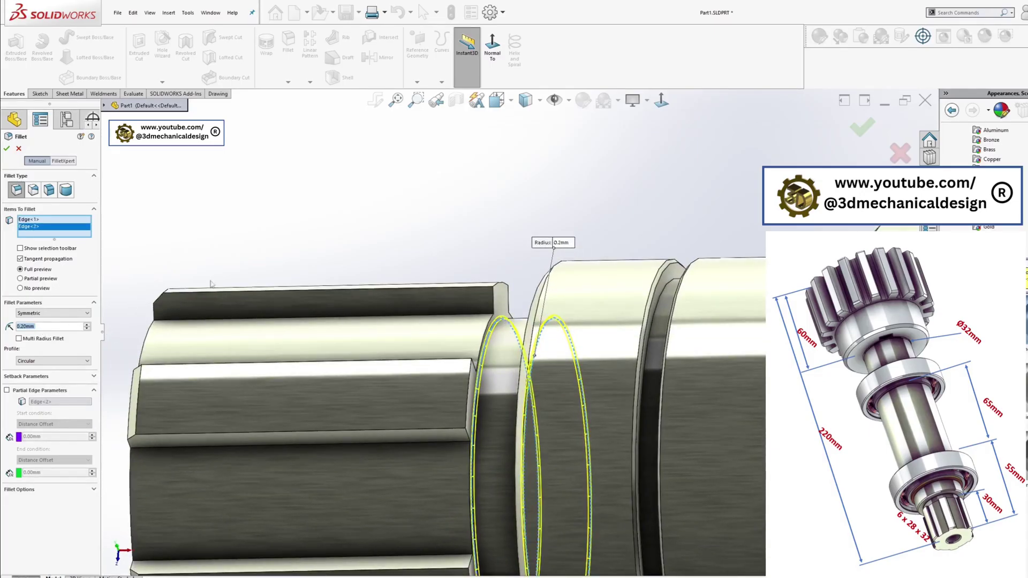
scroll(500, 337, "up", 3)
middle_click_drag(500, 337, 627, 340)
scroll(391, 297, "up", 6)
scroll(627, 340, "down", 1)
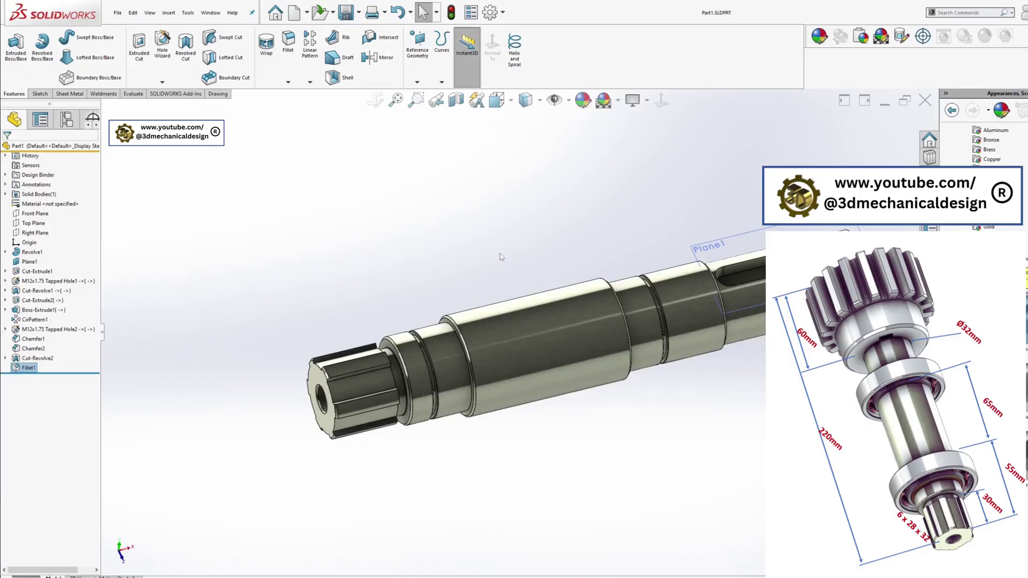
middle_click_drag(353, 443, 433, 376)
scroll(579, 444, "down", 4)
middle_click_drag(509, 376, 501, 405)
scroll(501, 406, "down", 5)
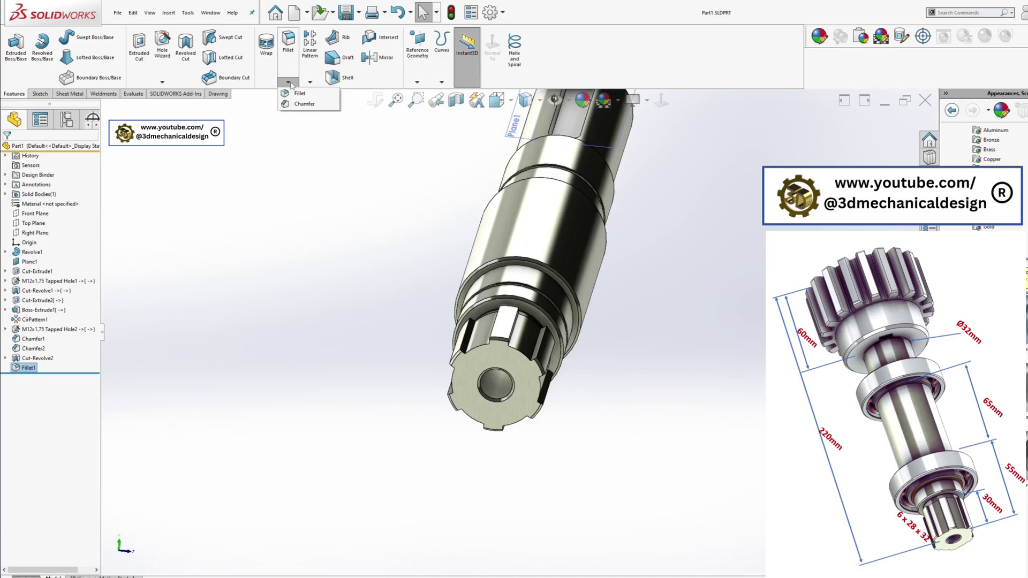
key("c")
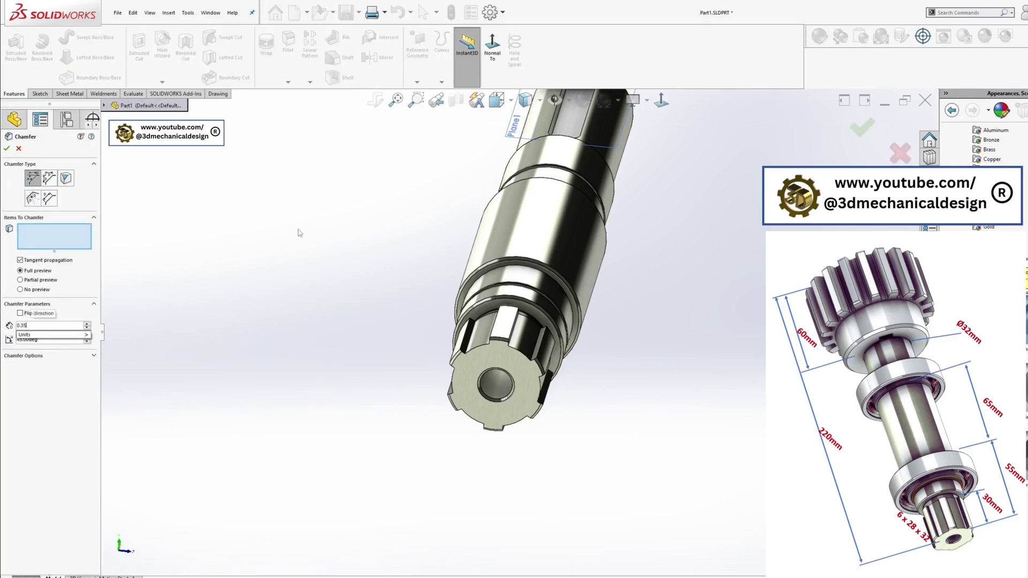
scroll(531, 352, "up", 6)
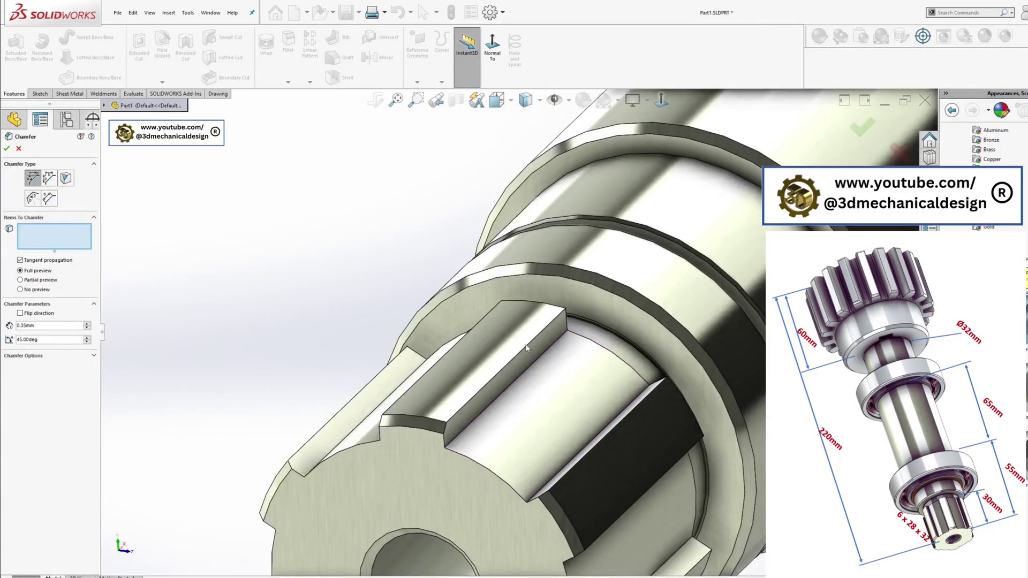
left_click(501, 356)
left_click(516, 355)
middle_click_drag(519, 358, 351, 395)
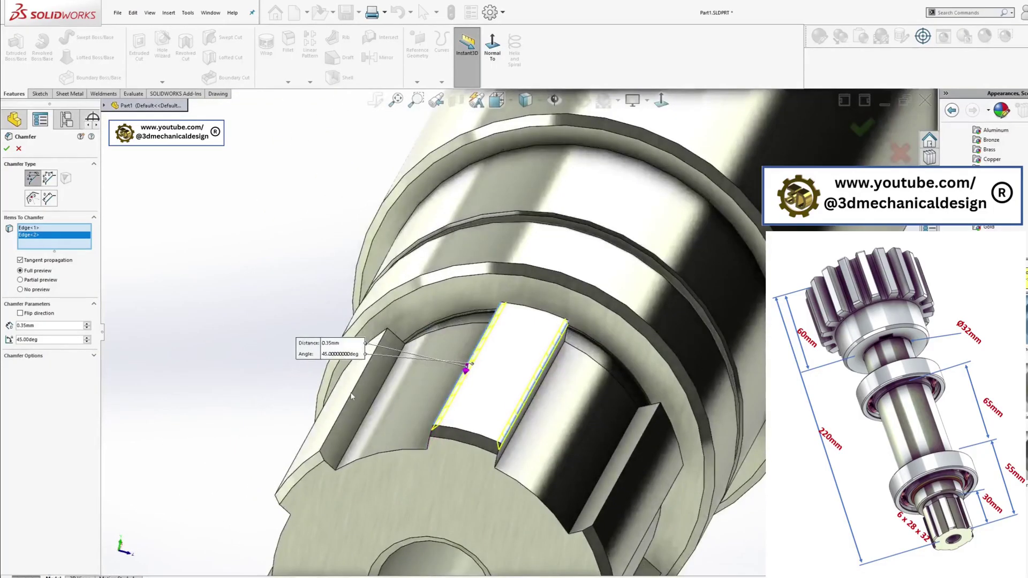
left_click(350, 396)
left_click(348, 402)
key("Escape")
left_click(375, 349)
middle_click_drag(375, 349, 525, 351)
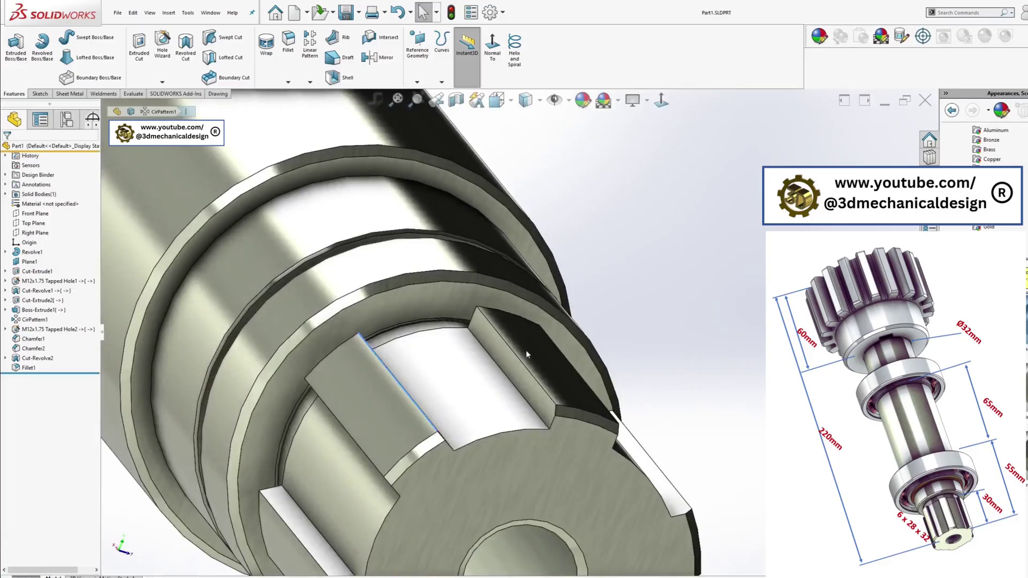
left_click(517, 356)
key("Escape")
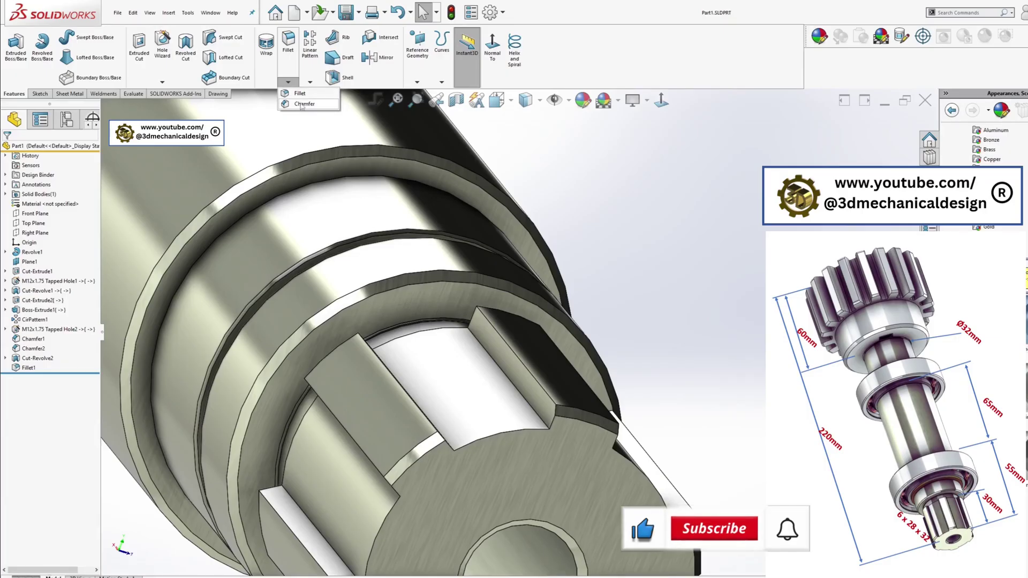
Step: Set up a 0.3 mm by 45° chamfer on the long outer edges of two neighbouring spline teeth
key("Return")
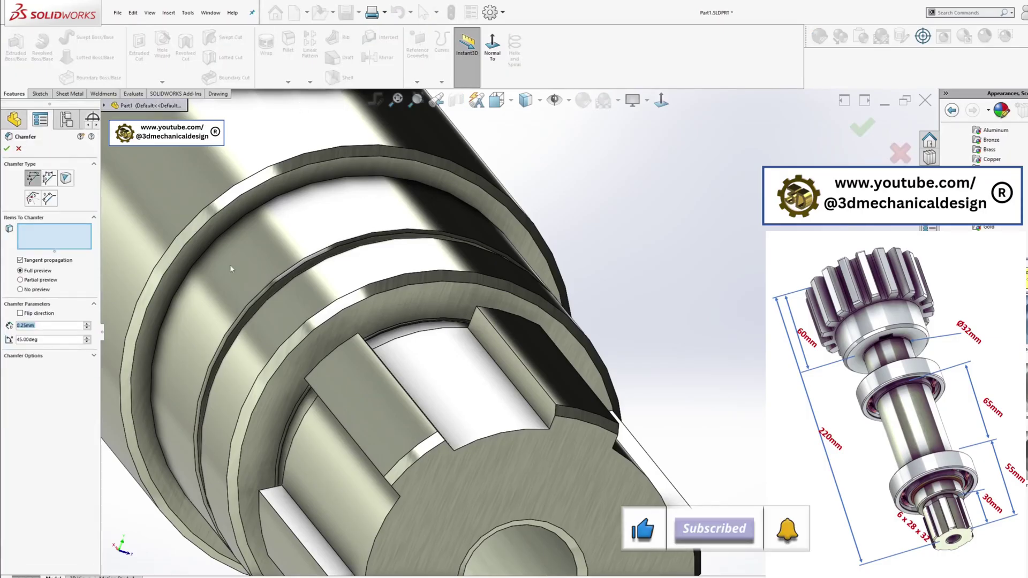
left_click(26, 326)
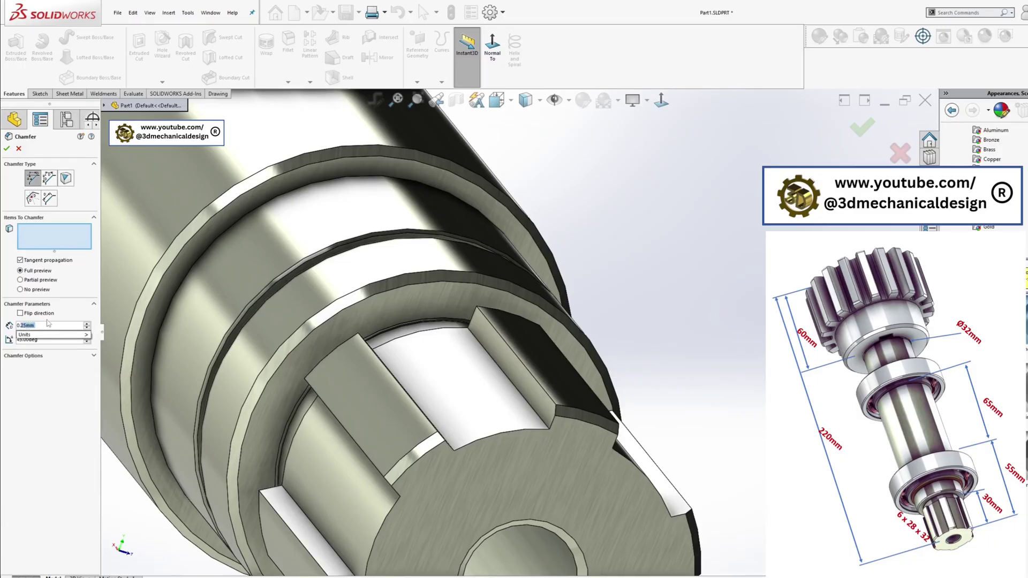
middle_click_drag(348, 394, 553, 419)
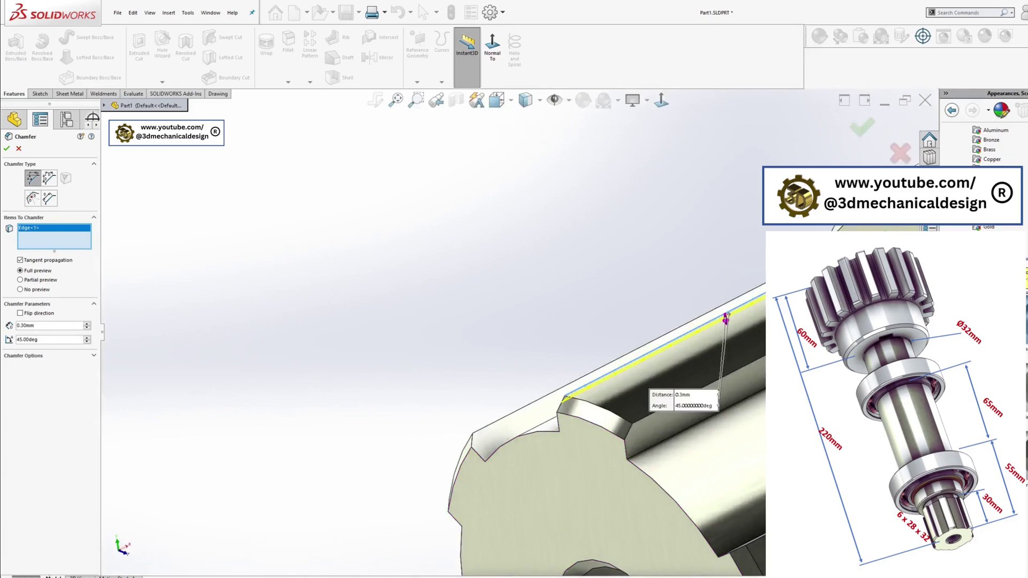
left_click(760, 359)
scroll(514, 327, "up", 4)
middle_click_drag(654, 436, 682, 440)
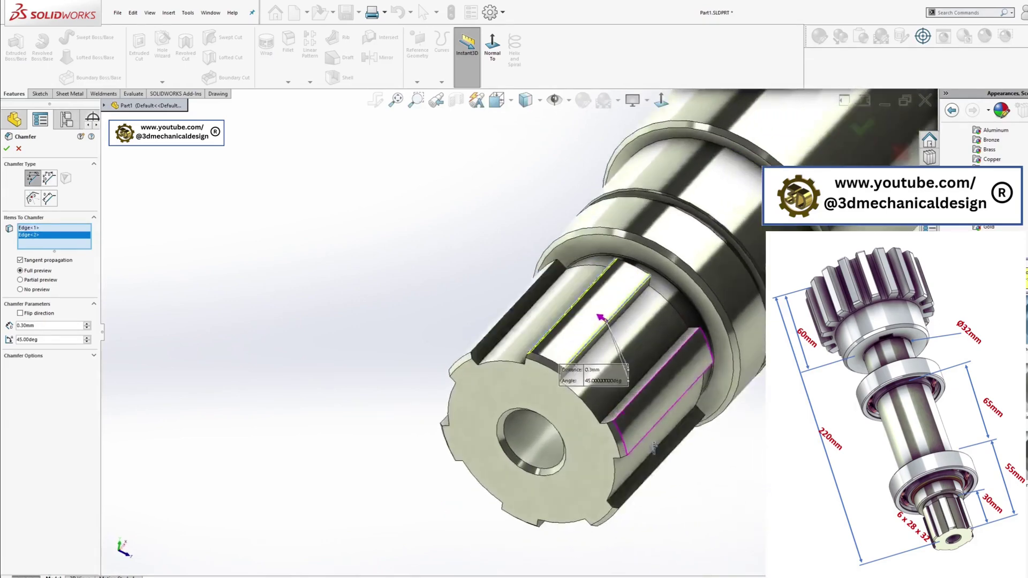
scroll(682, 440, "down", 3)
left_click(606, 368)
middle_click_drag(605, 368, 589, 308)
left_click(598, 430)
middle_click_drag(598, 446, 627, 520)
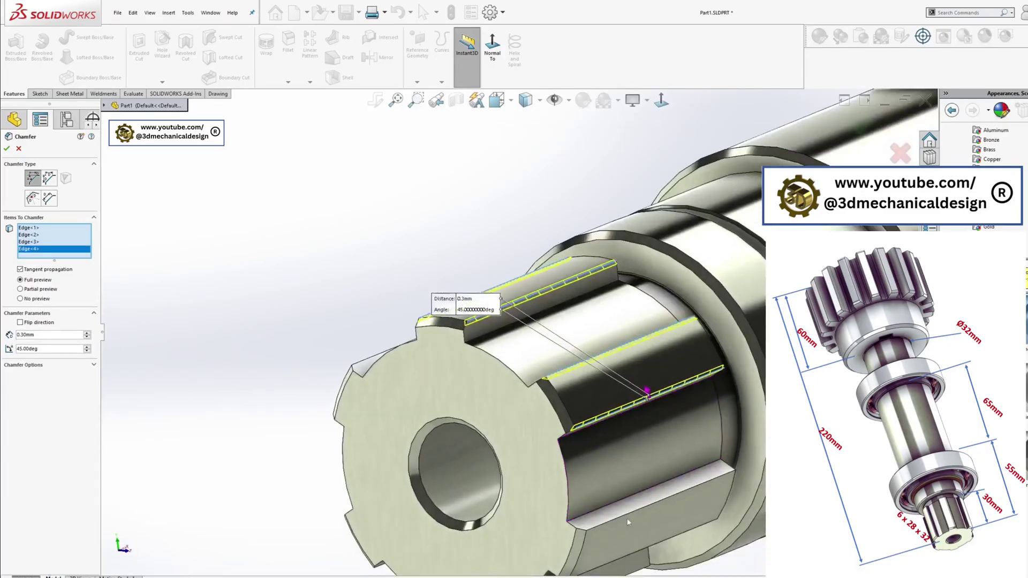
Step: Add the long outer edges of the remaining four spline teeth to the chamfer and apply it
left_click(627, 511)
middle_click_drag(579, 386, 572, 576)
left_click(580, 456)
left_click(576, 474)
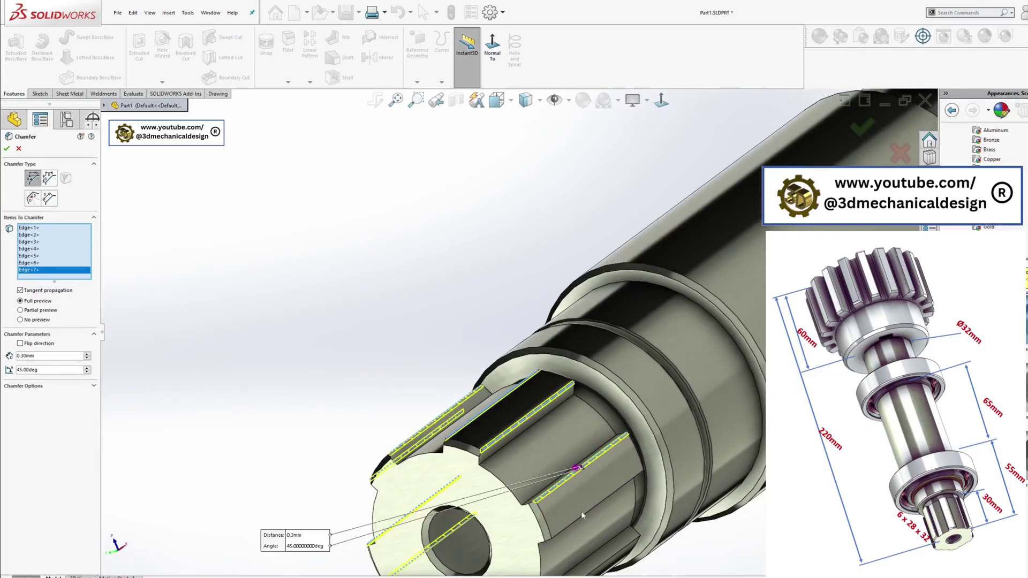
middle_click_drag(582, 512, 562, 371)
left_click(624, 509)
middle_click_drag(609, 521, 546, 416)
left_click(514, 313)
left_click(607, 298)
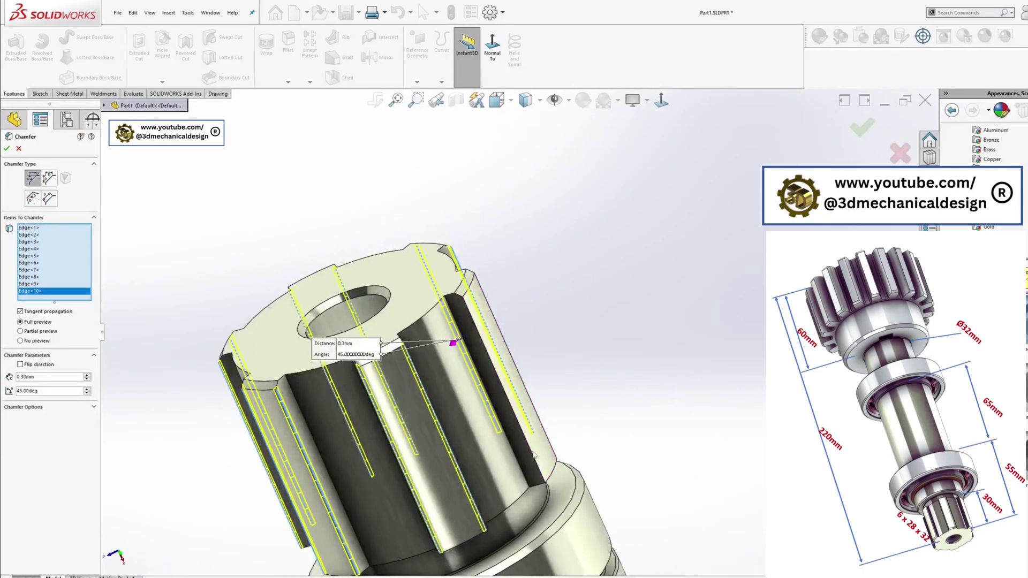
middle_click_drag(533, 456, 294, 304)
left_click(564, 440)
left_click(569, 427)
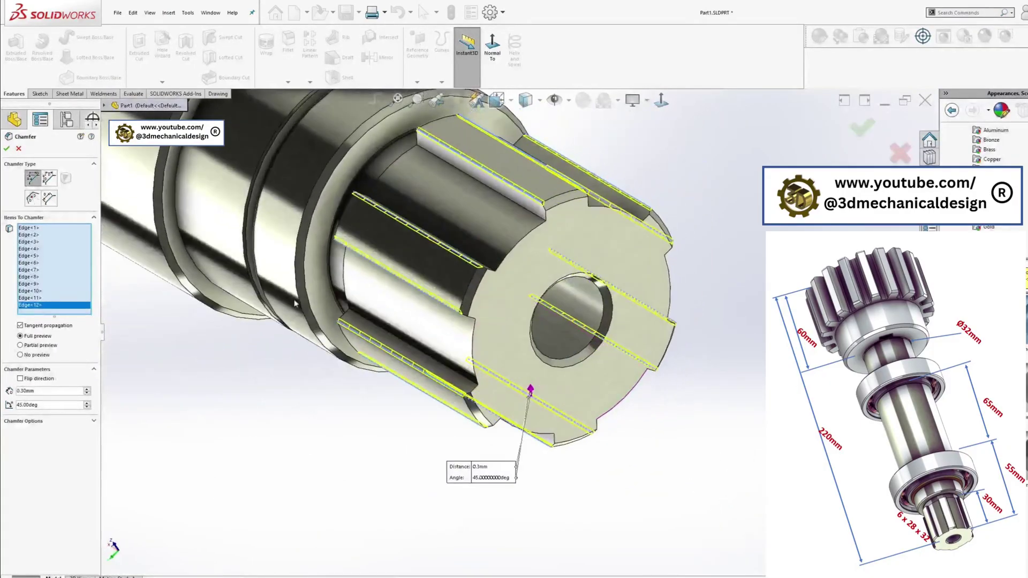
left_click(7, 149)
Step: Inspect the shaft's interior in a section view along the Front Plane and restore the full view
scroll(428, 266, "up", 5)
middle_click_drag(429, 266, 498, 205)
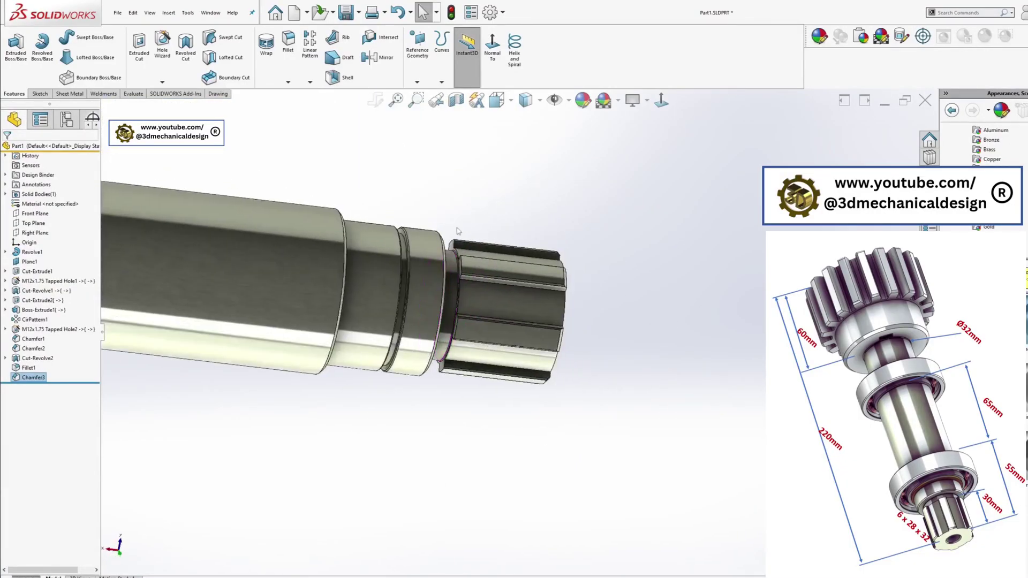
scroll(499, 205, "up", 3)
scroll(381, 291, "down", 3)
middle_click_drag(381, 290, 402, 316)
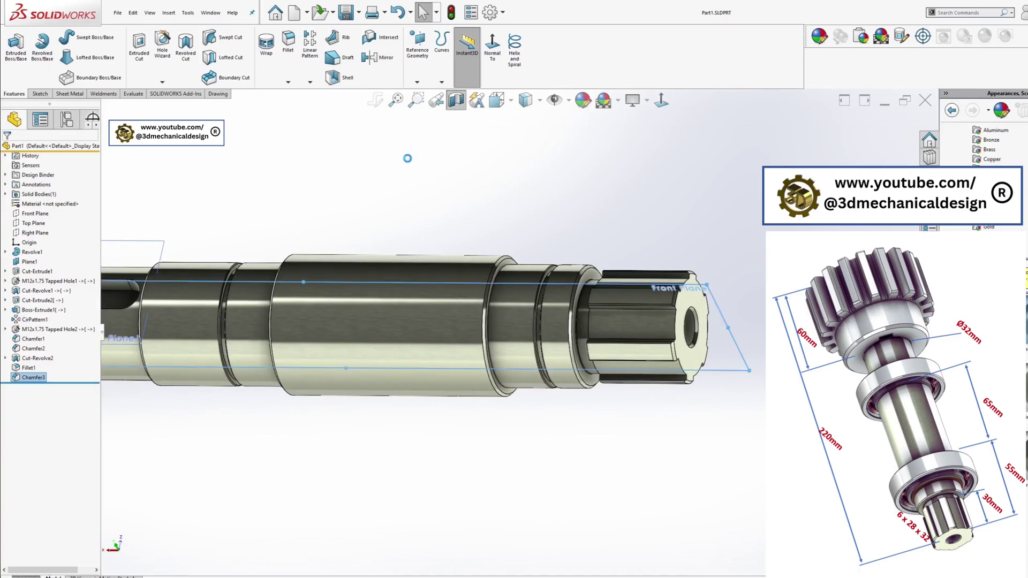
left_click(7, 148)
middle_click_drag(277, 320, 287, 218)
left_click(456, 100)
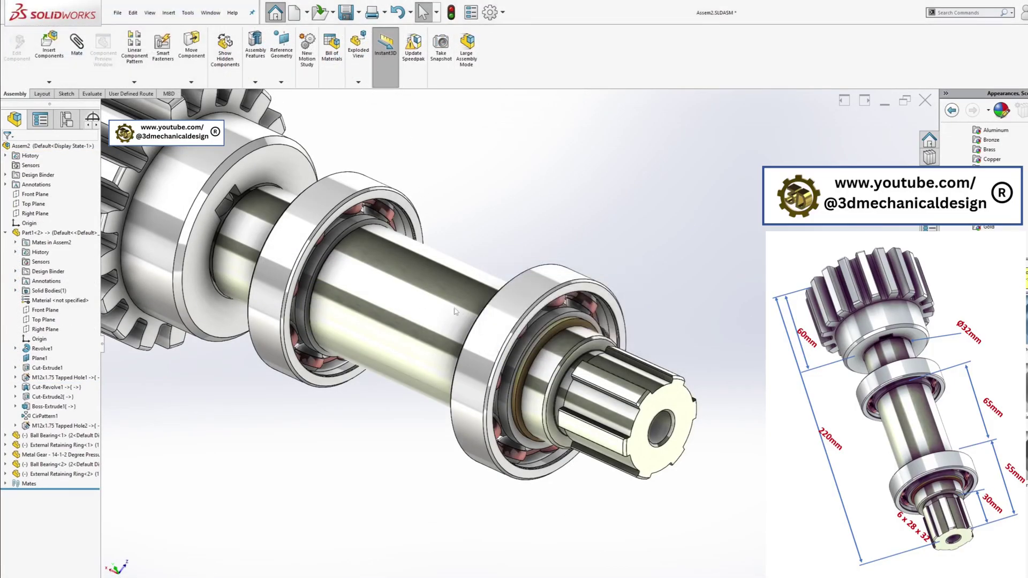
Step: Examine the complete assembly of the shaft with its gear, bearings and retaining rings
scroll(445, 309, "up", 3)
middle_click_drag(445, 308, 457, 284)
scroll(386, 286, "down", 2)
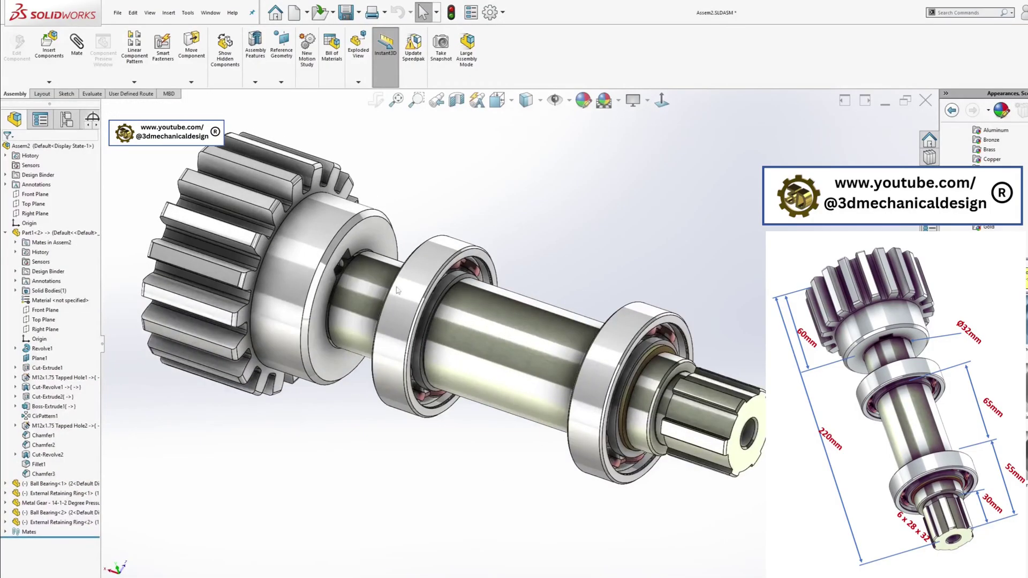
scroll(410, 324, "up", 3)
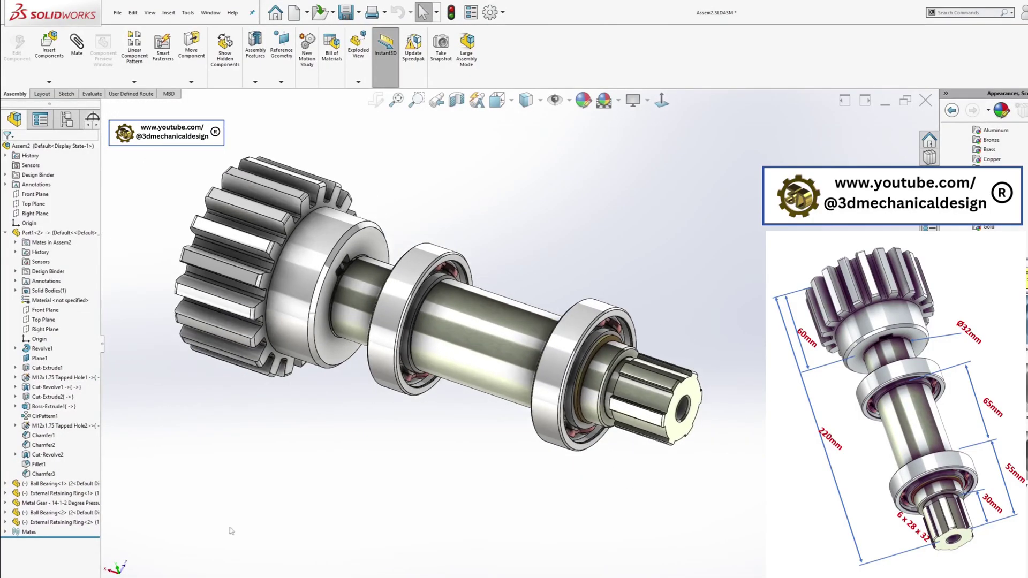